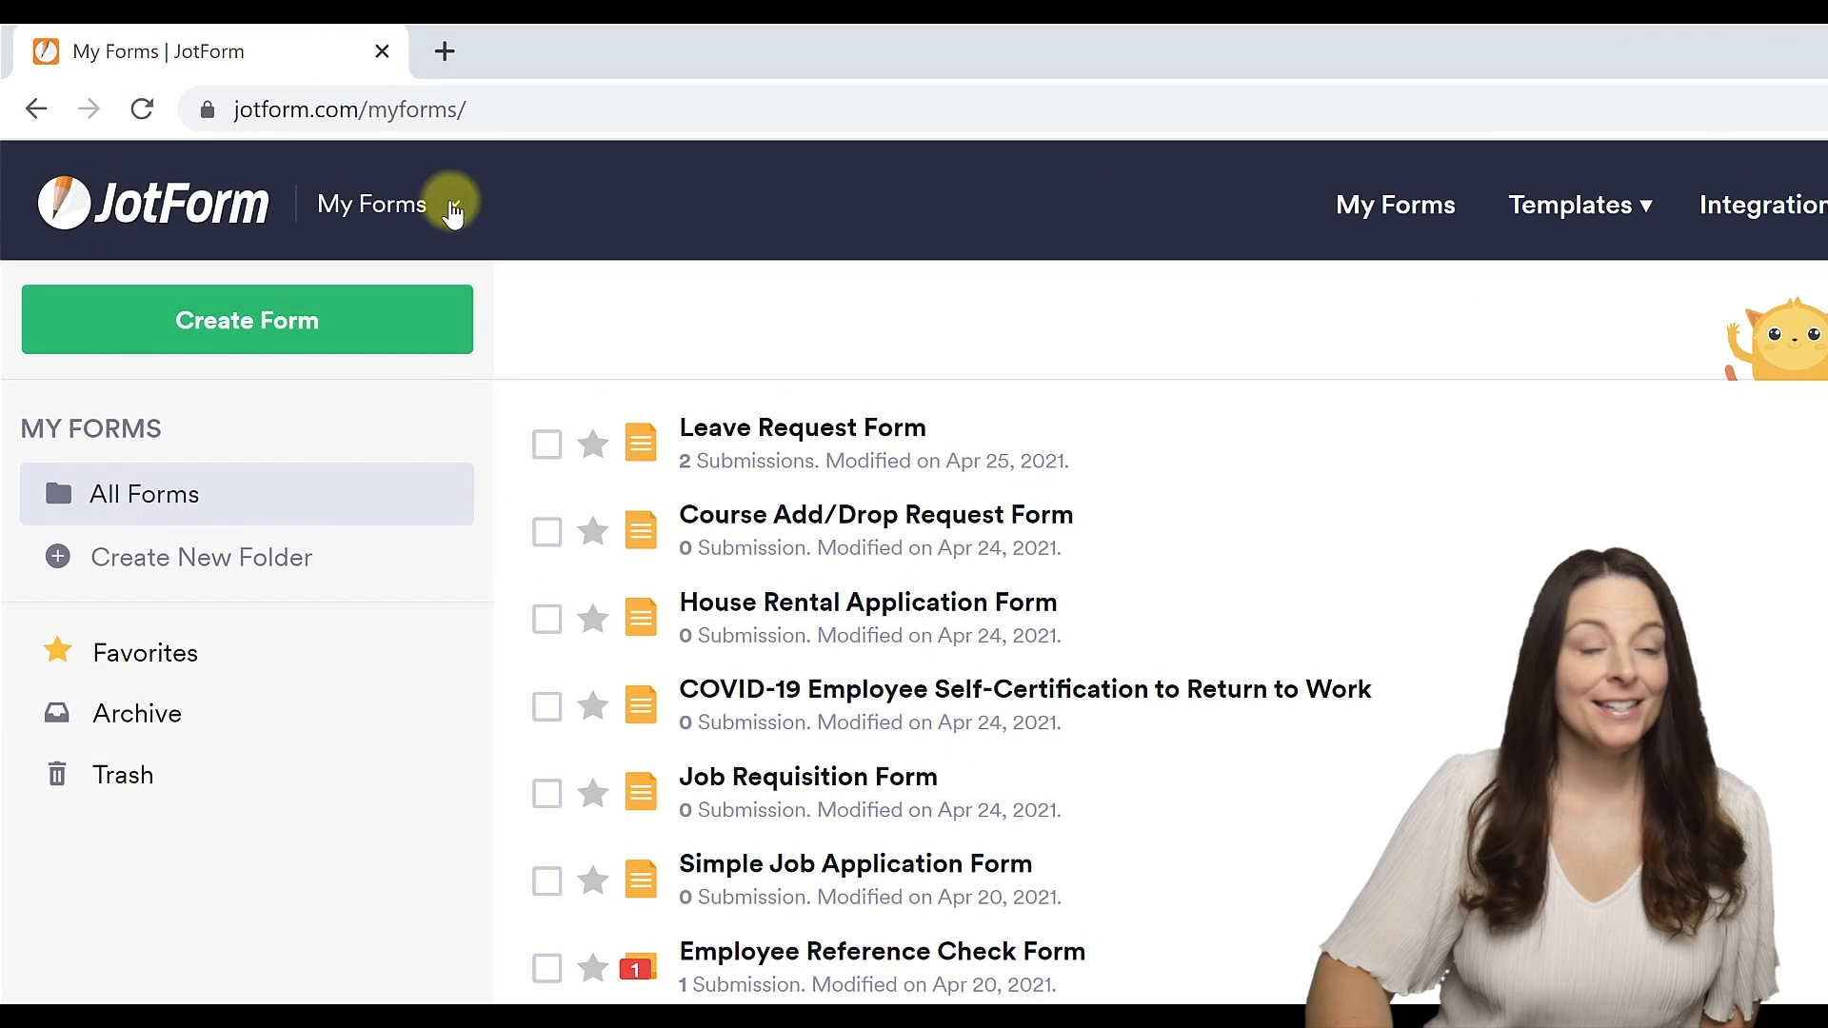
# Open My Approvals, preview the Human Resources approval templates, and return to the approvals list.
pyautogui.click(453, 210)
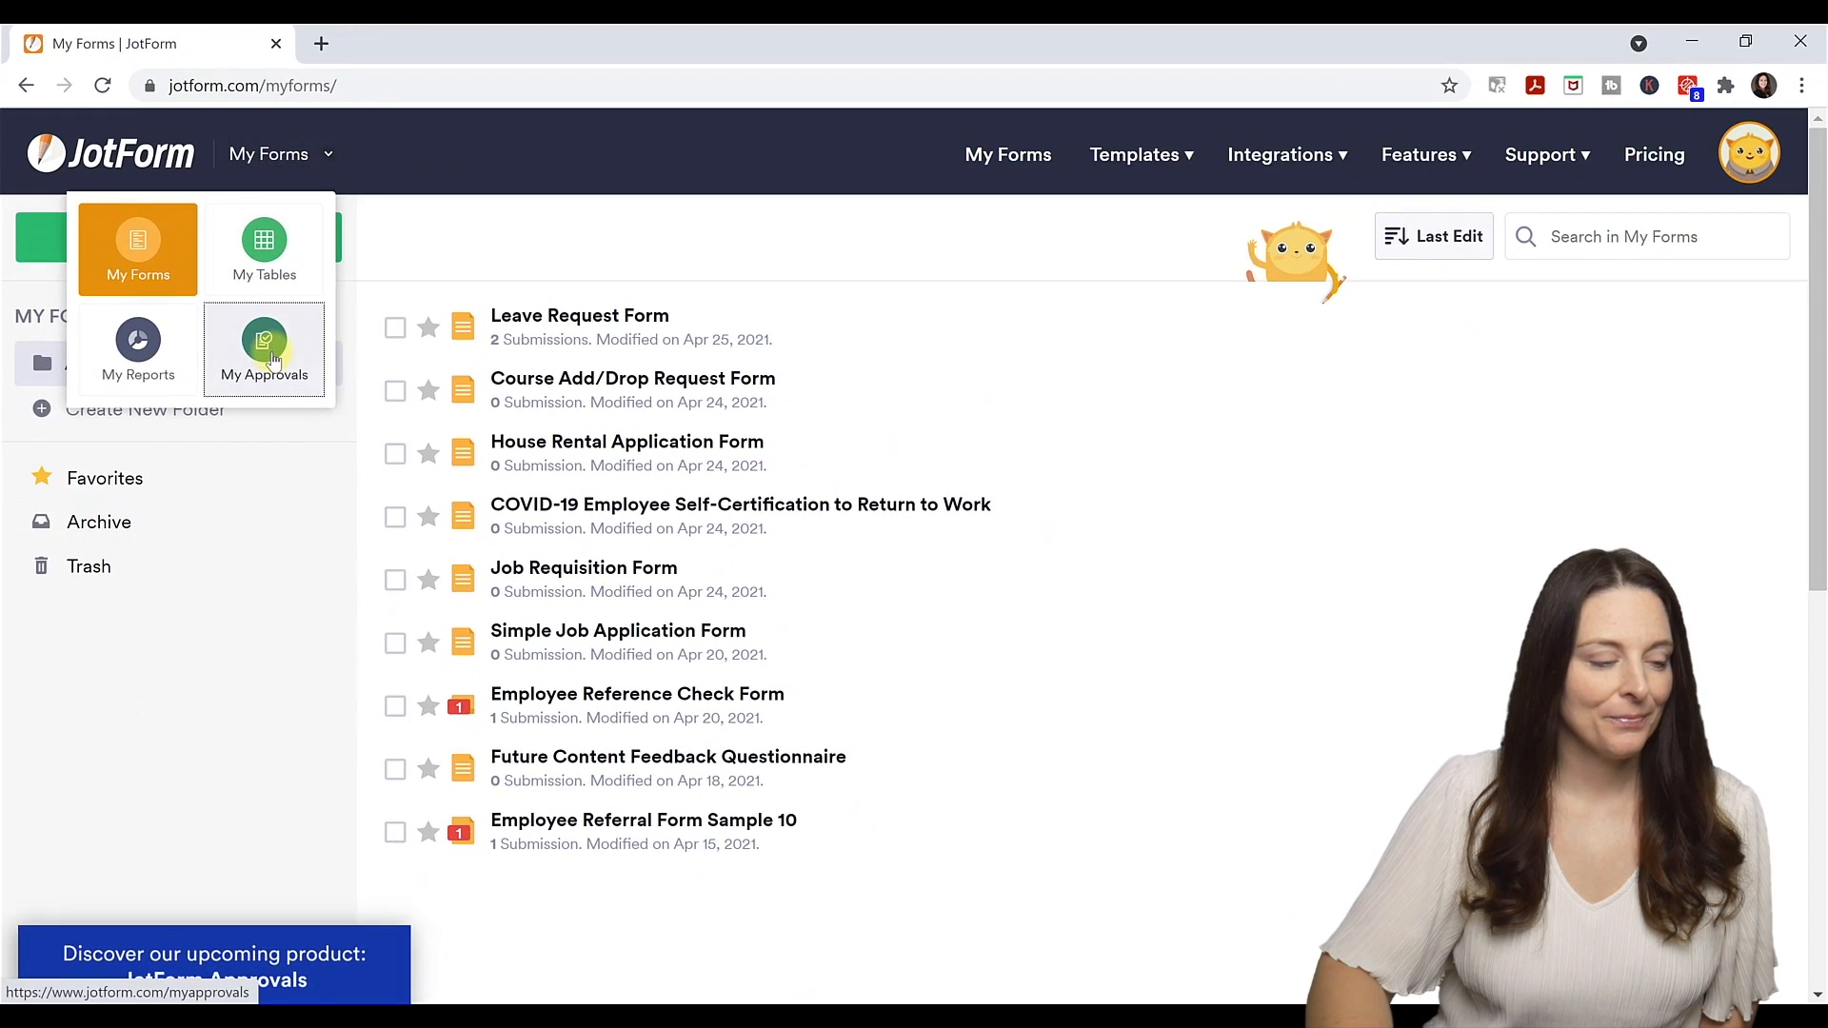
pyautogui.click(270, 358)
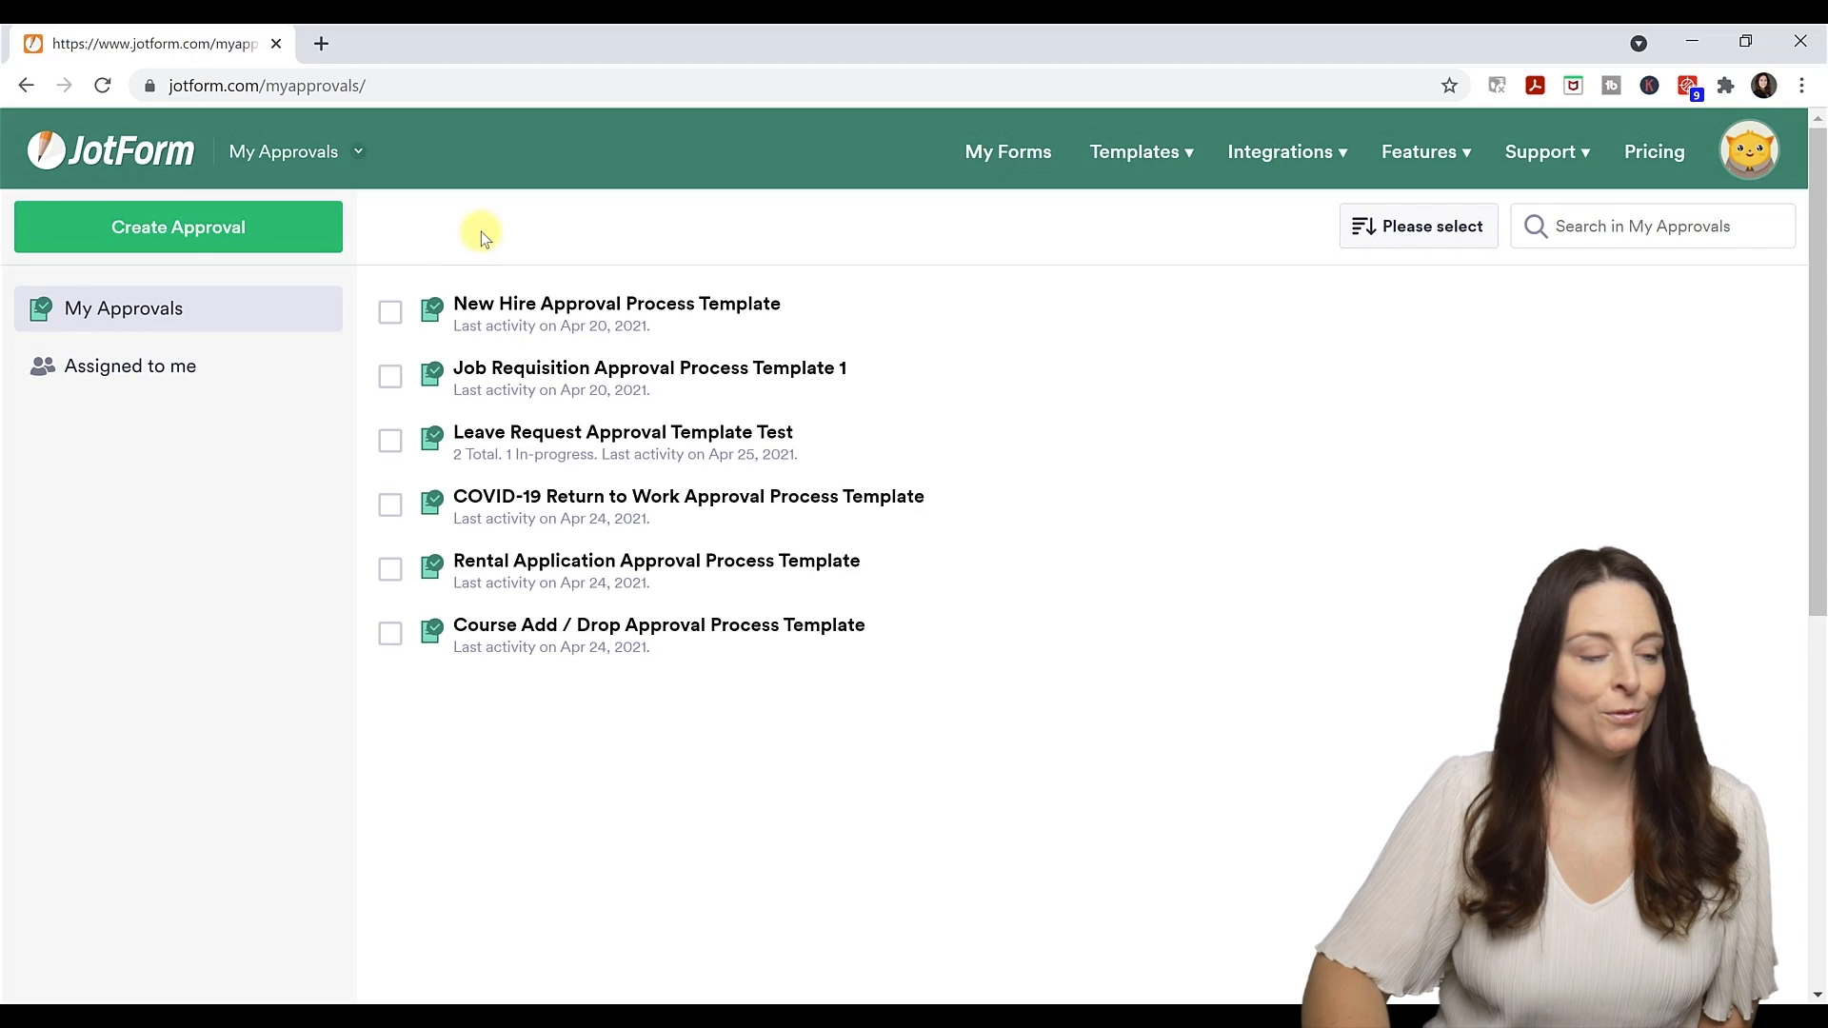
pyautogui.click(293, 233)
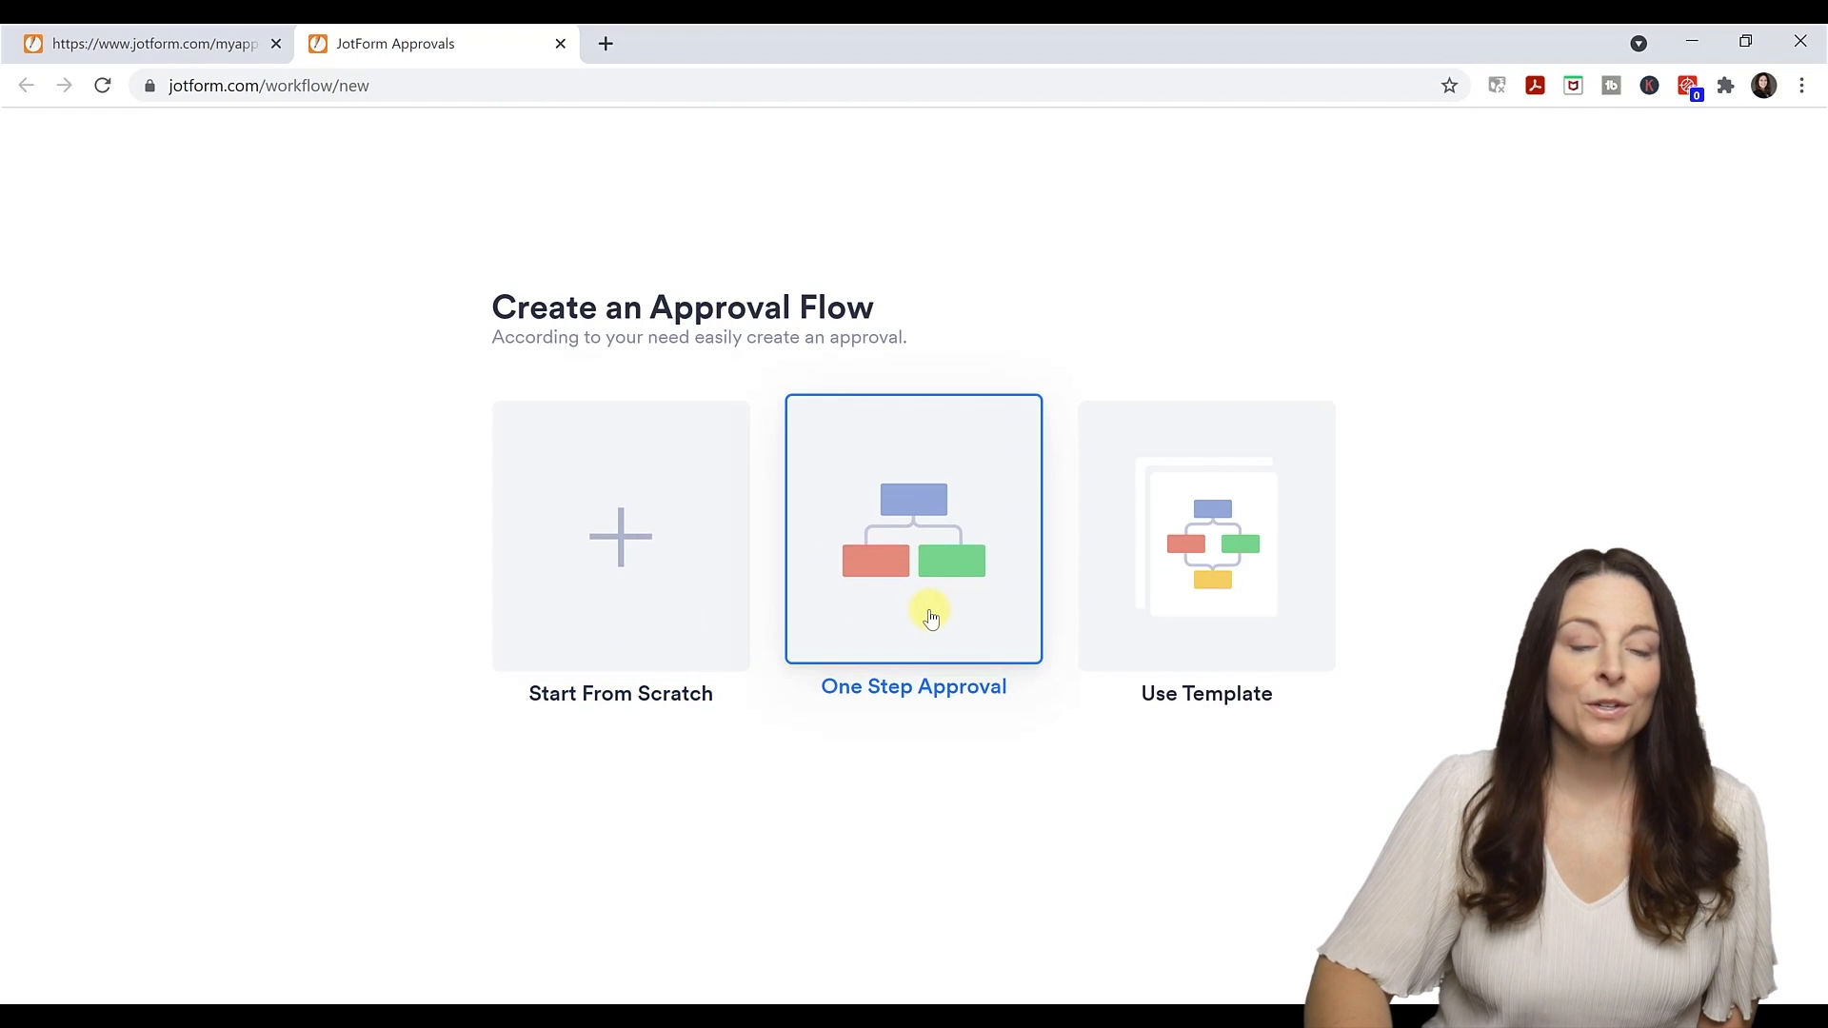
pyautogui.click(1243, 621)
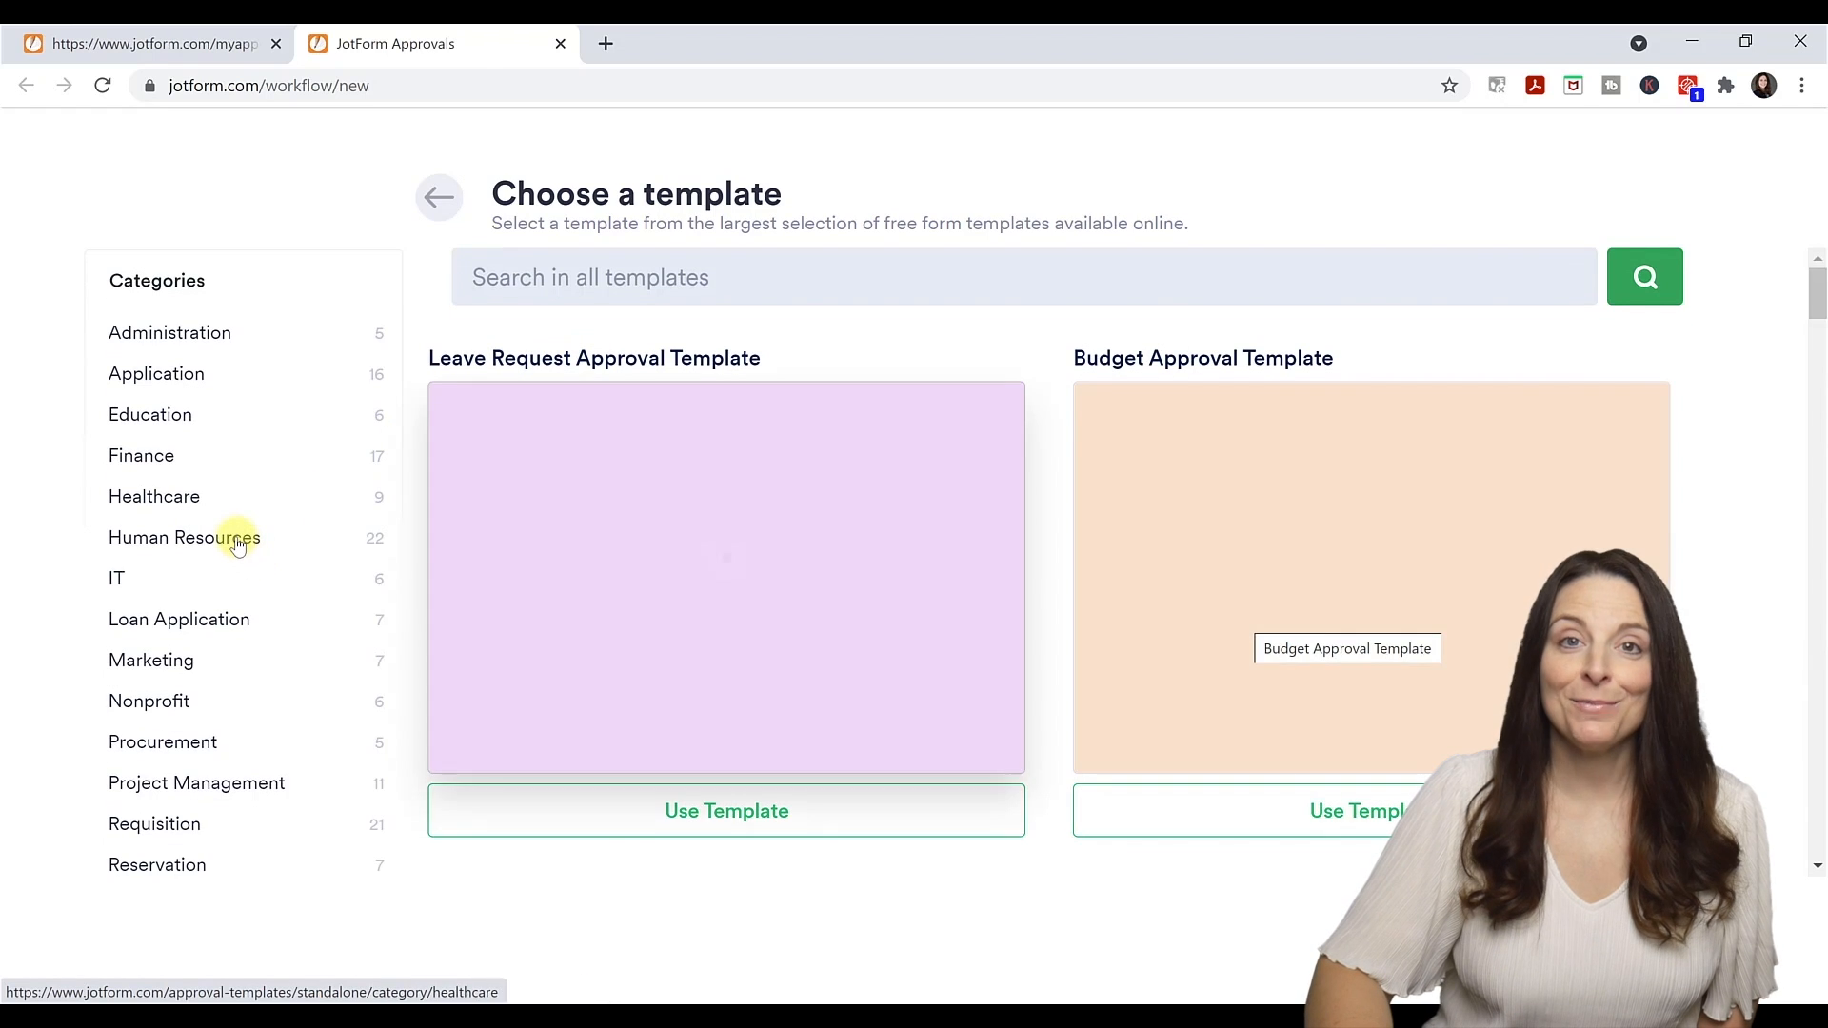
pyautogui.click(233, 539)
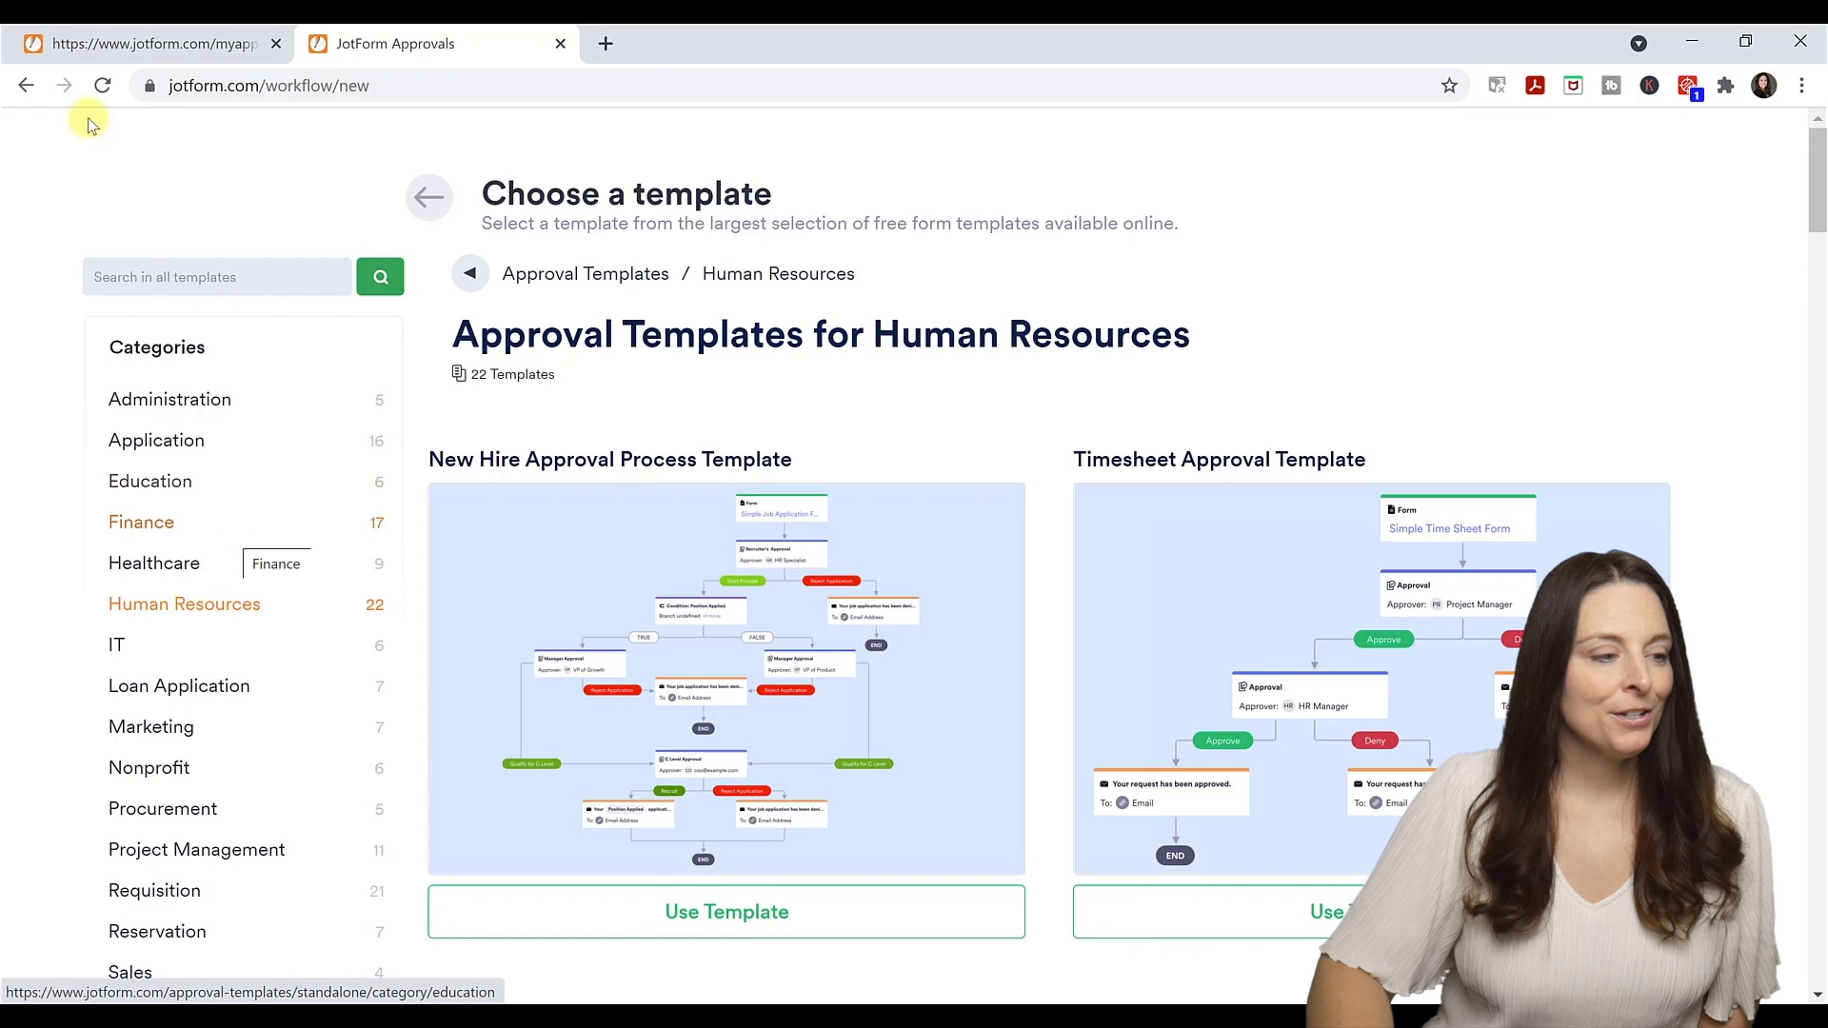
pyautogui.click(116, 45)
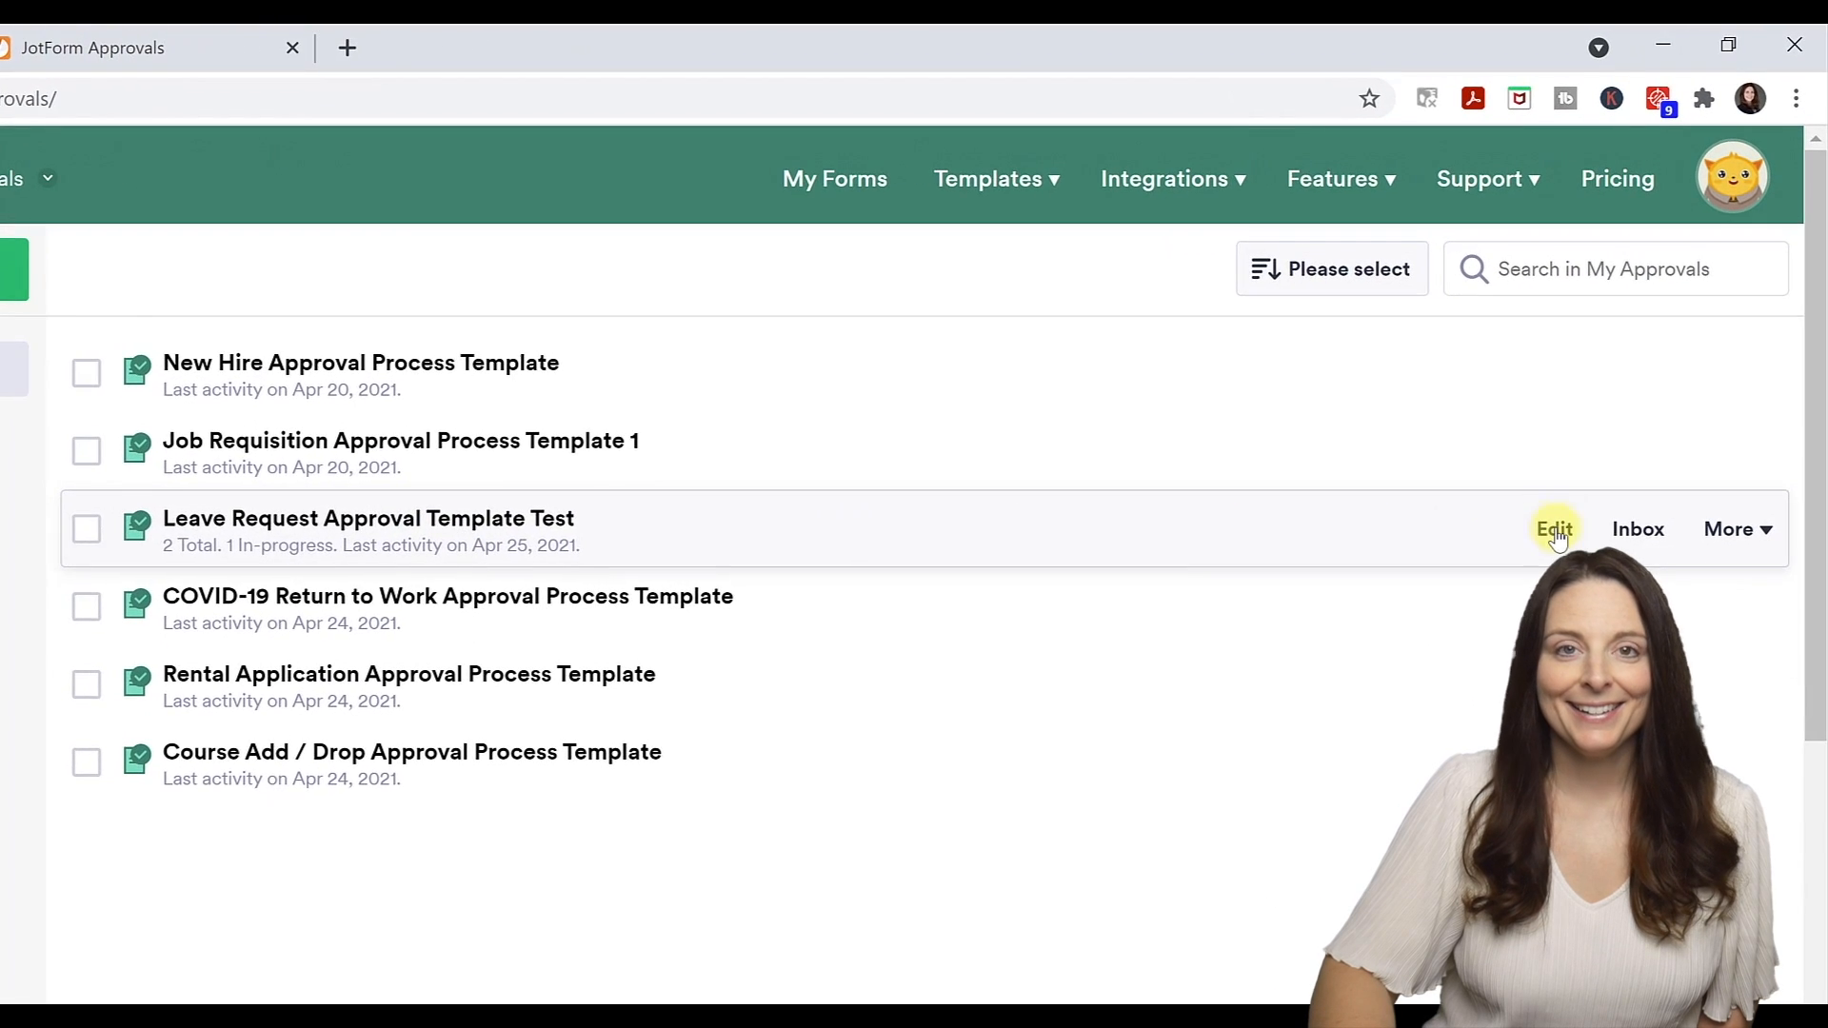
# Open Leave Request Approval Template Test in the builder and inspect its form and approval steps.
pyautogui.click(1555, 529)
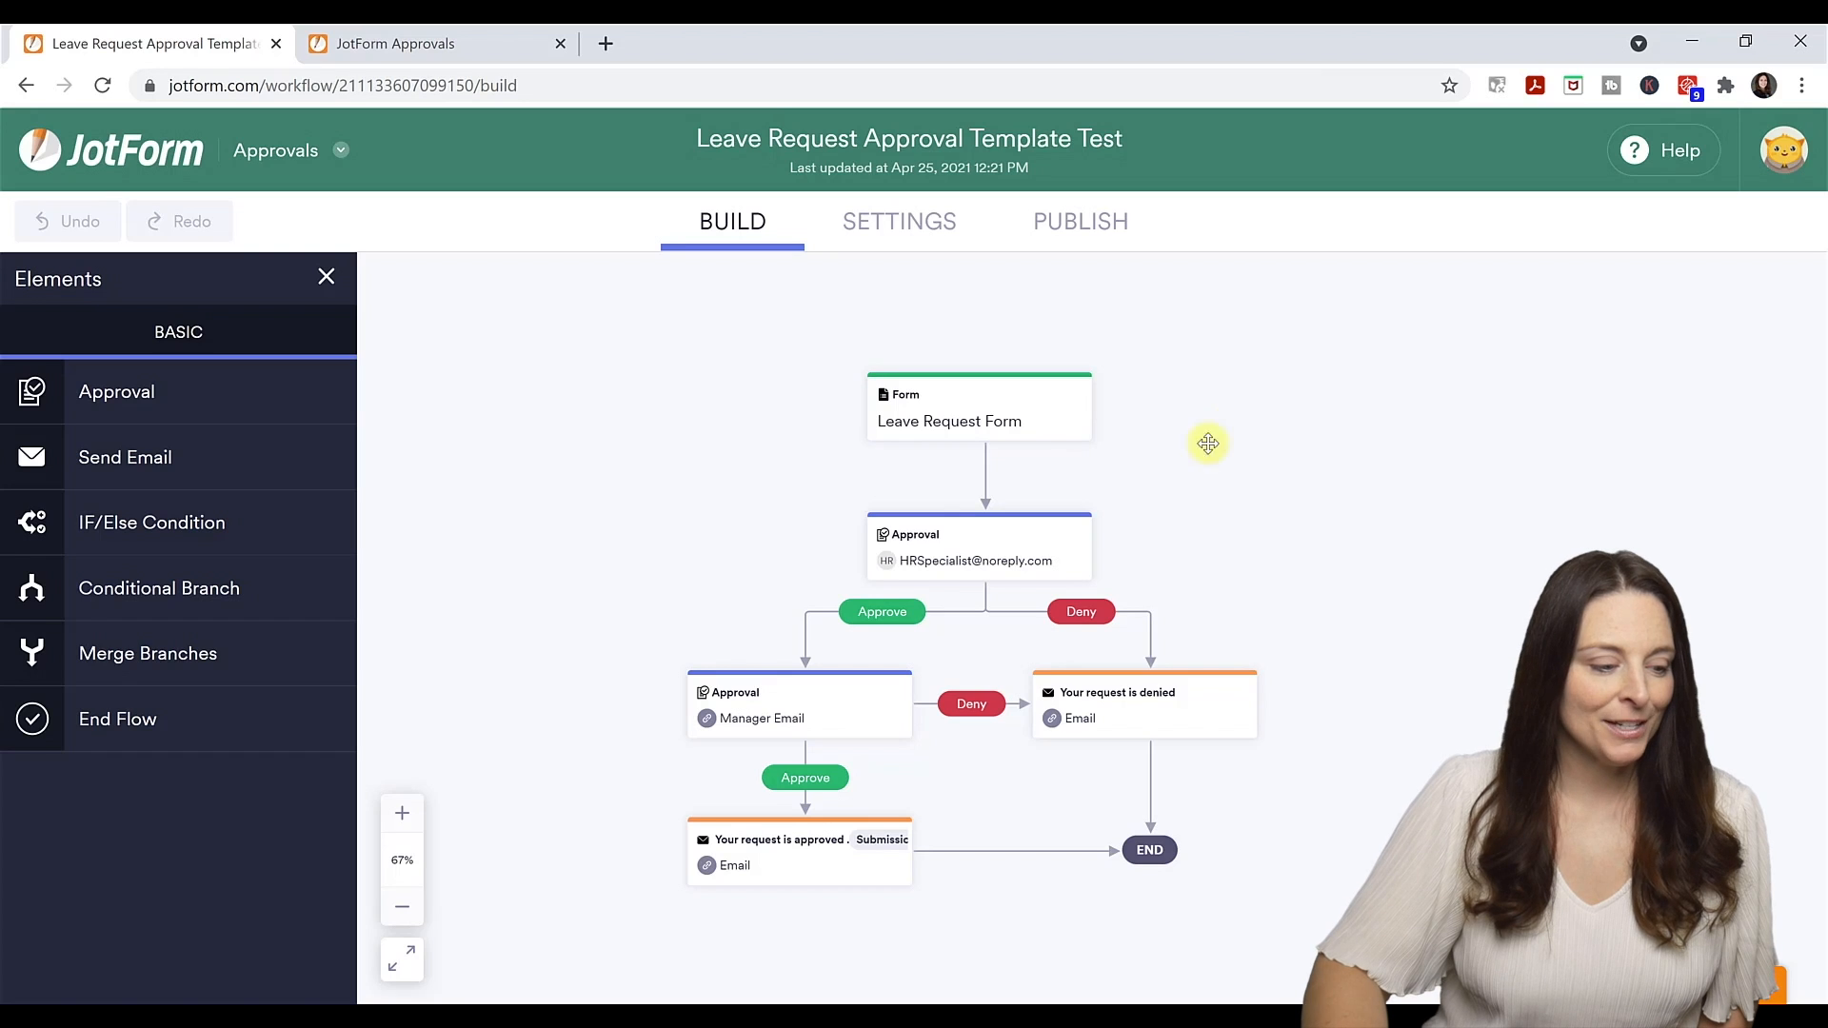
pyautogui.click(402, 813)
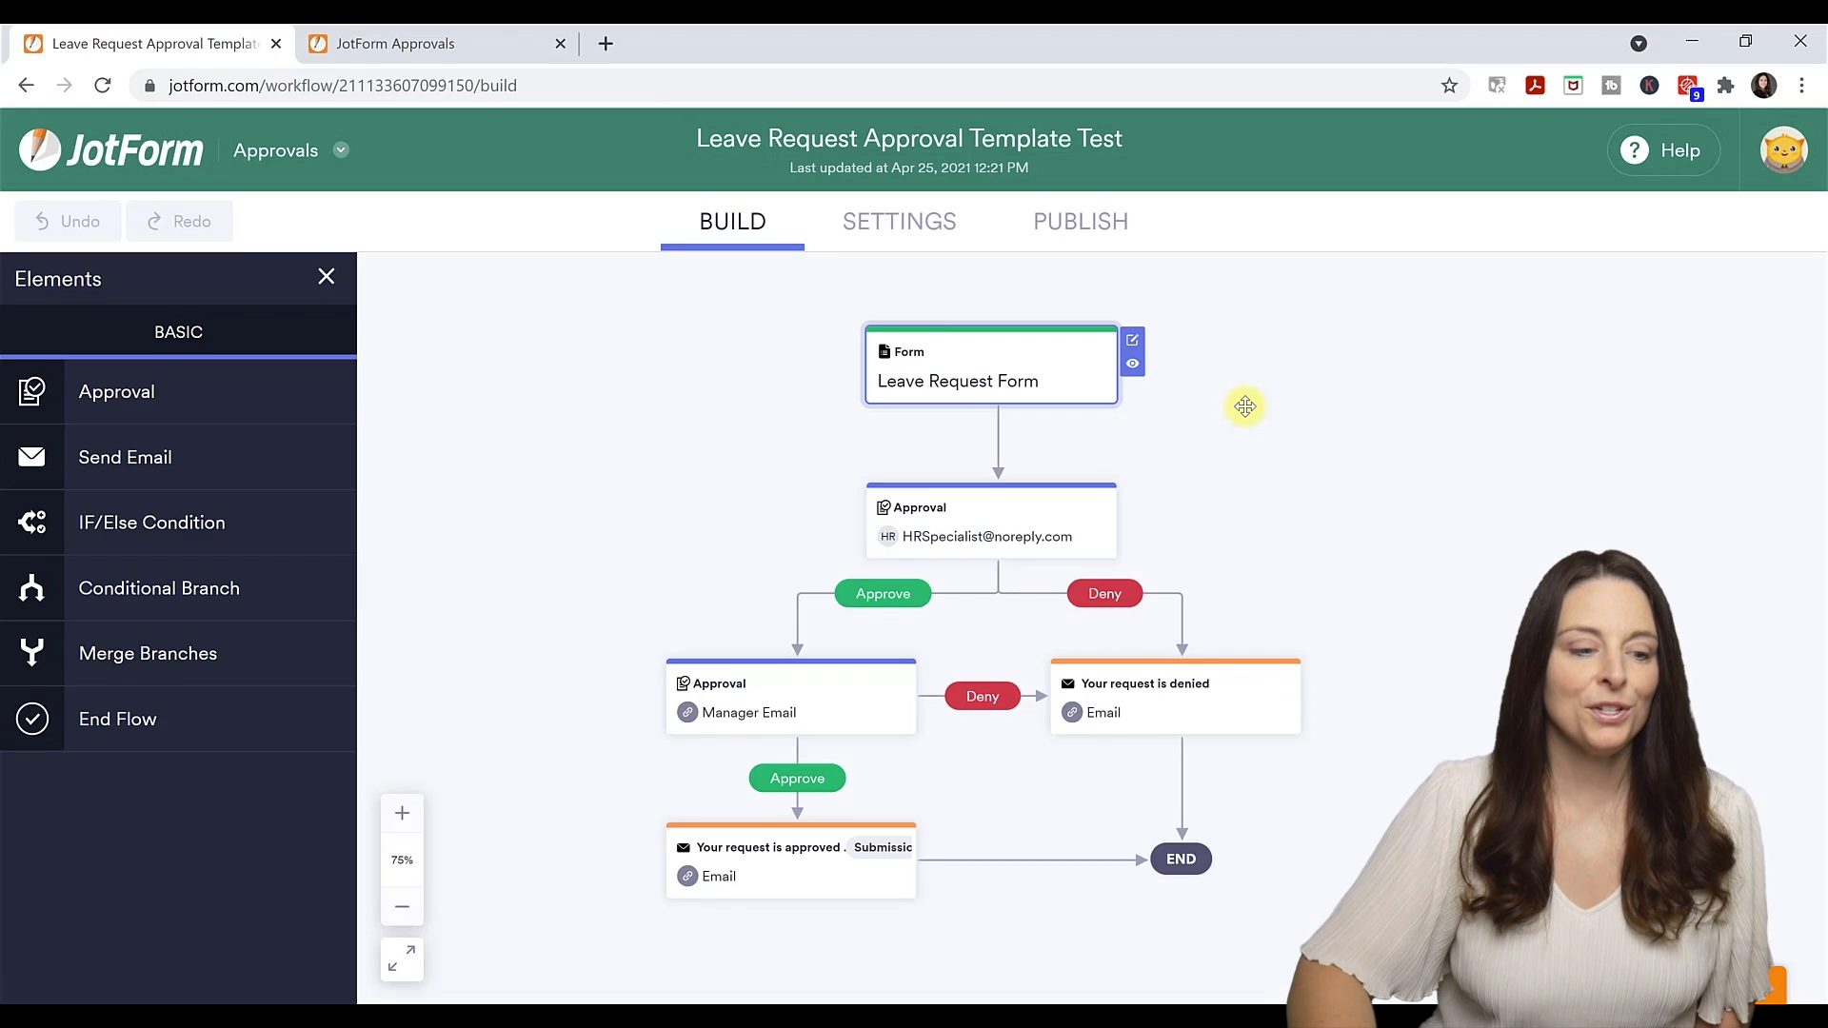
pyautogui.click(1019, 509)
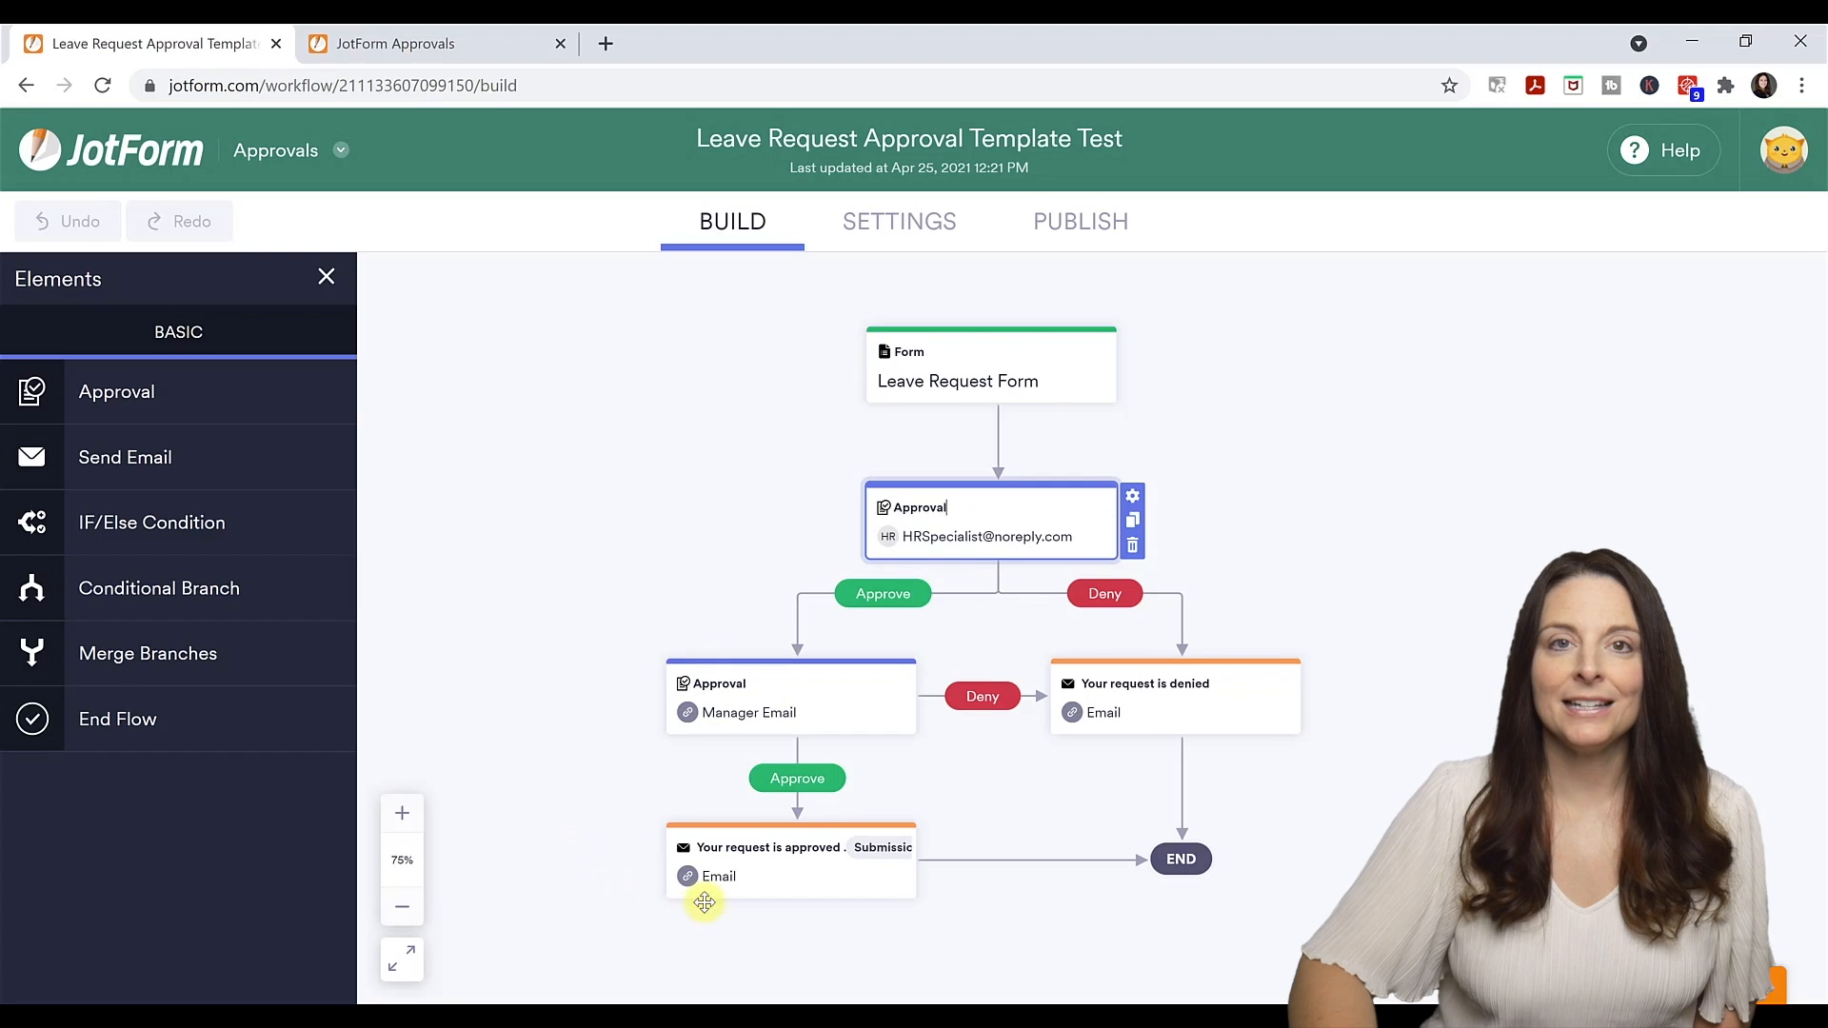
pyautogui.moveTo(783, 875)
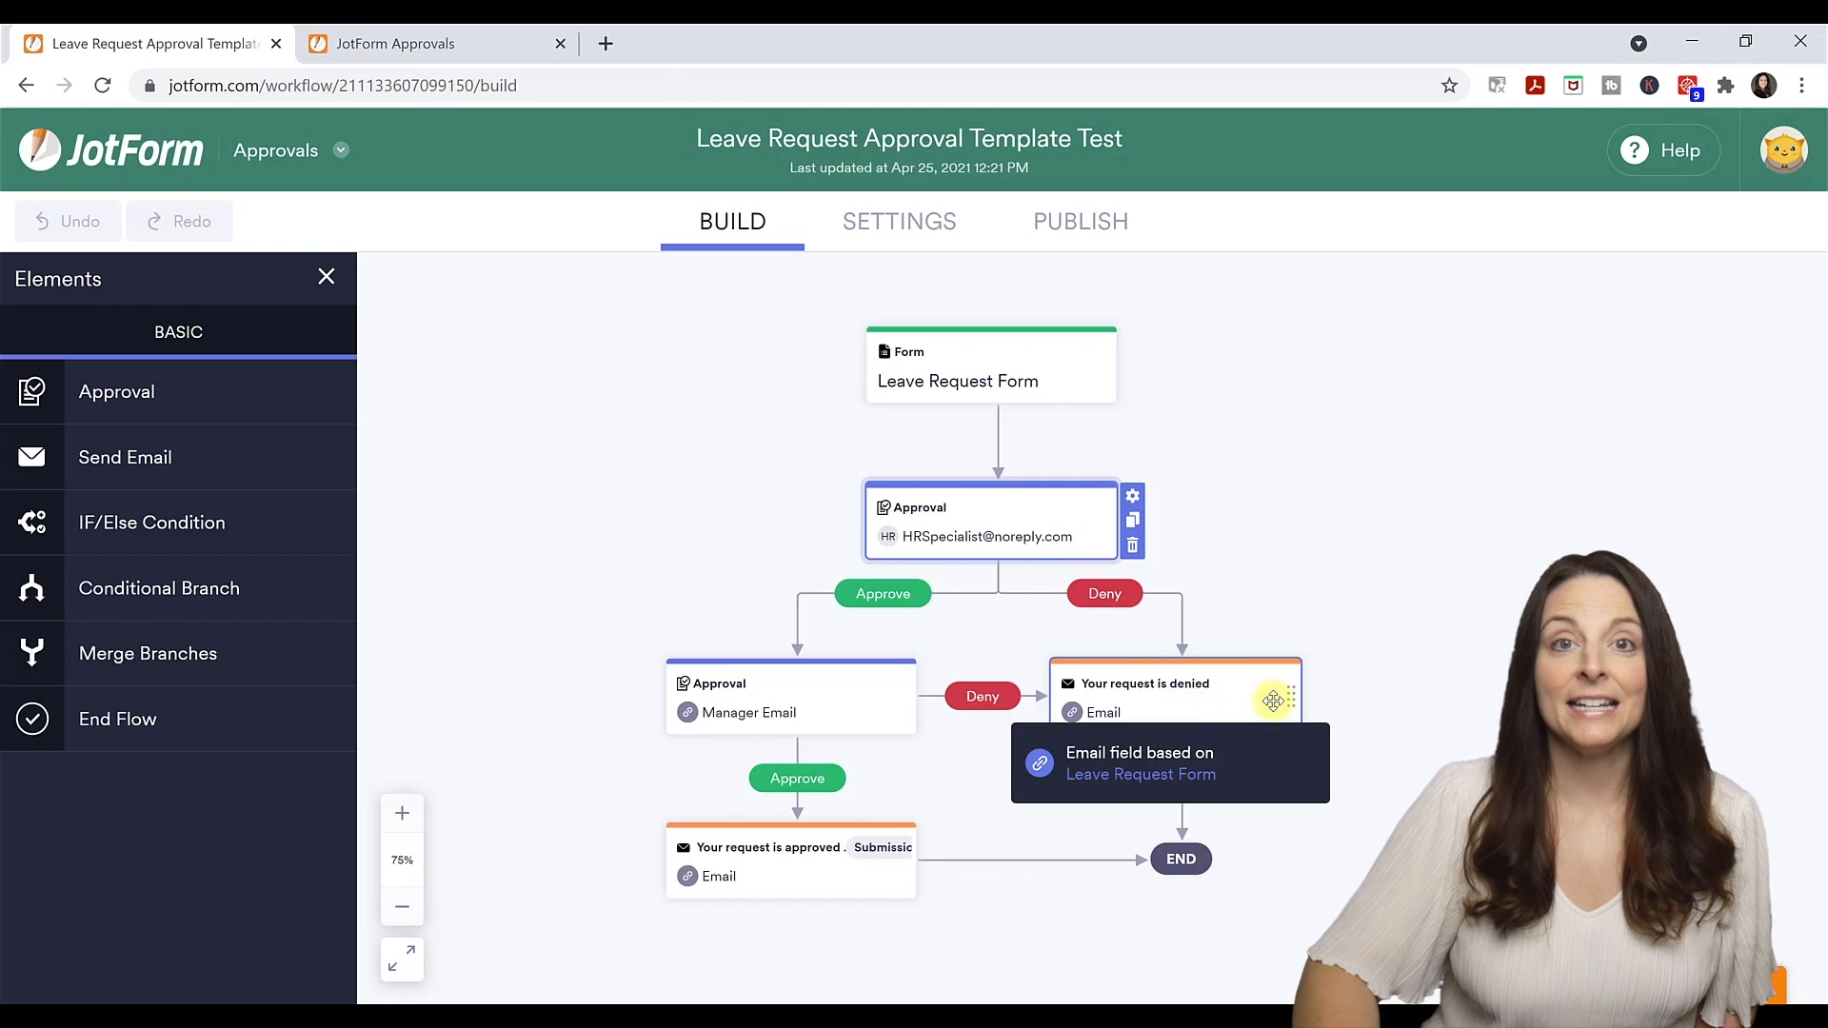
pyautogui.moveTo(1223, 704)
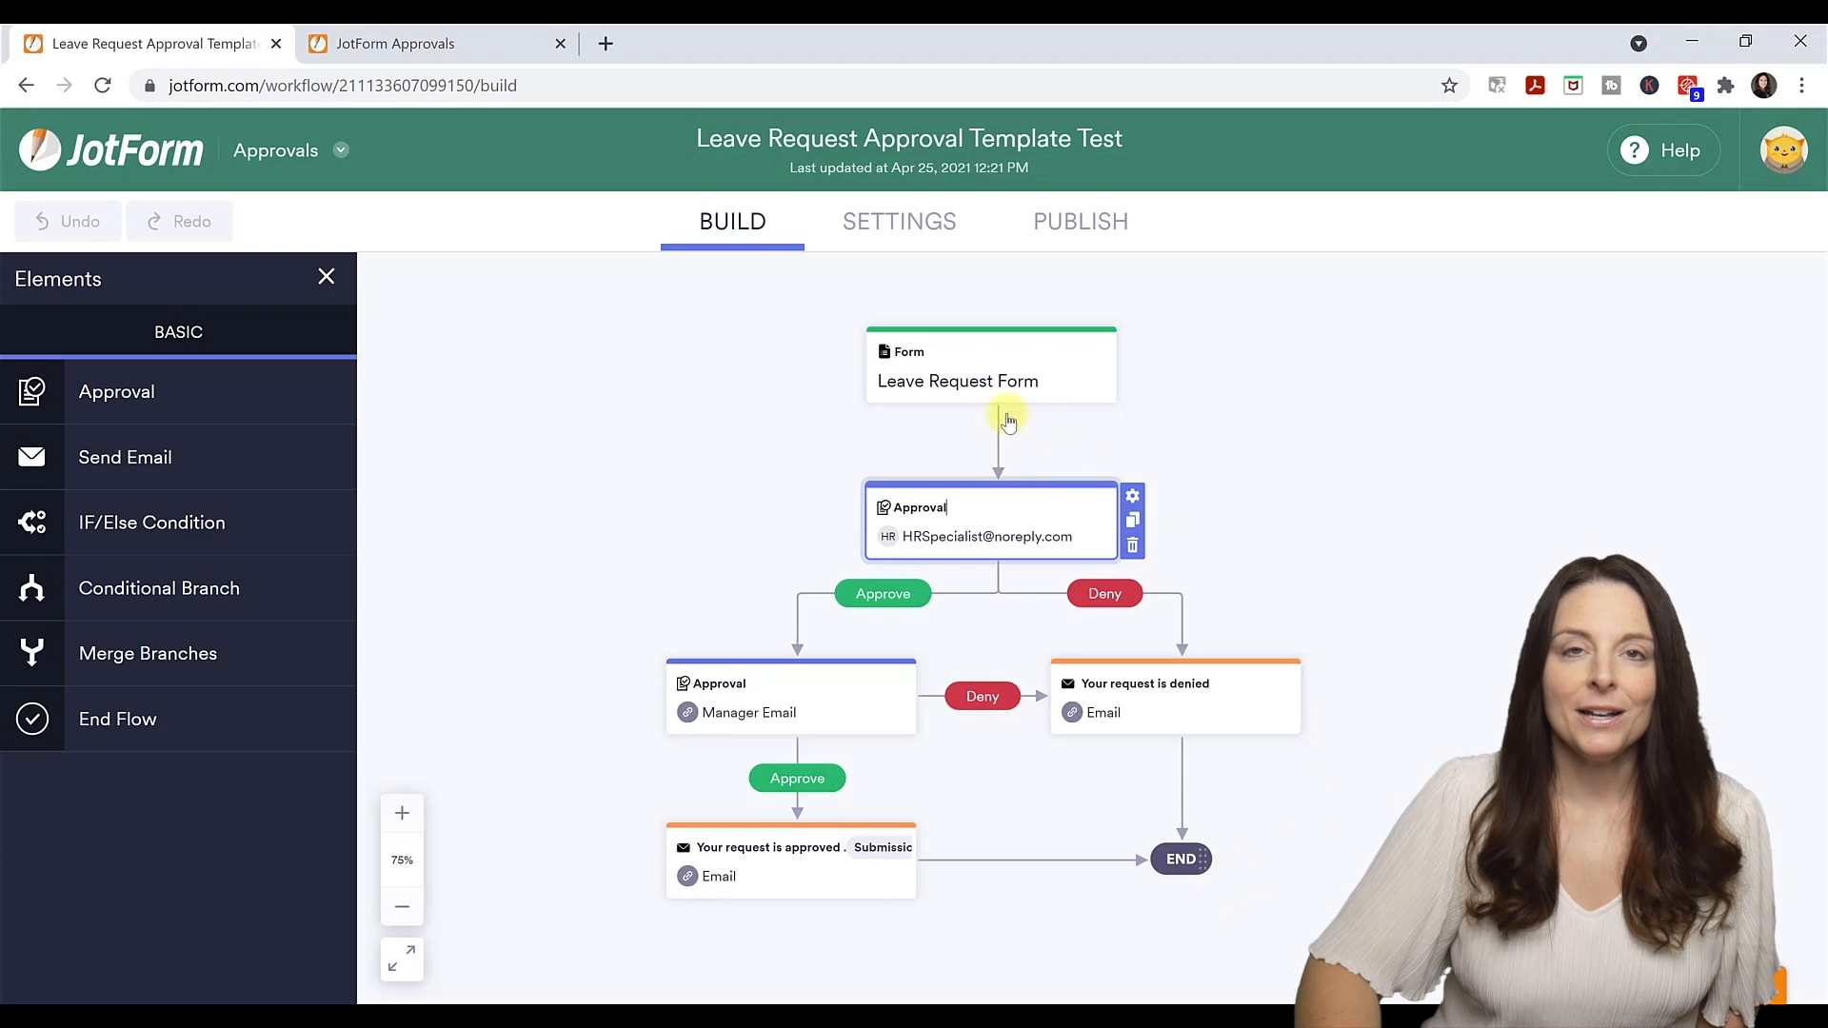
pyautogui.click(990, 354)
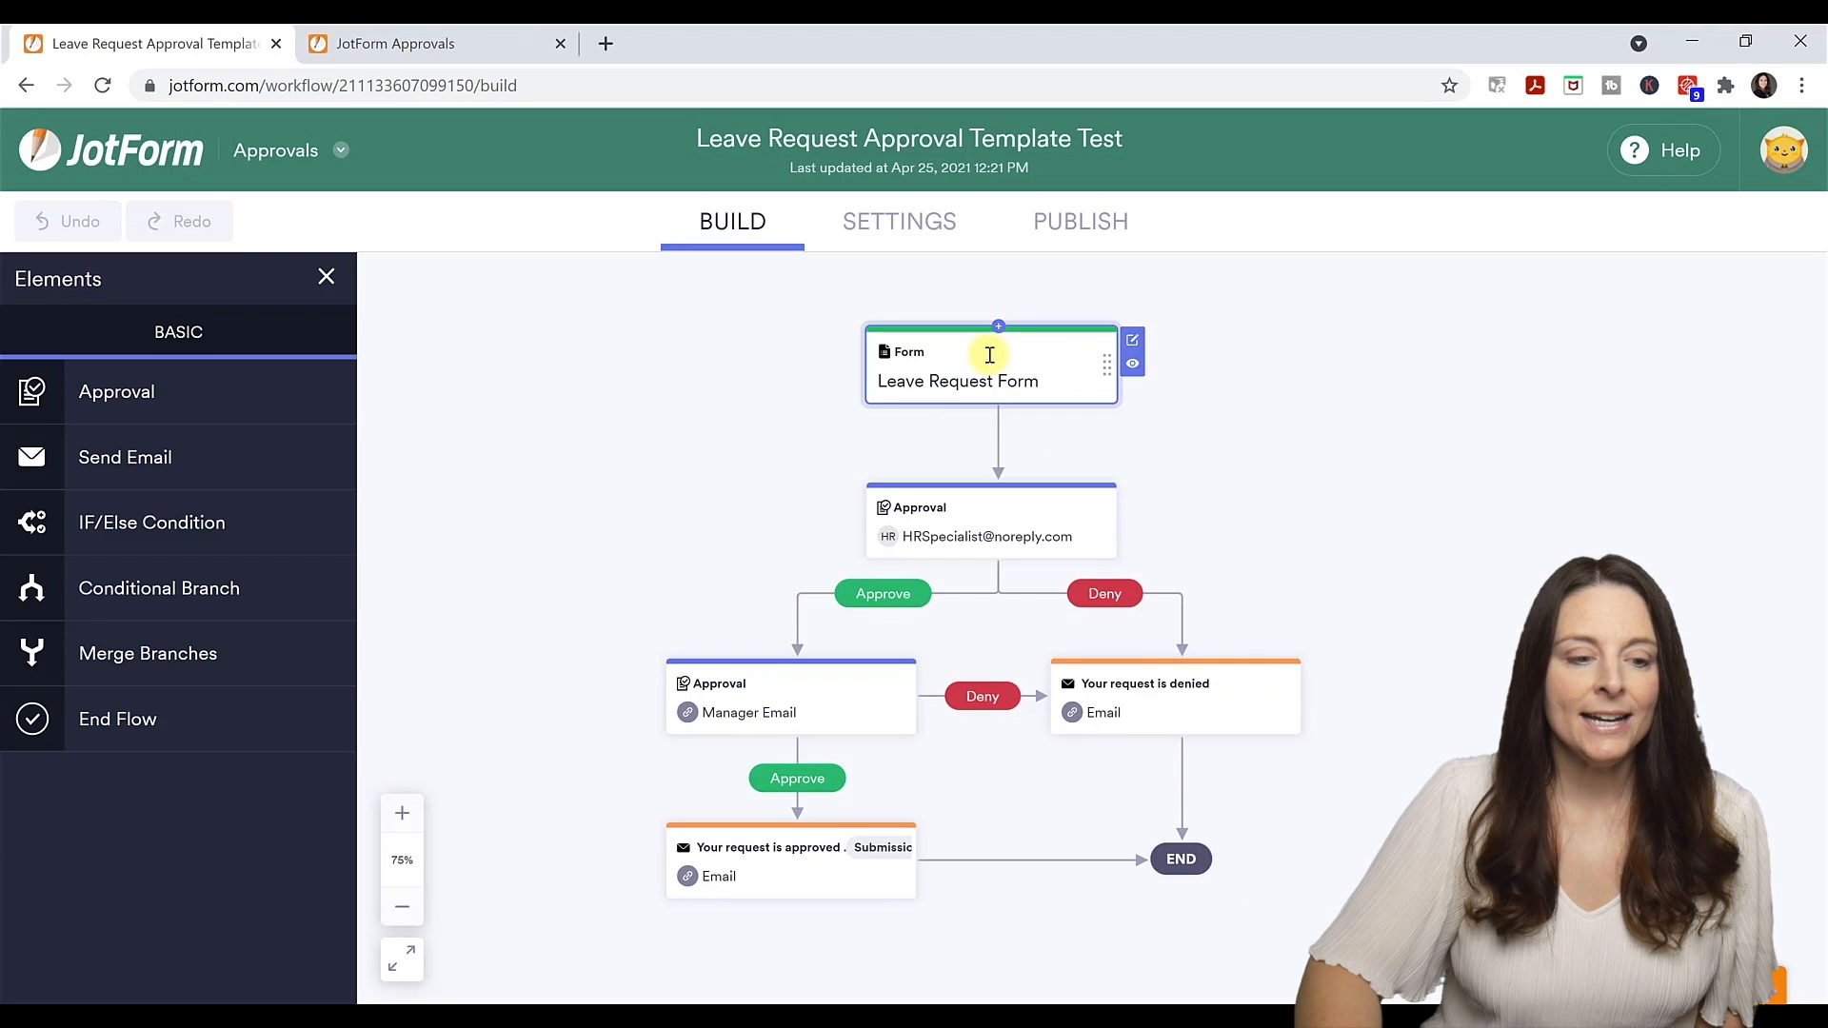
# Open the Leave Request Form in the form editor and browse its elements list.
pyautogui.click(1136, 342)
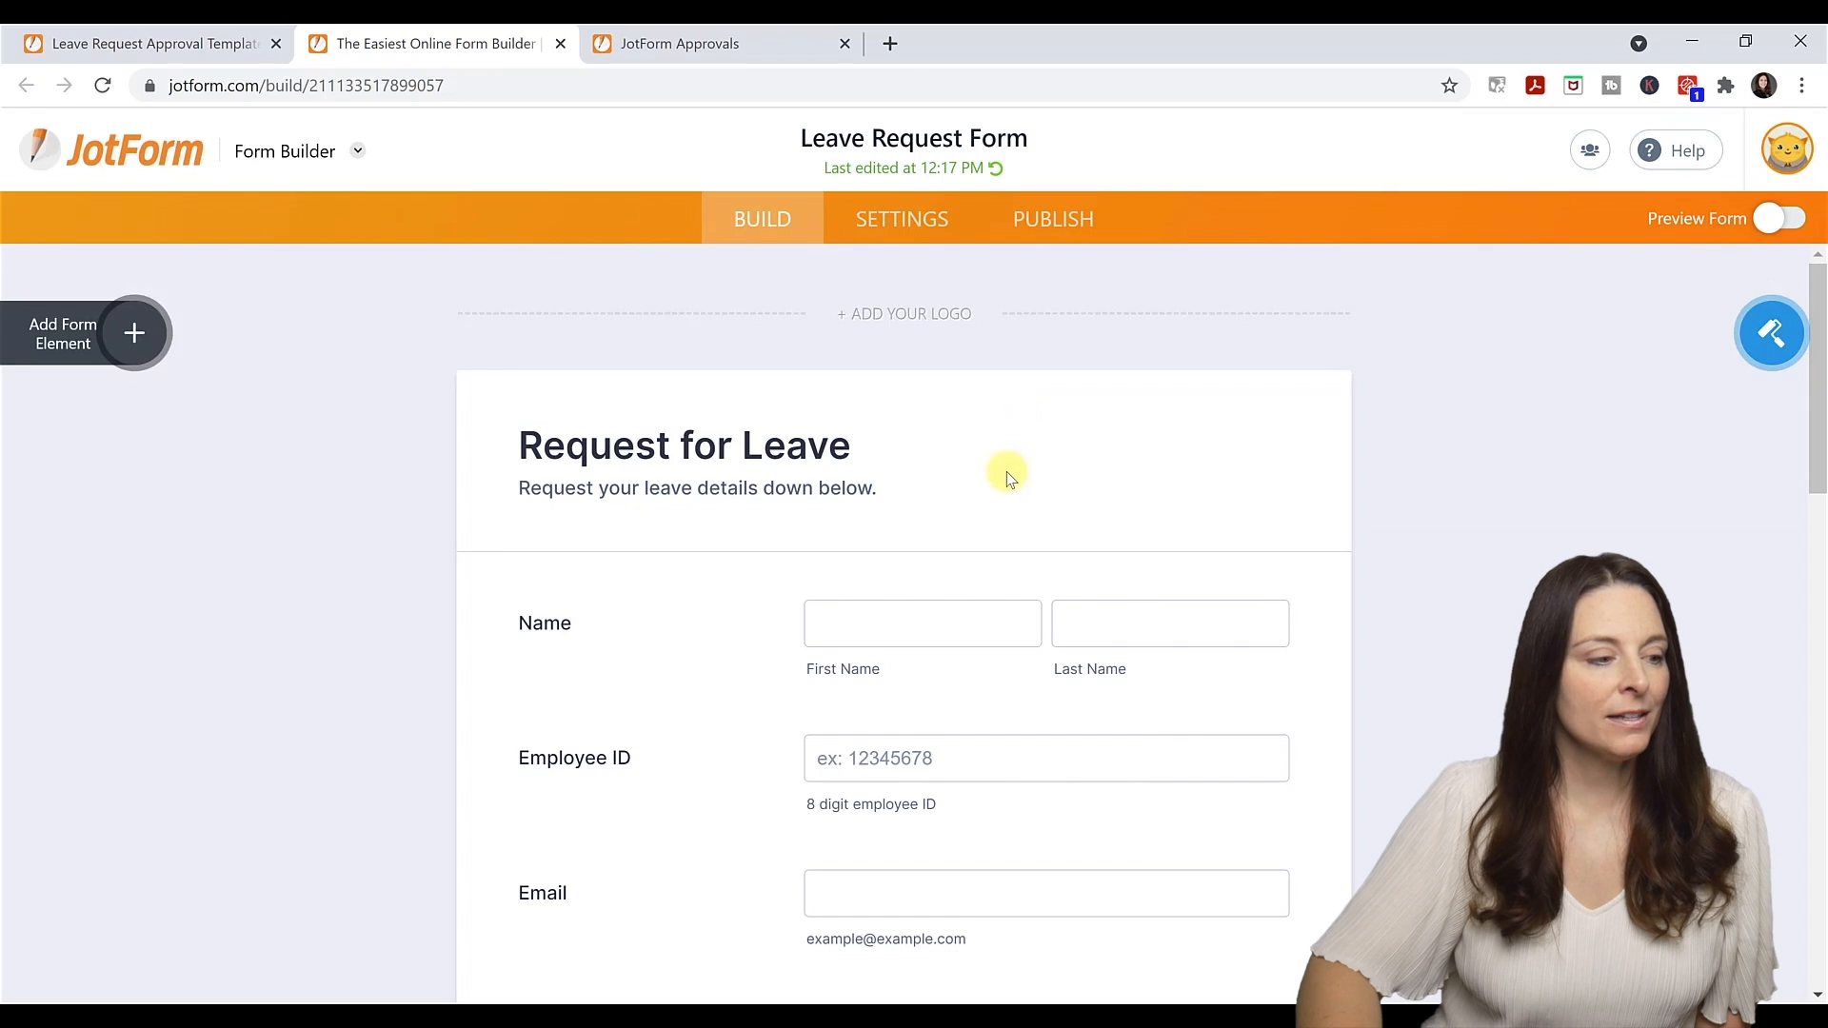
pyautogui.click(134, 335)
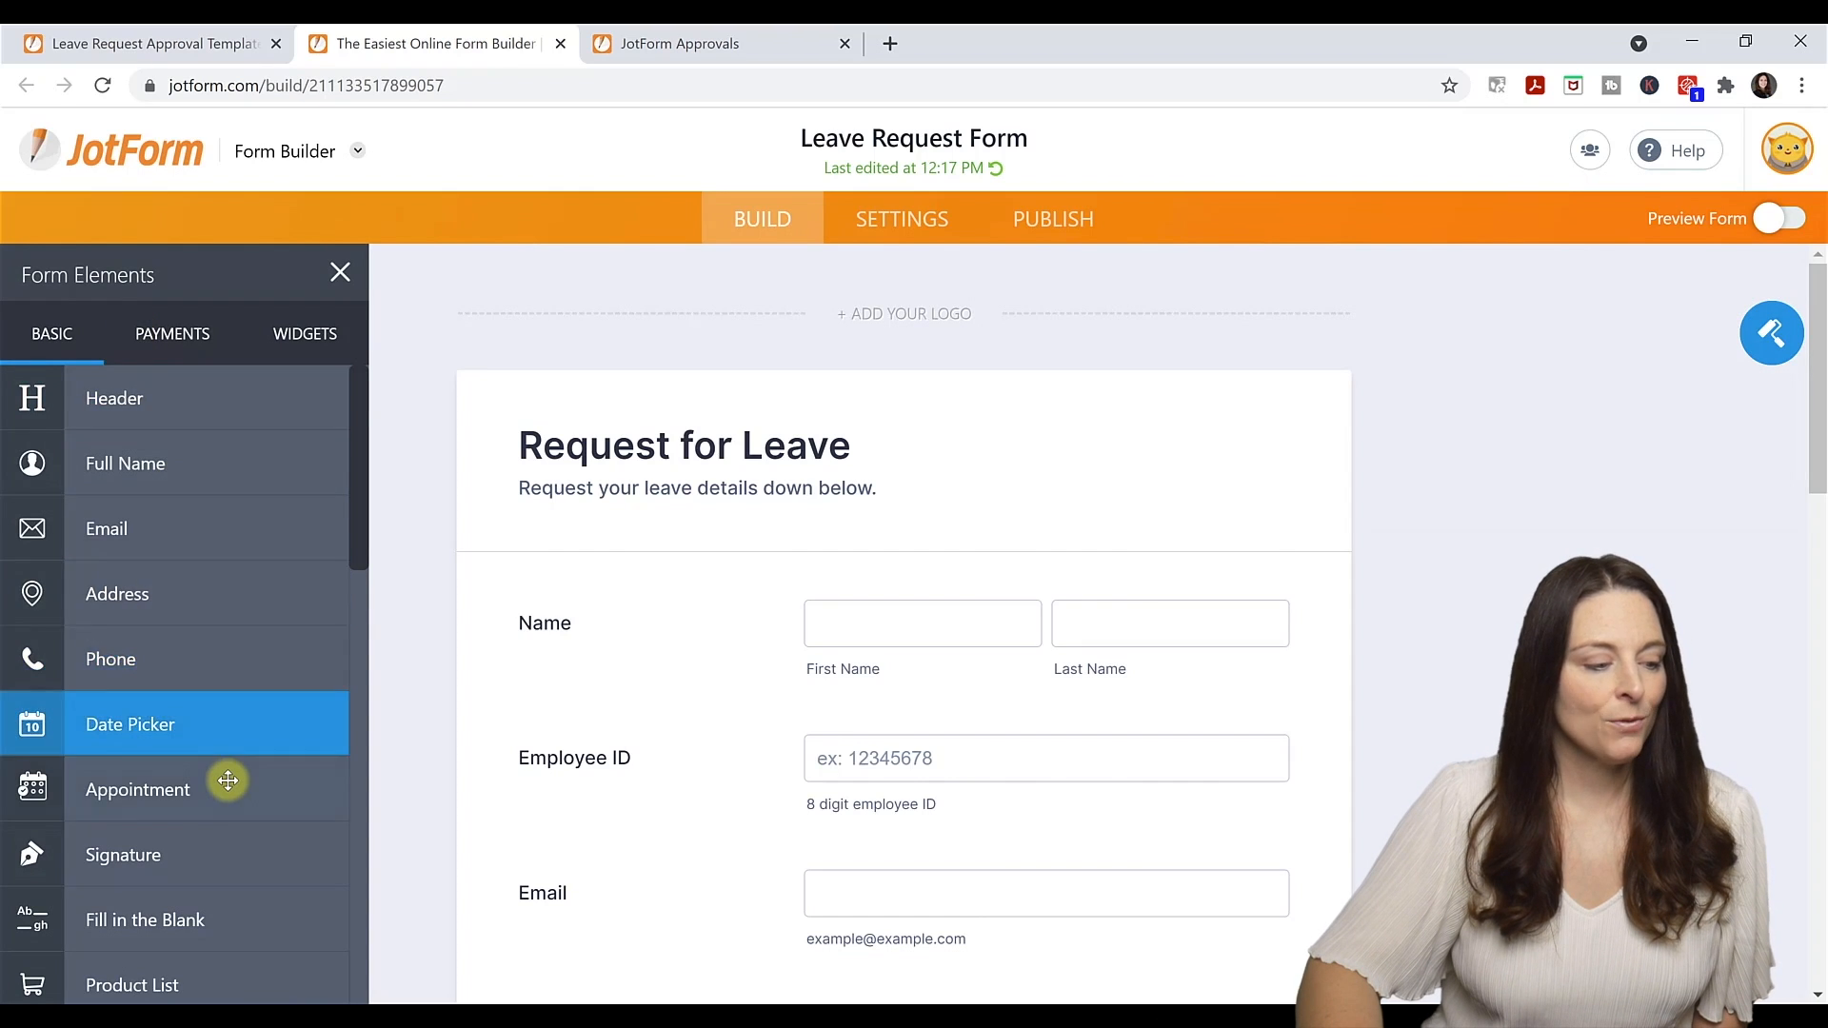
pyautogui.scroll(-4, 228, 780)
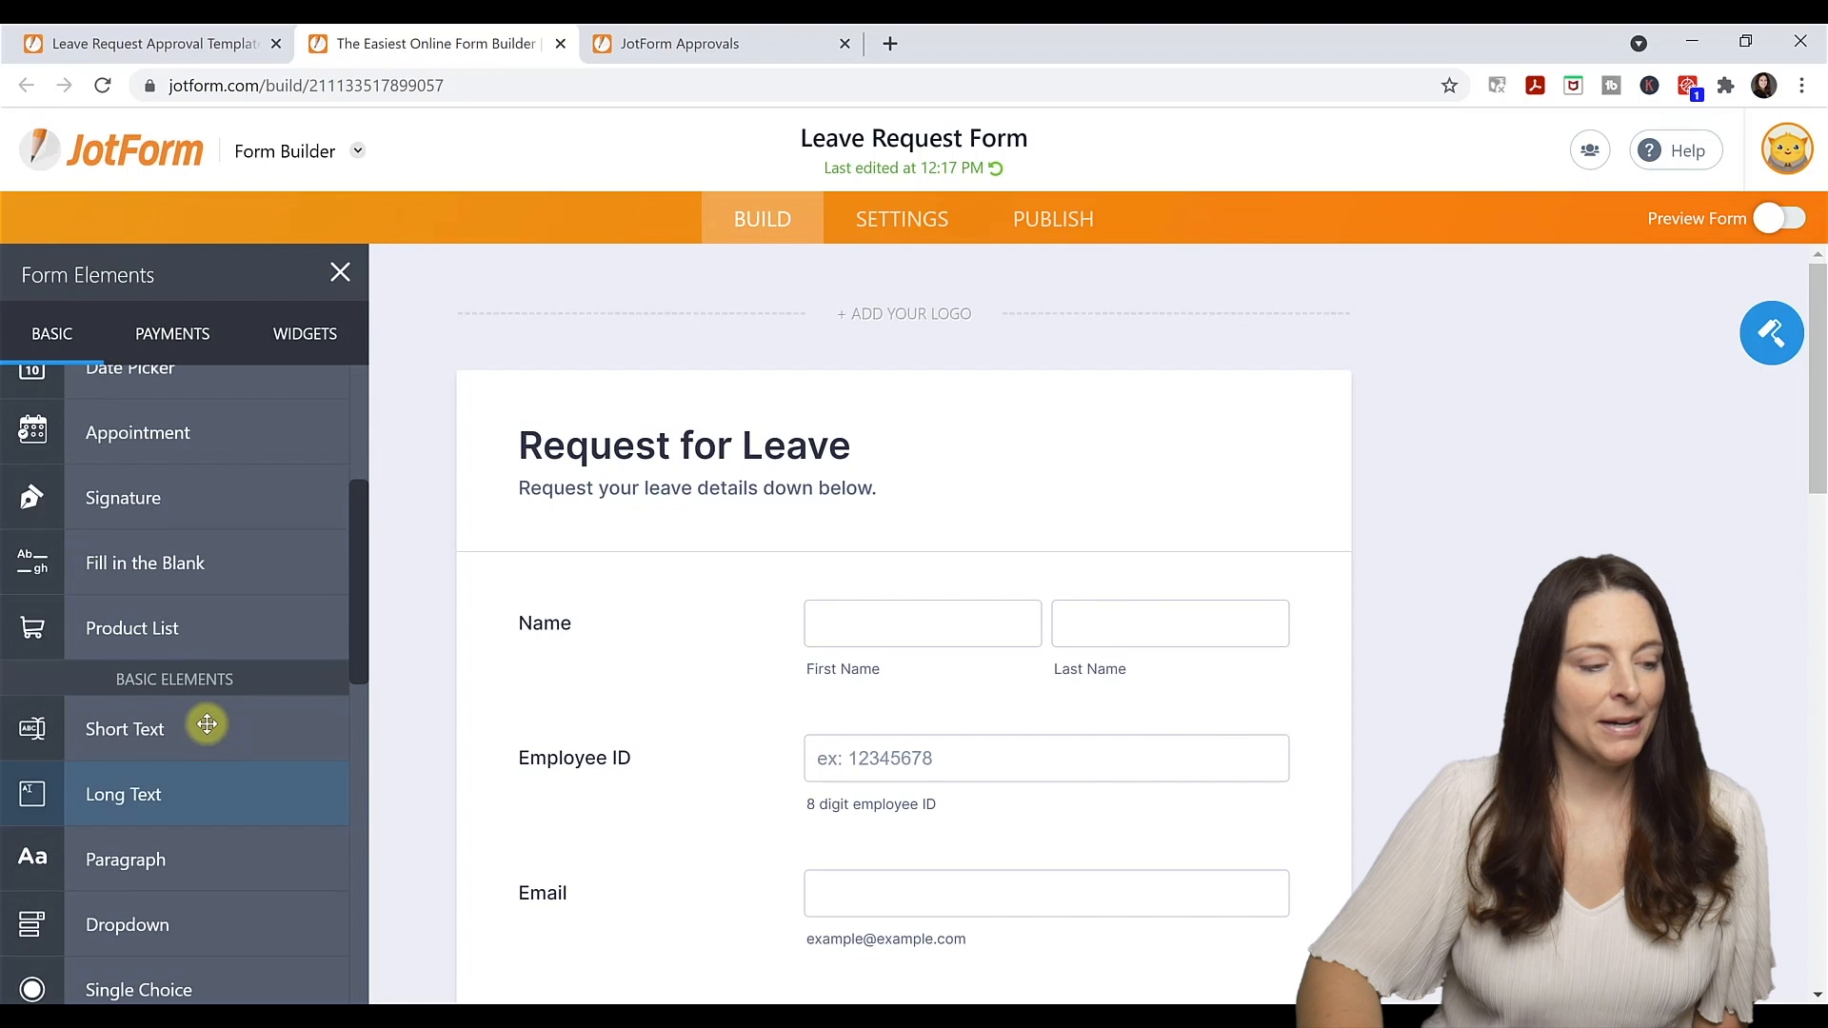
pyautogui.click(201, 723)
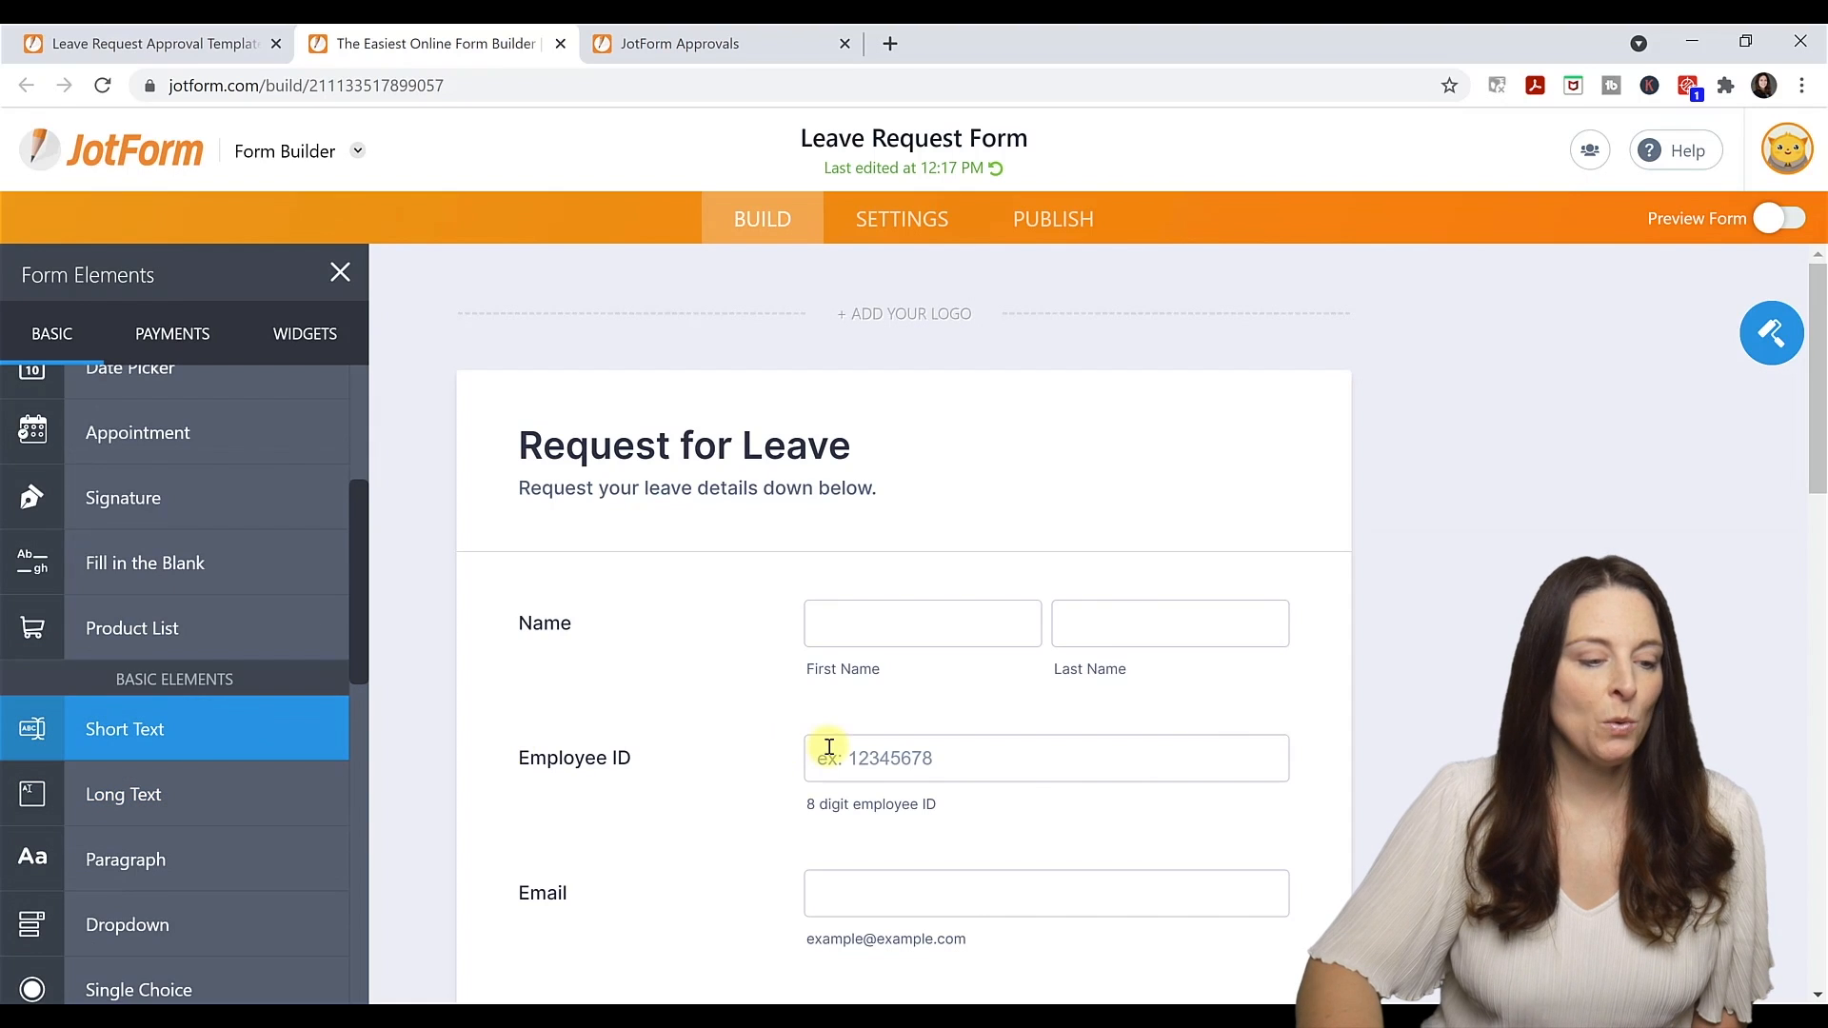
pyautogui.scroll(-1, 833, 772)
pyautogui.scroll(-8, 830, 771)
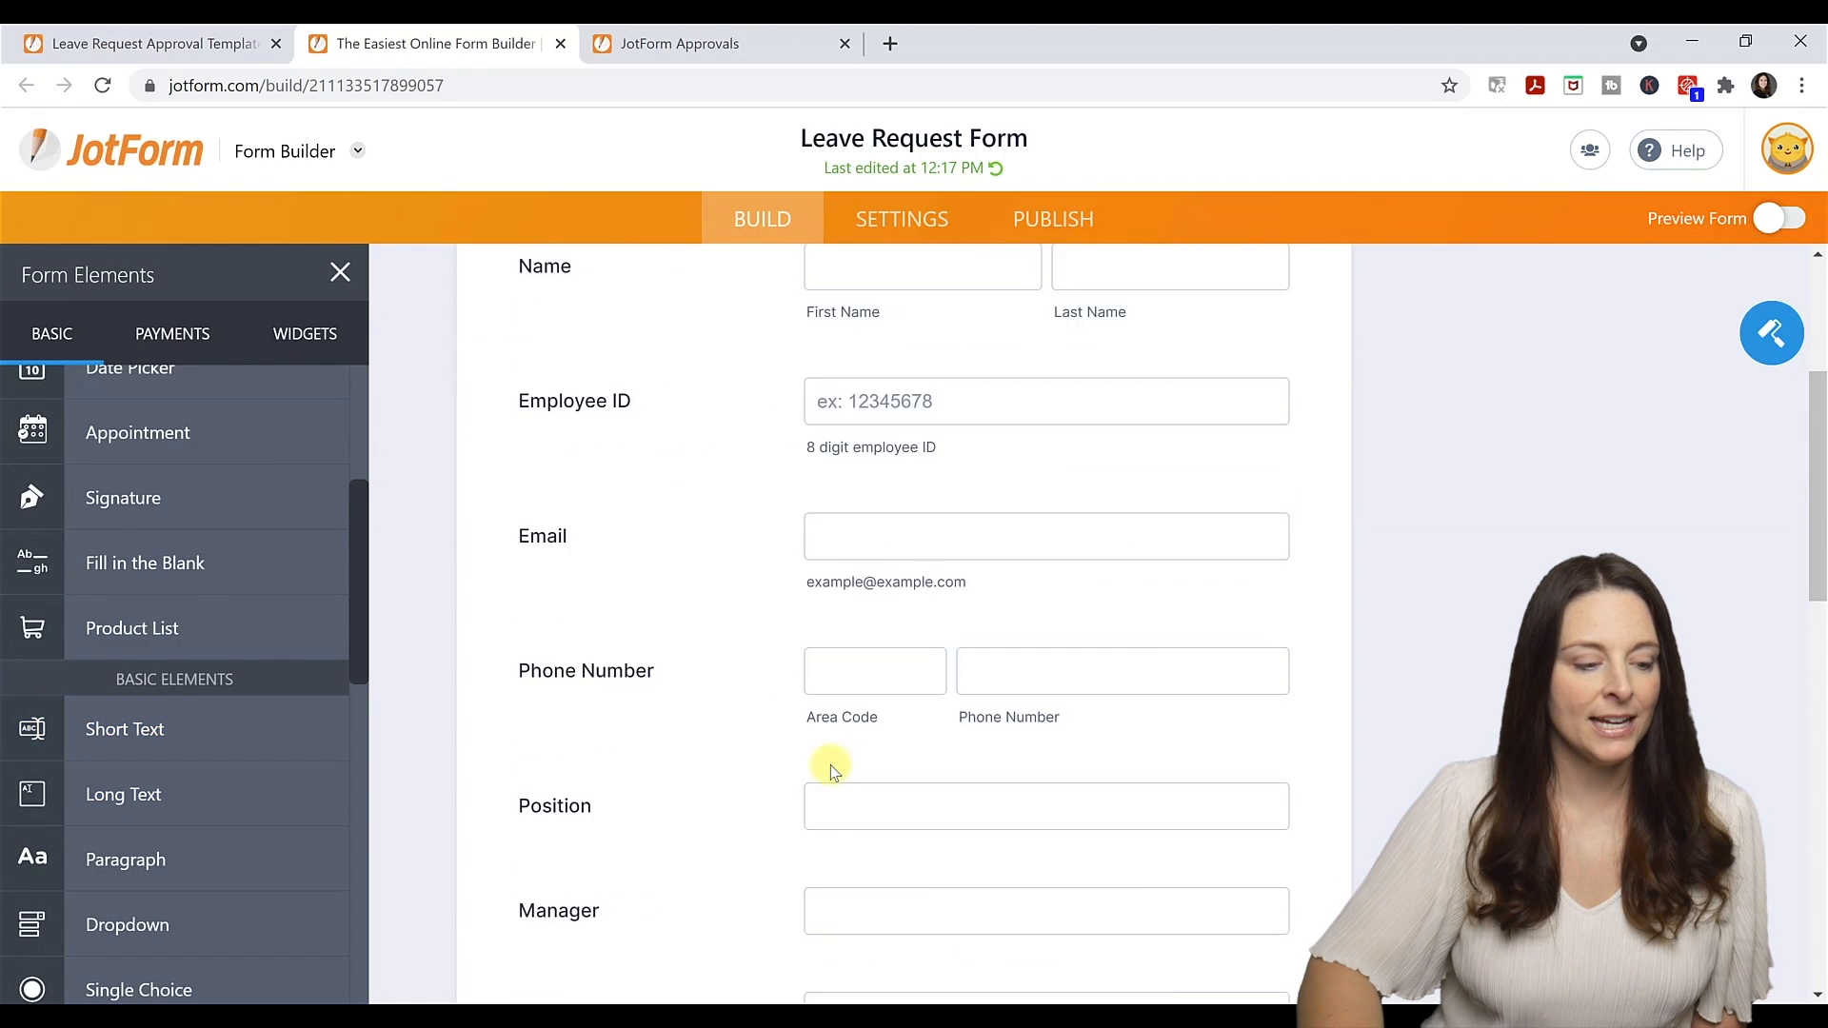
pyautogui.scroll(-3, 830, 771)
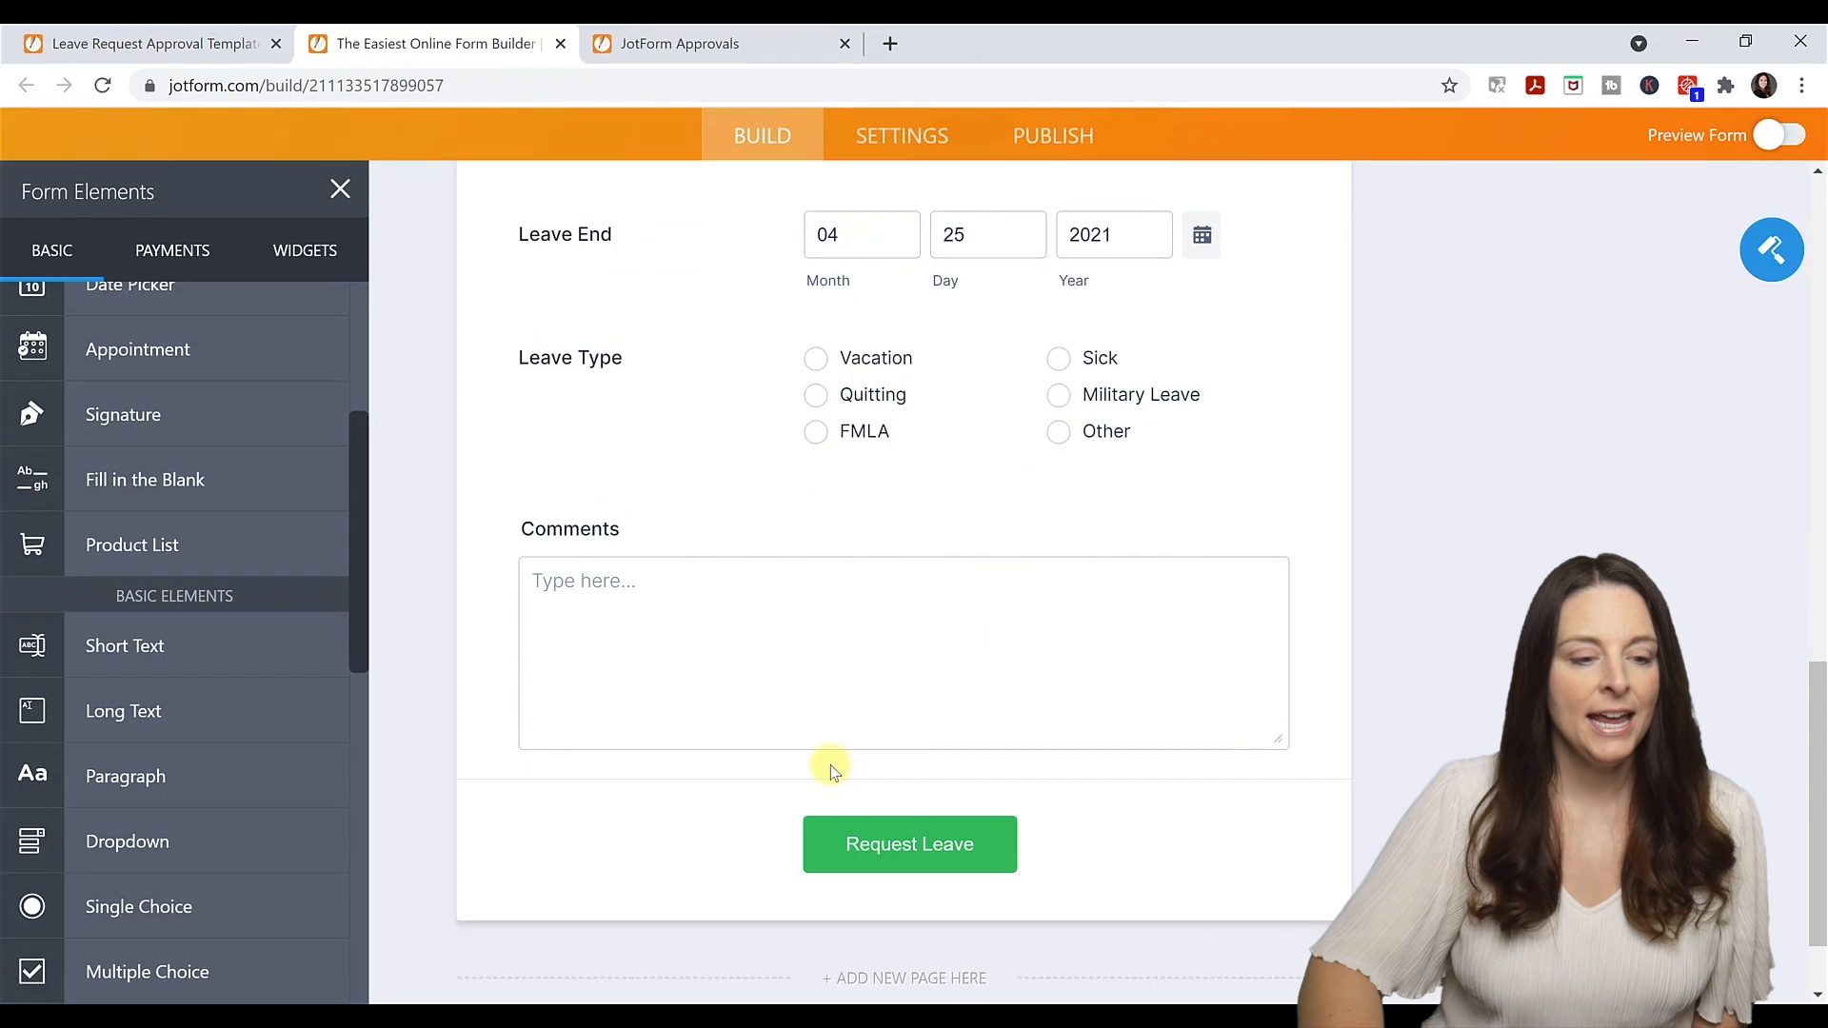
# Add a 'Personal Leave' option to the Leave Type question and return to the approval flow.
pyautogui.click(992, 398)
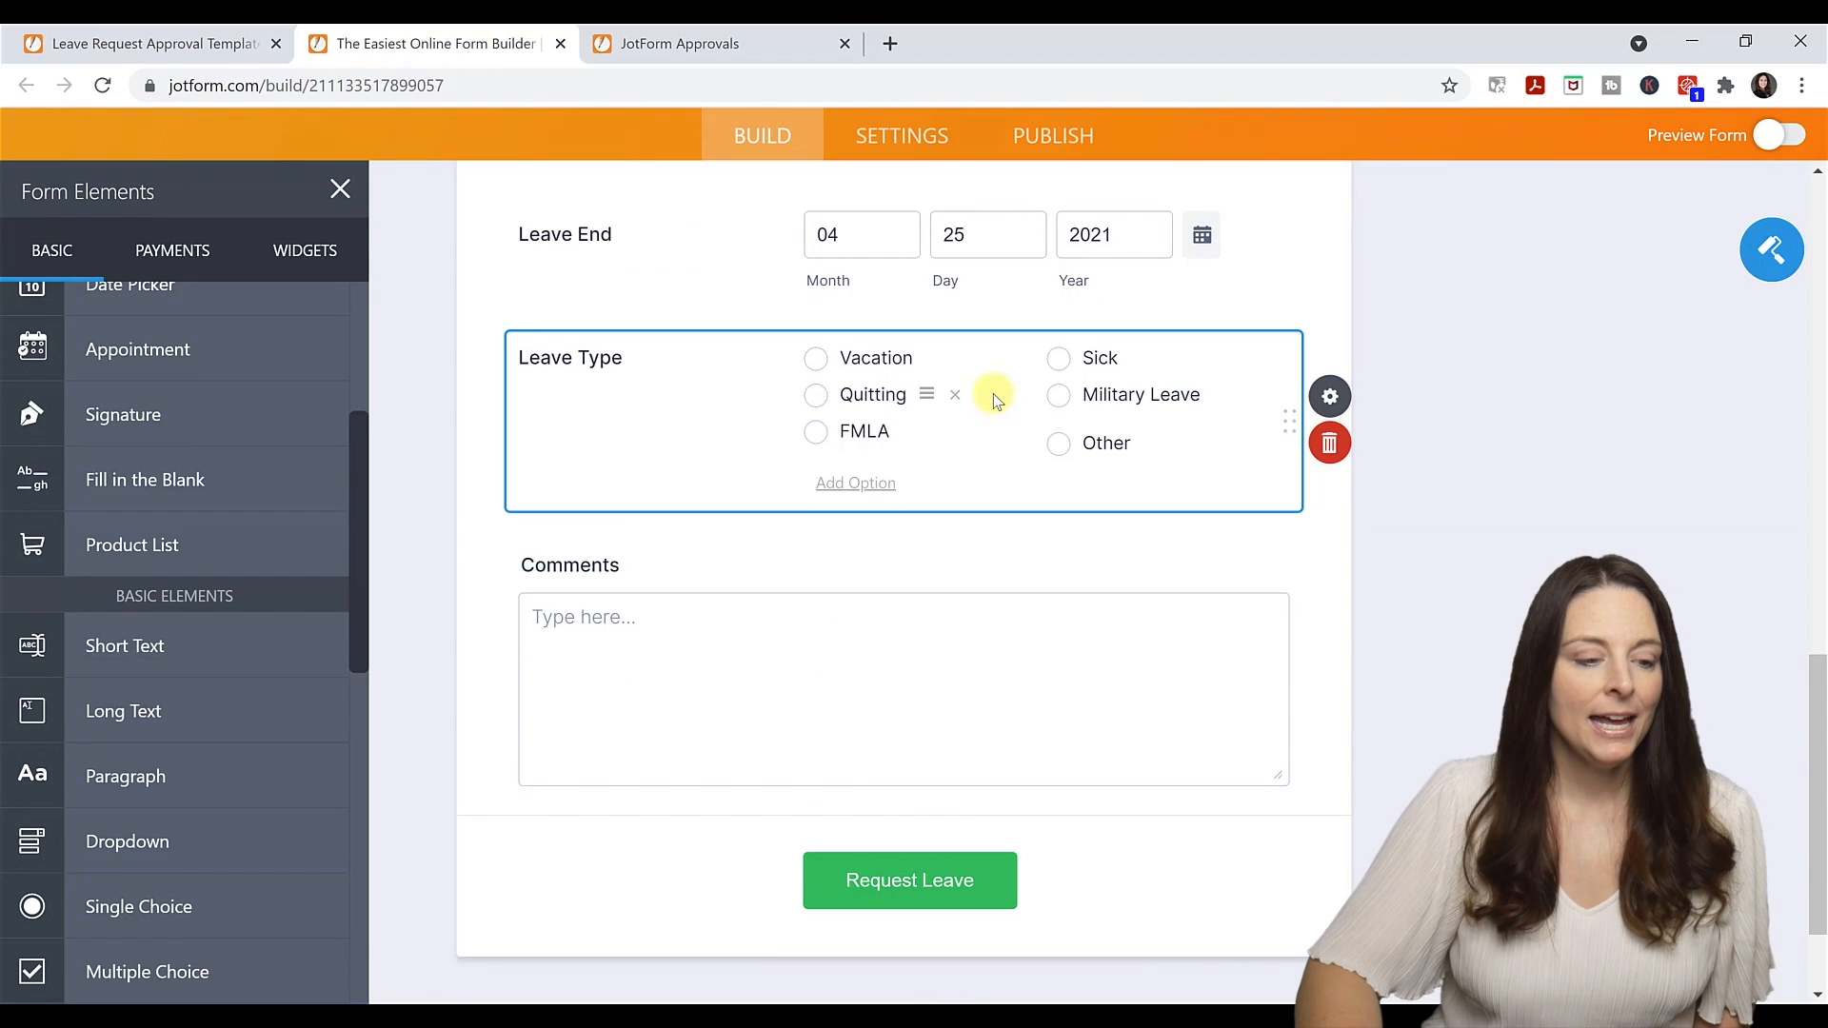
pyautogui.click(855, 483)
pyautogui.write('Personal Lea')
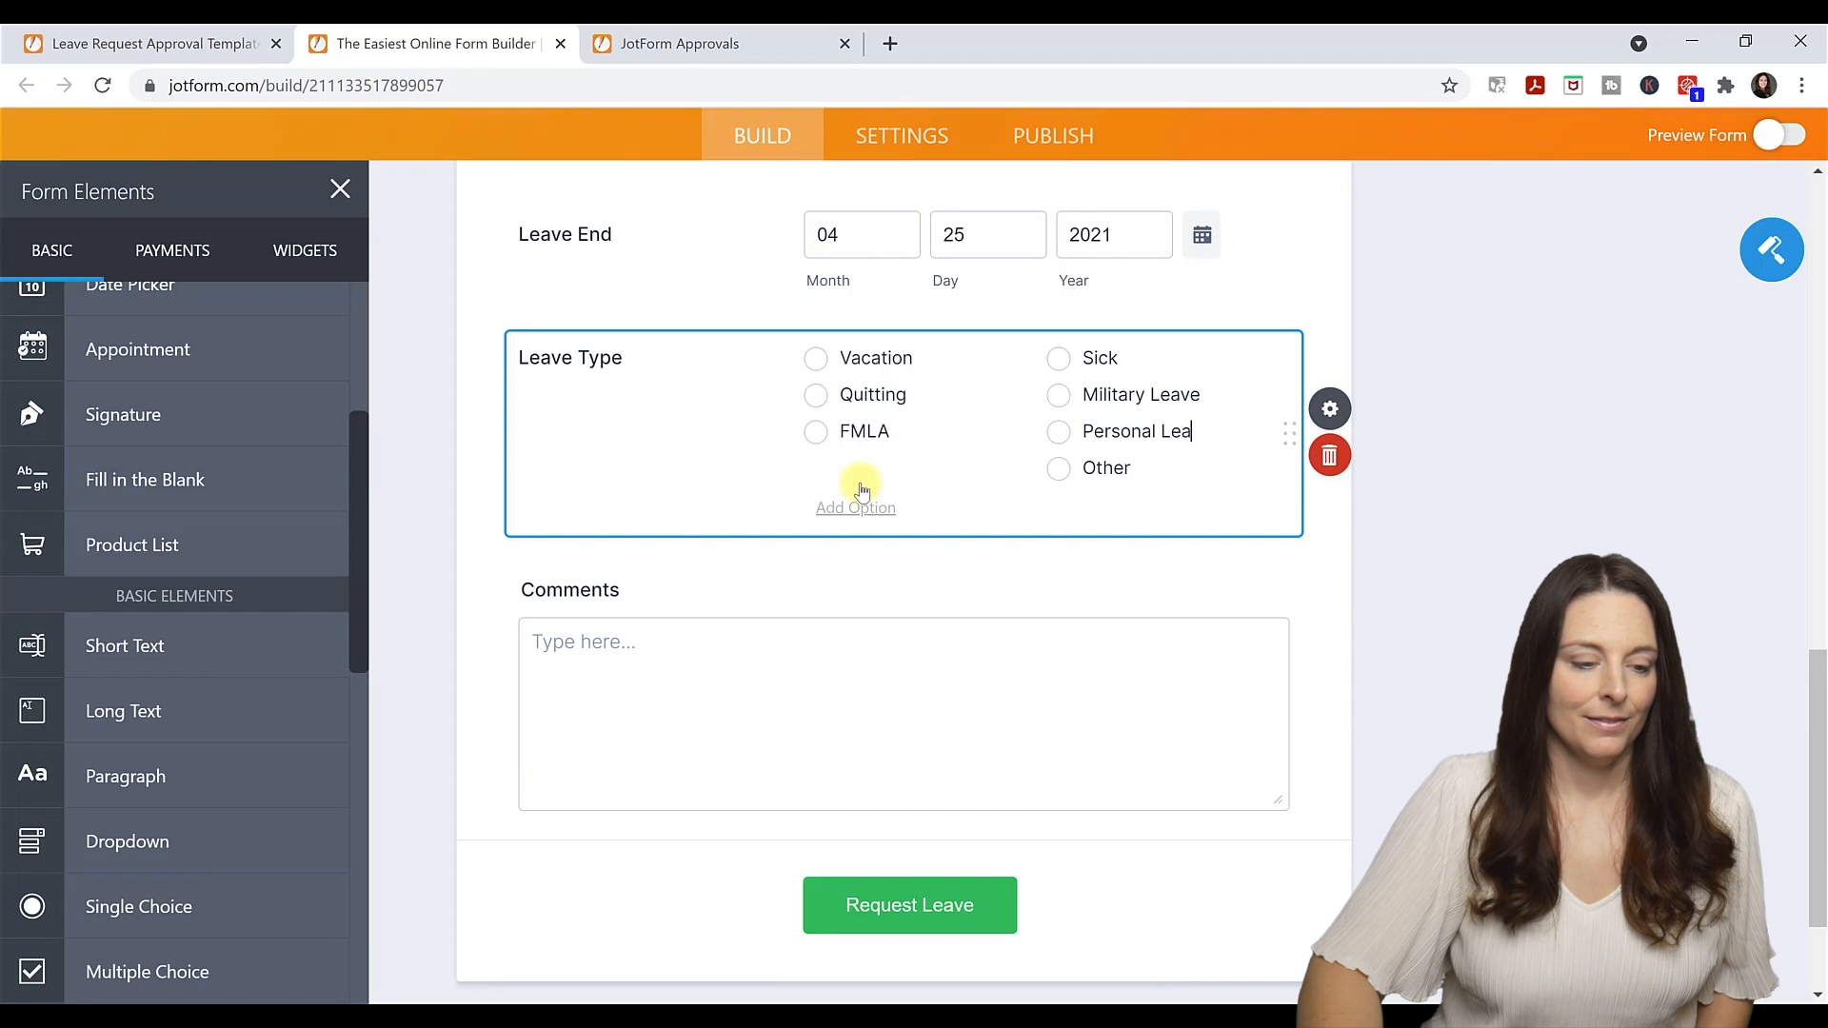
pyautogui.write('ve')
pyautogui.click(997, 596)
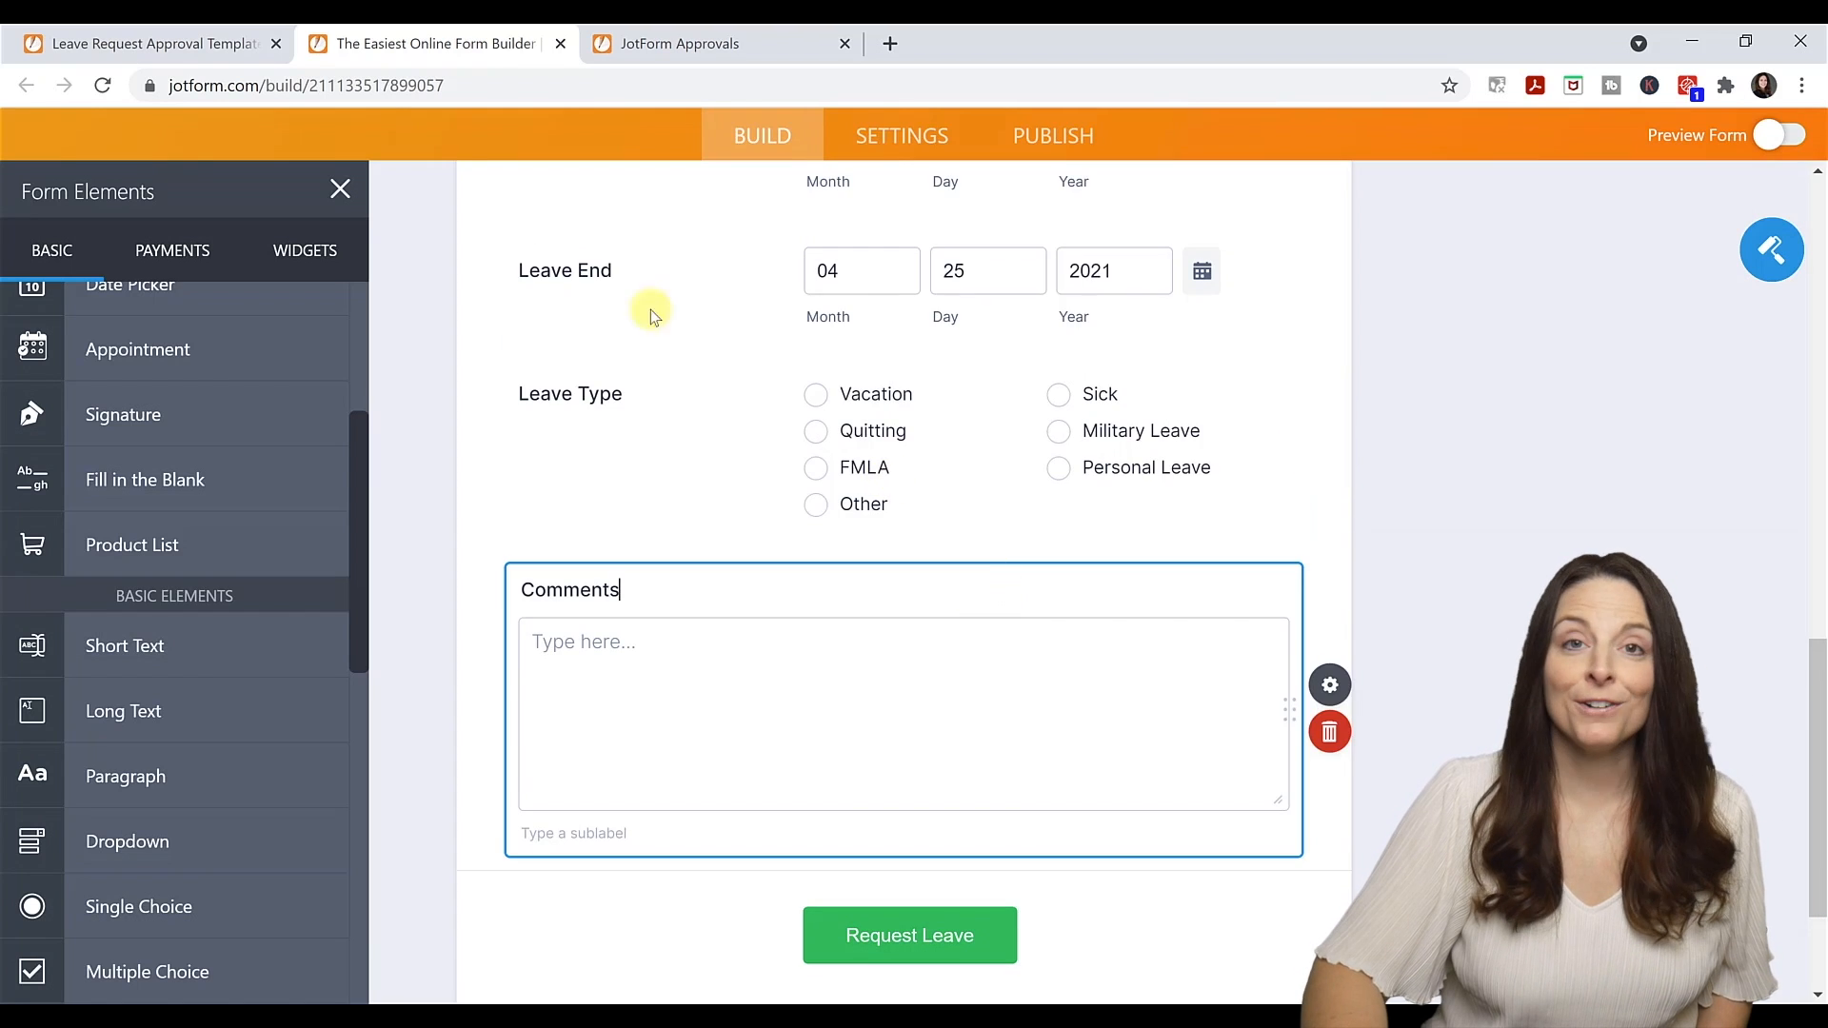
pyautogui.click(161, 48)
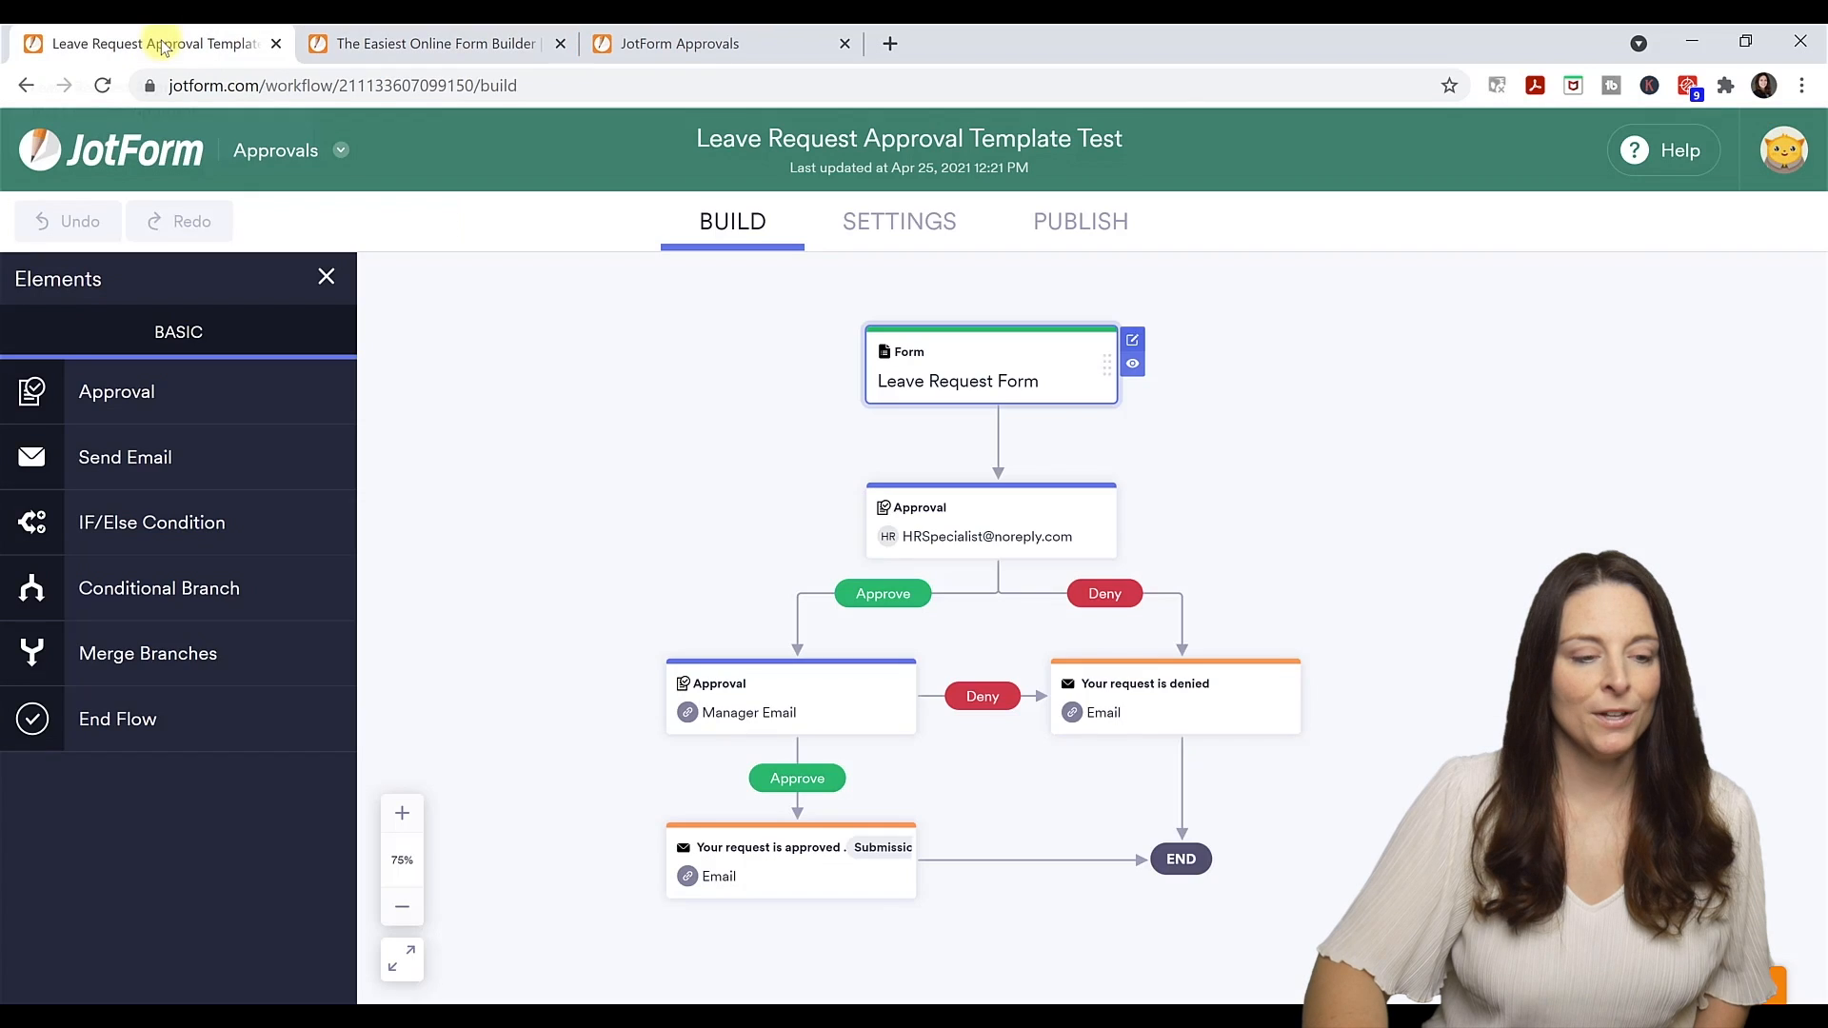
pyautogui.click(1136, 372)
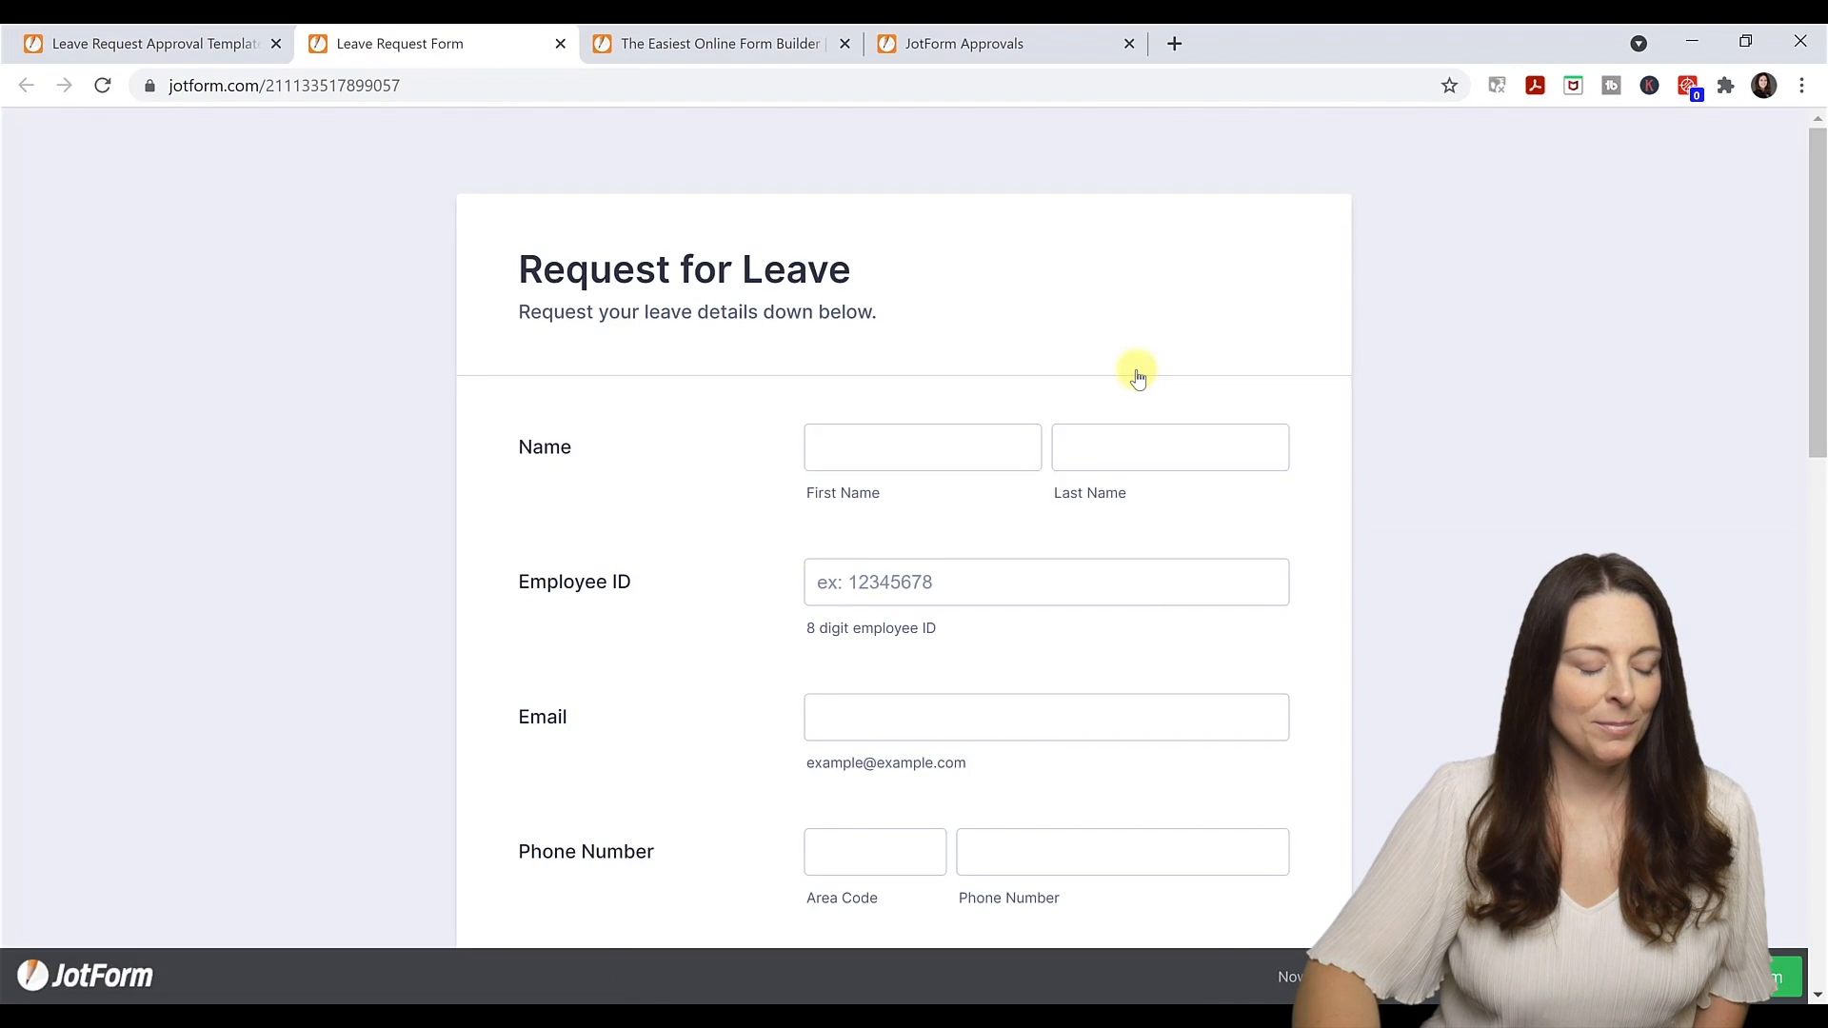
pyautogui.click(1034, 591)
pyautogui.scroll(-7, 1036, 592)
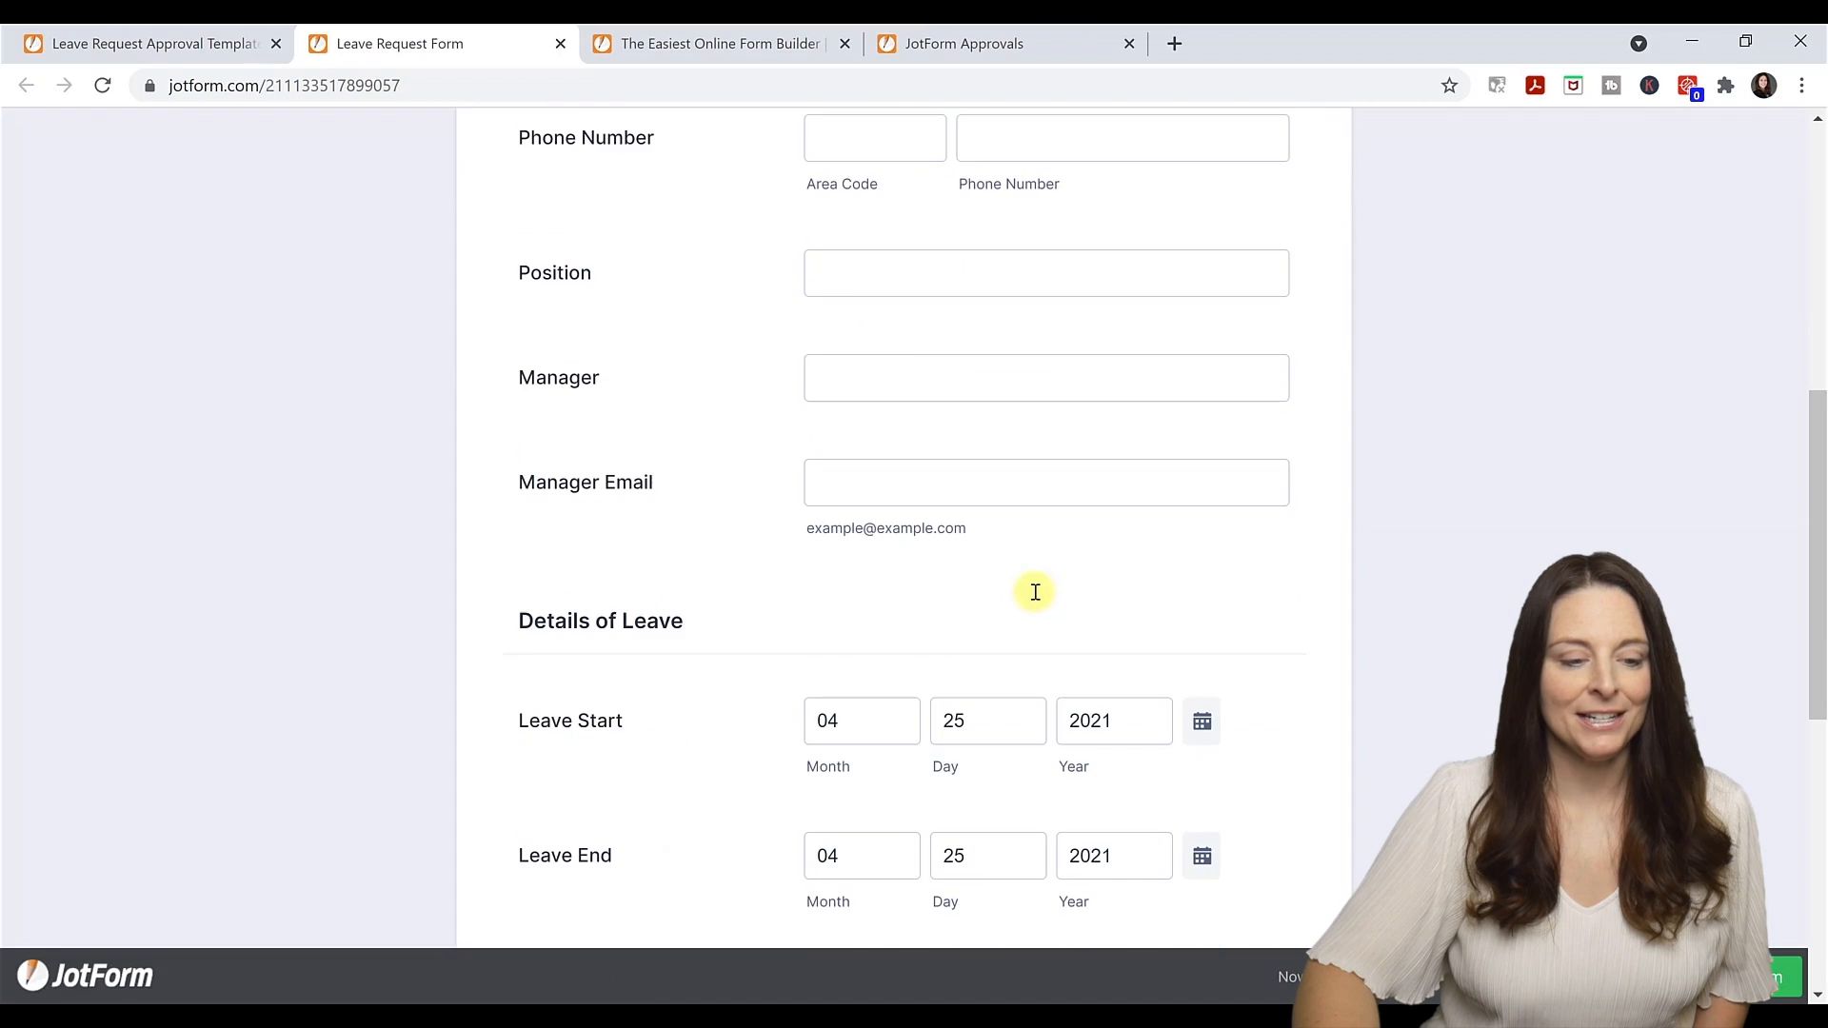
pyautogui.scroll(-5, 1036, 592)
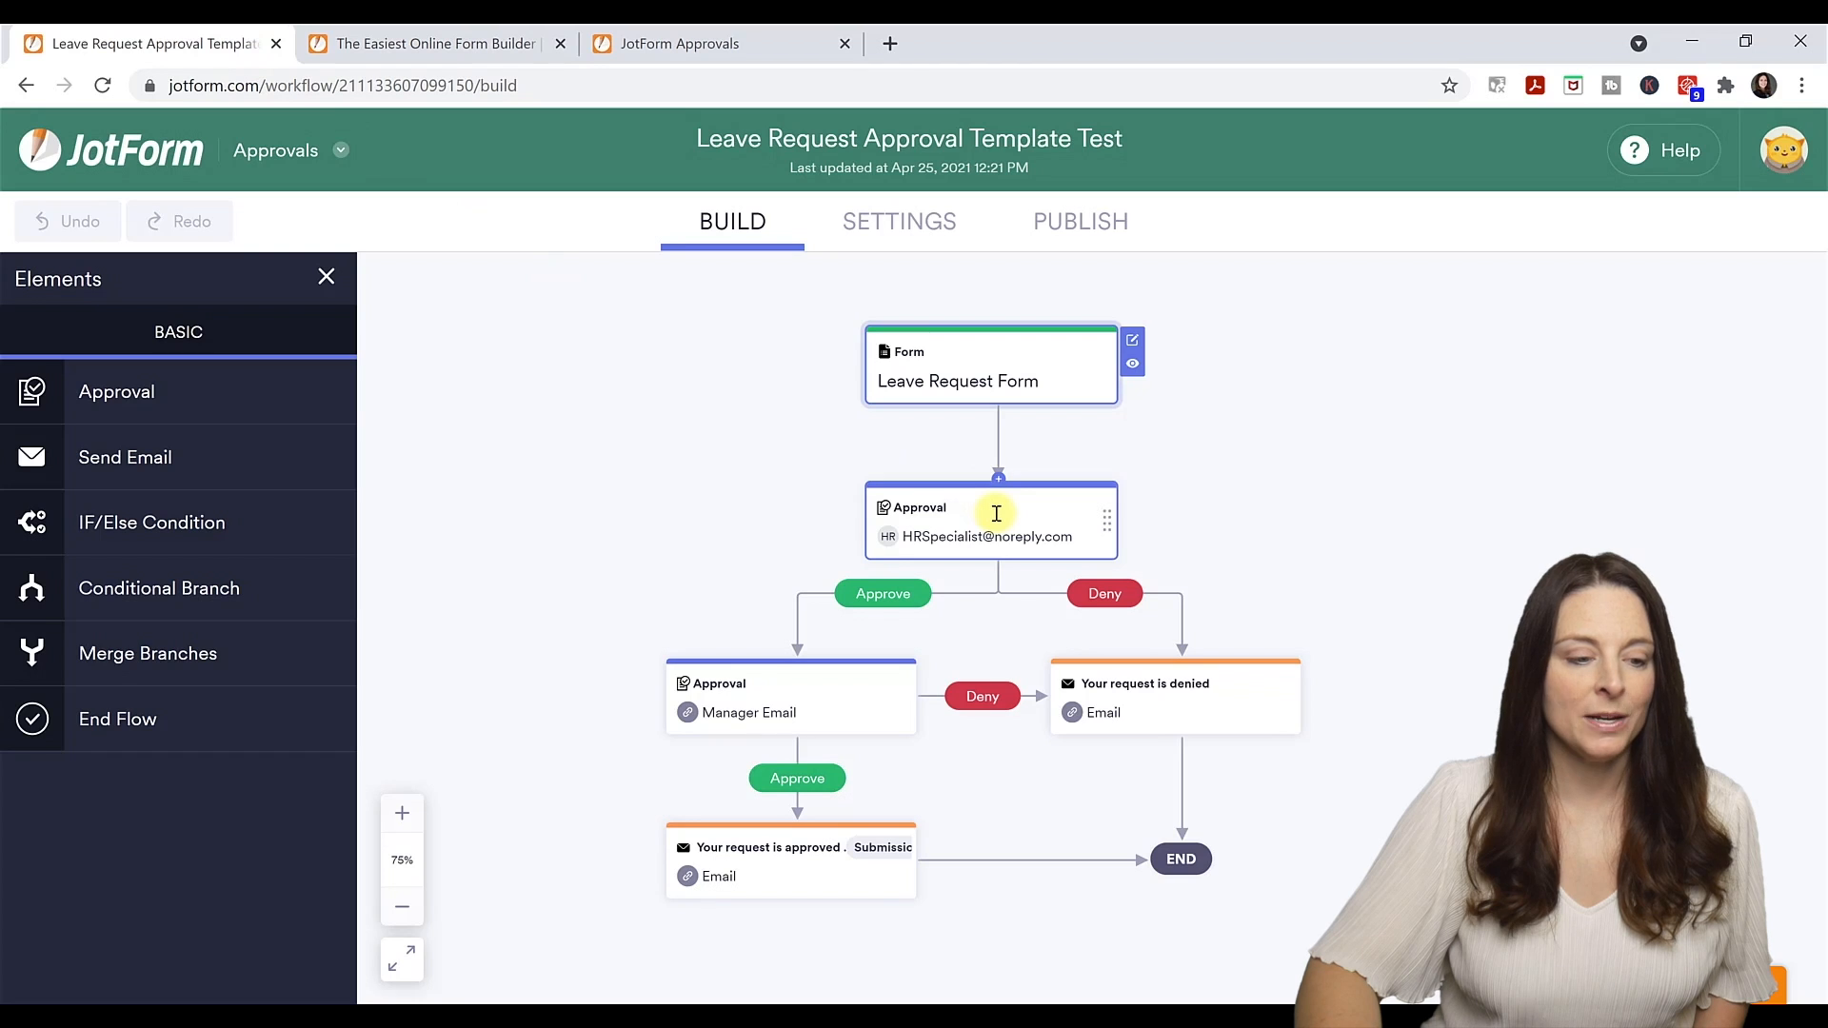
# Rename the first approval step's Deny outcome to 'Reject'.
pyautogui.click(997, 514)
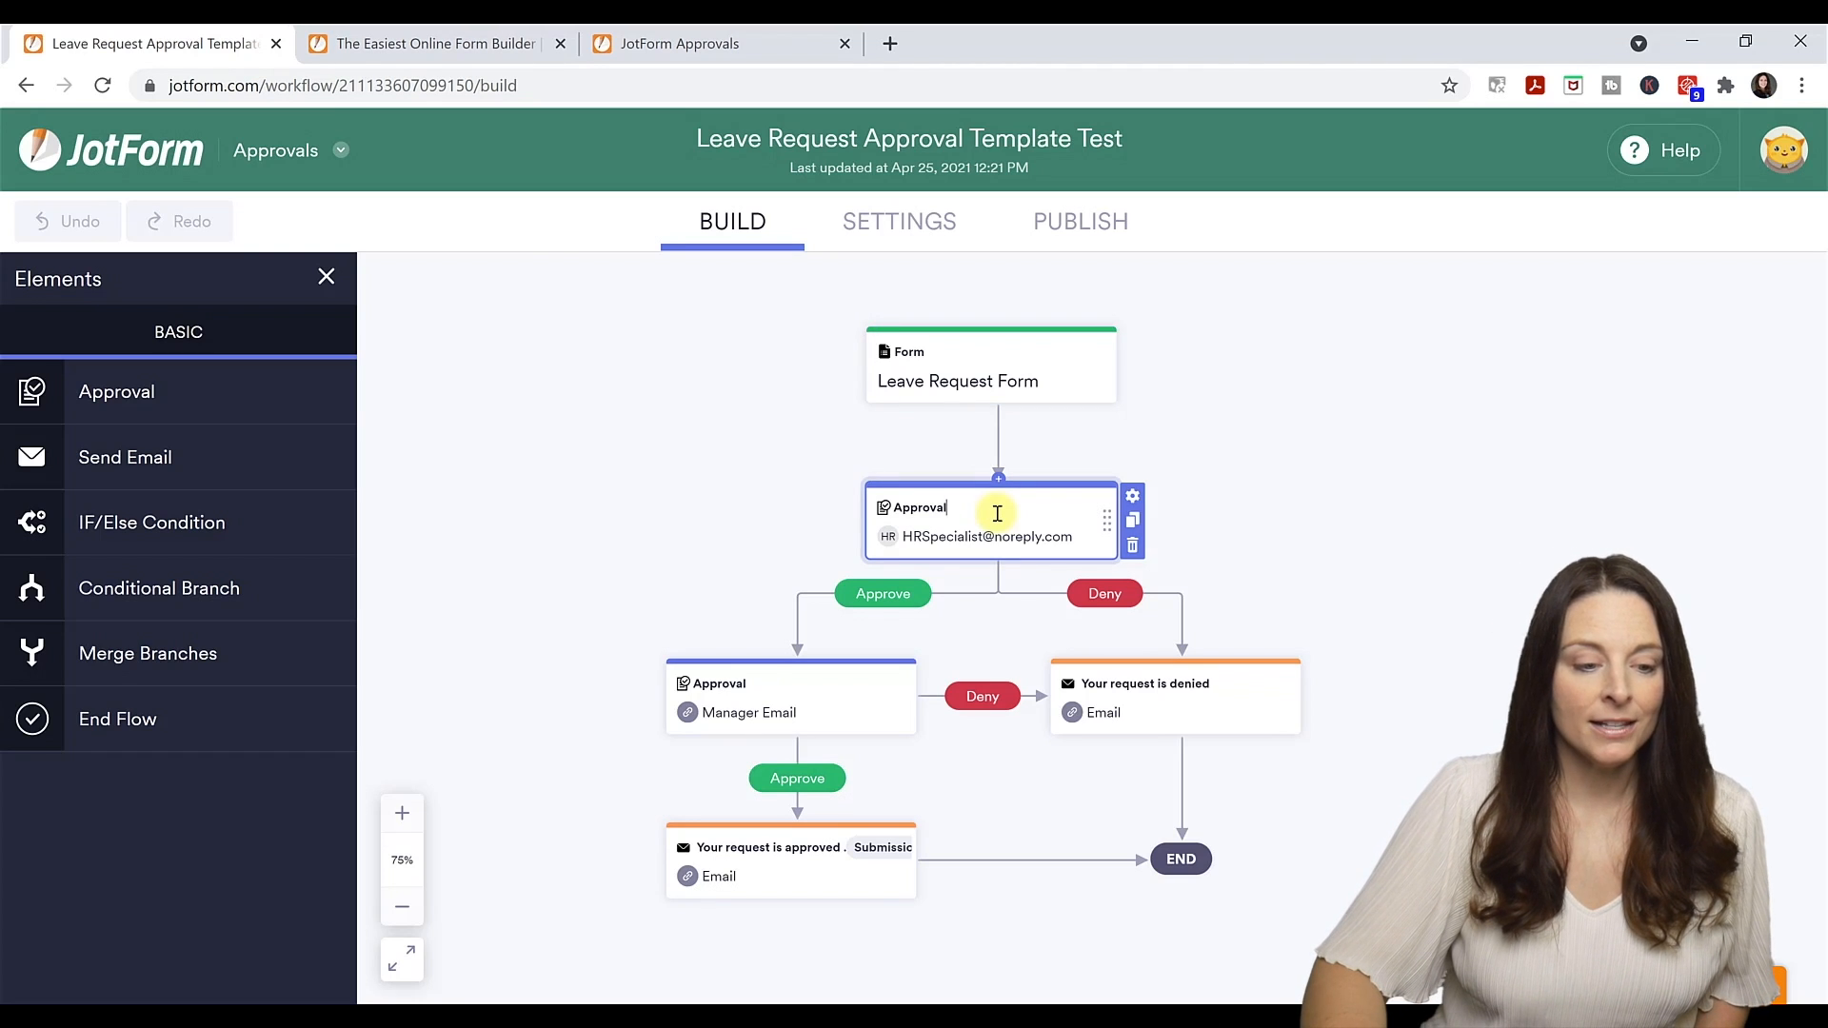
pyautogui.click(1132, 497)
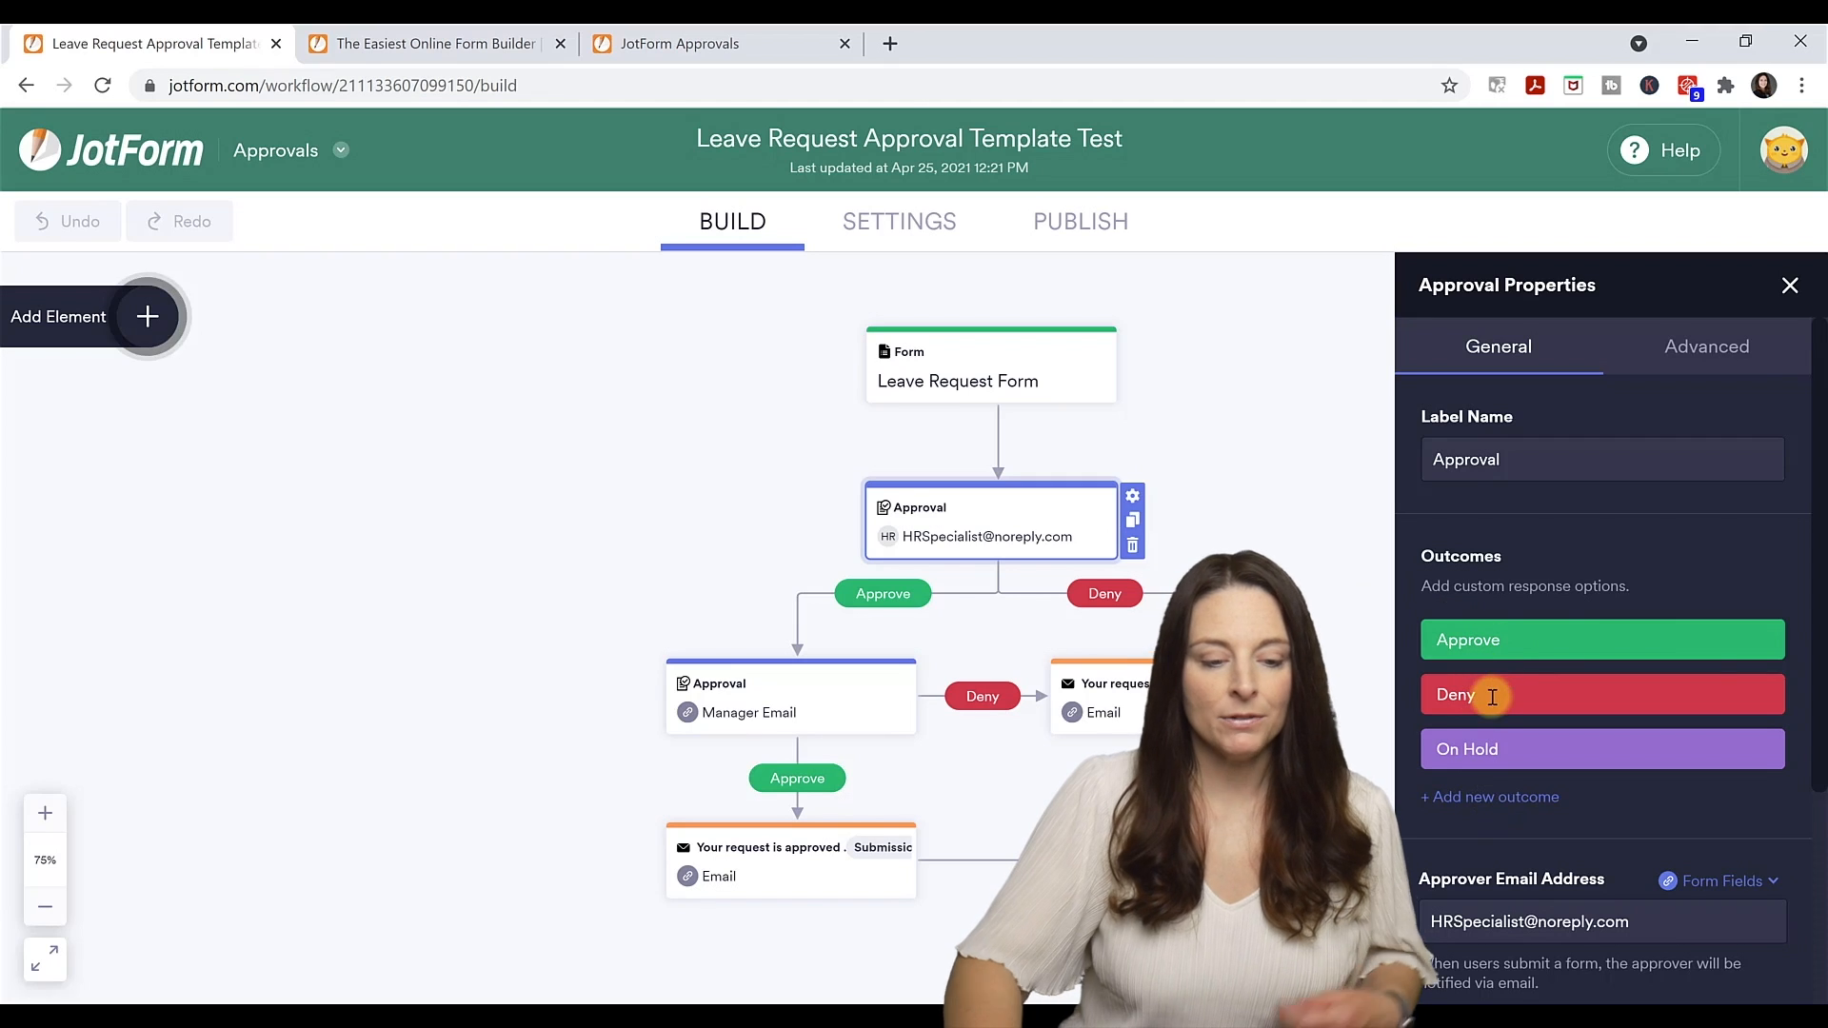
pyautogui.moveTo(1437, 694); pyautogui.dragTo(1494, 738)
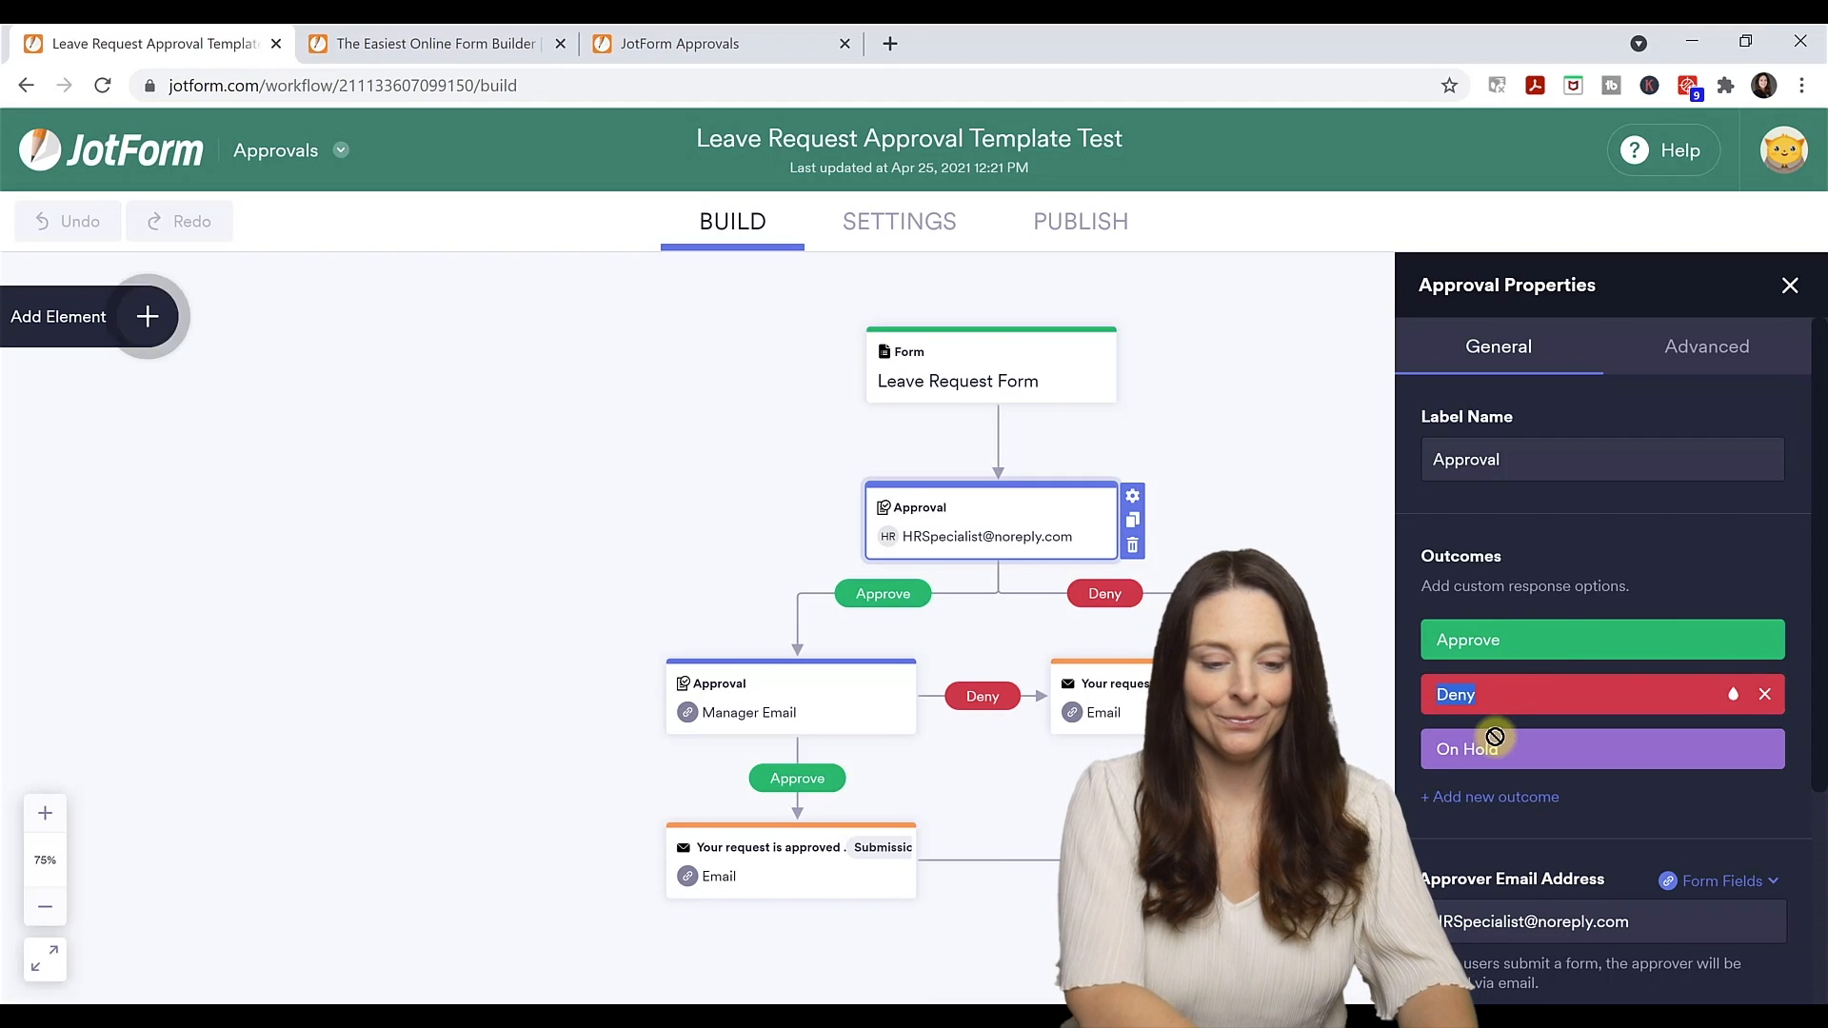
pyautogui.write('Reject')
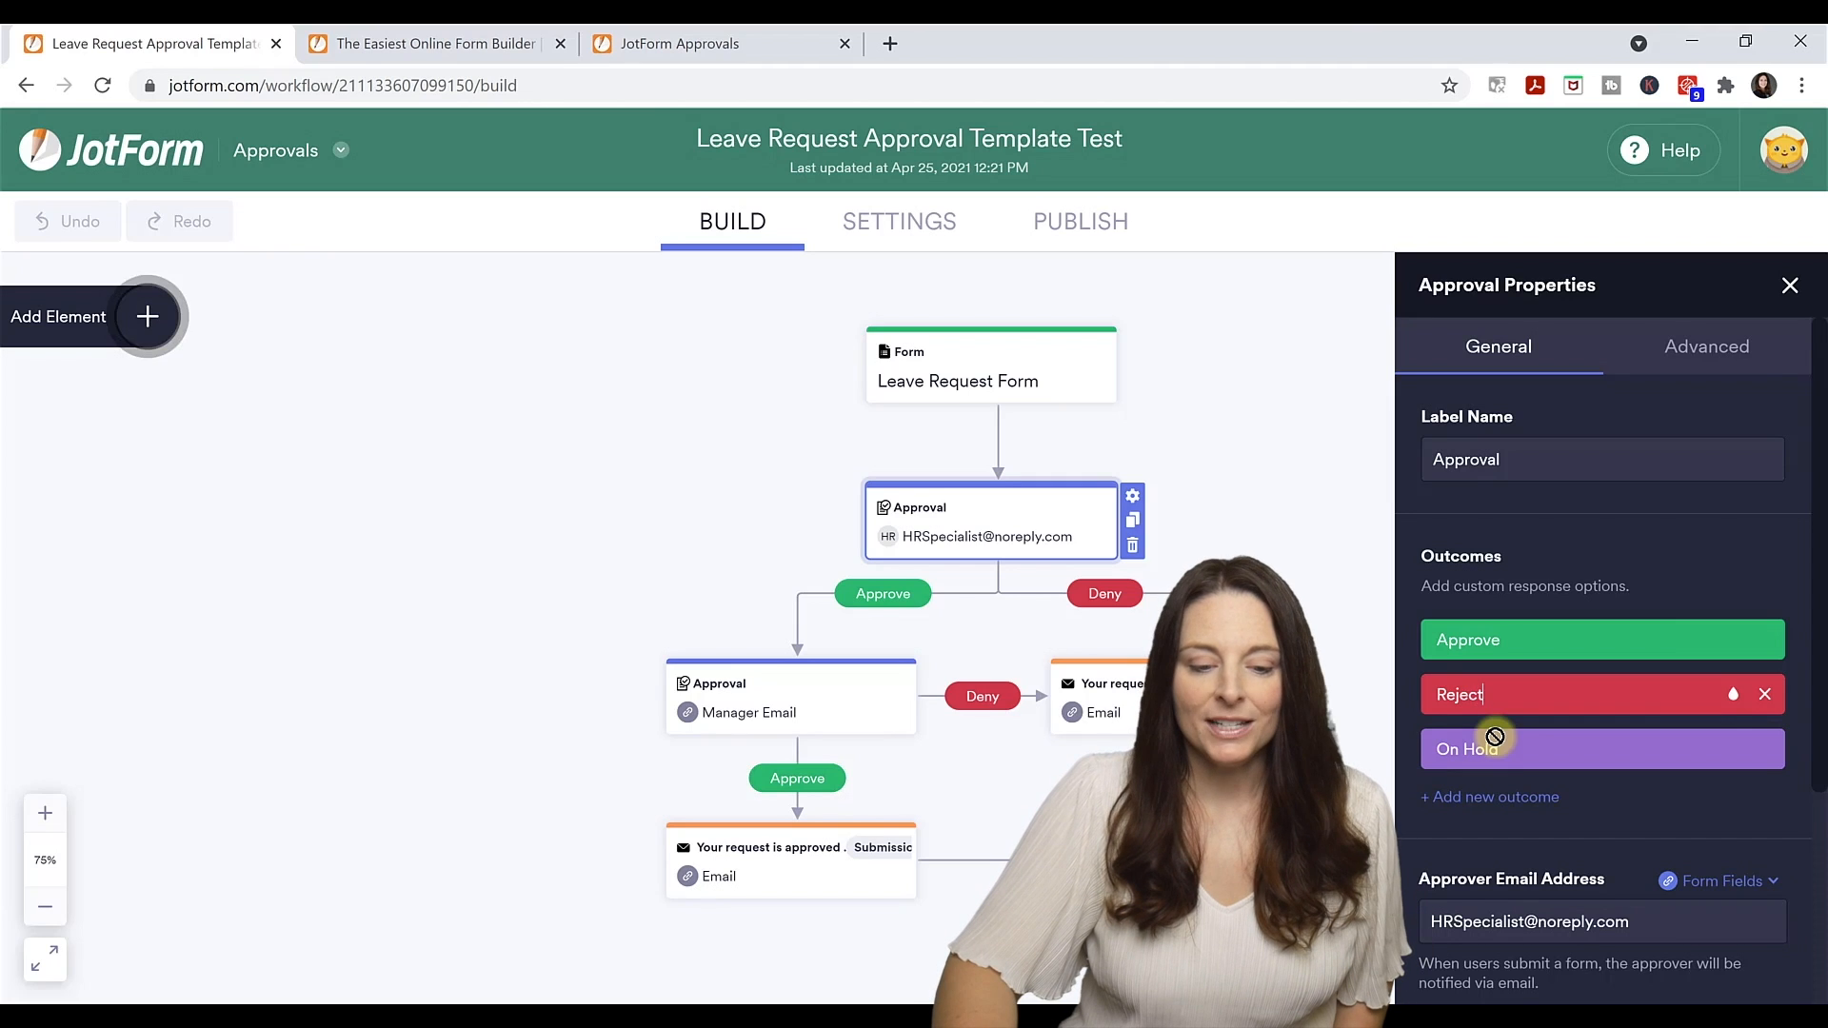
# Replace the first approval's approver e-mail with a suggested user's address.
pyautogui.scroll(-1, 1580, 892)
pyautogui.moveTo(1632, 803); pyautogui.dragTo(1463, 803)
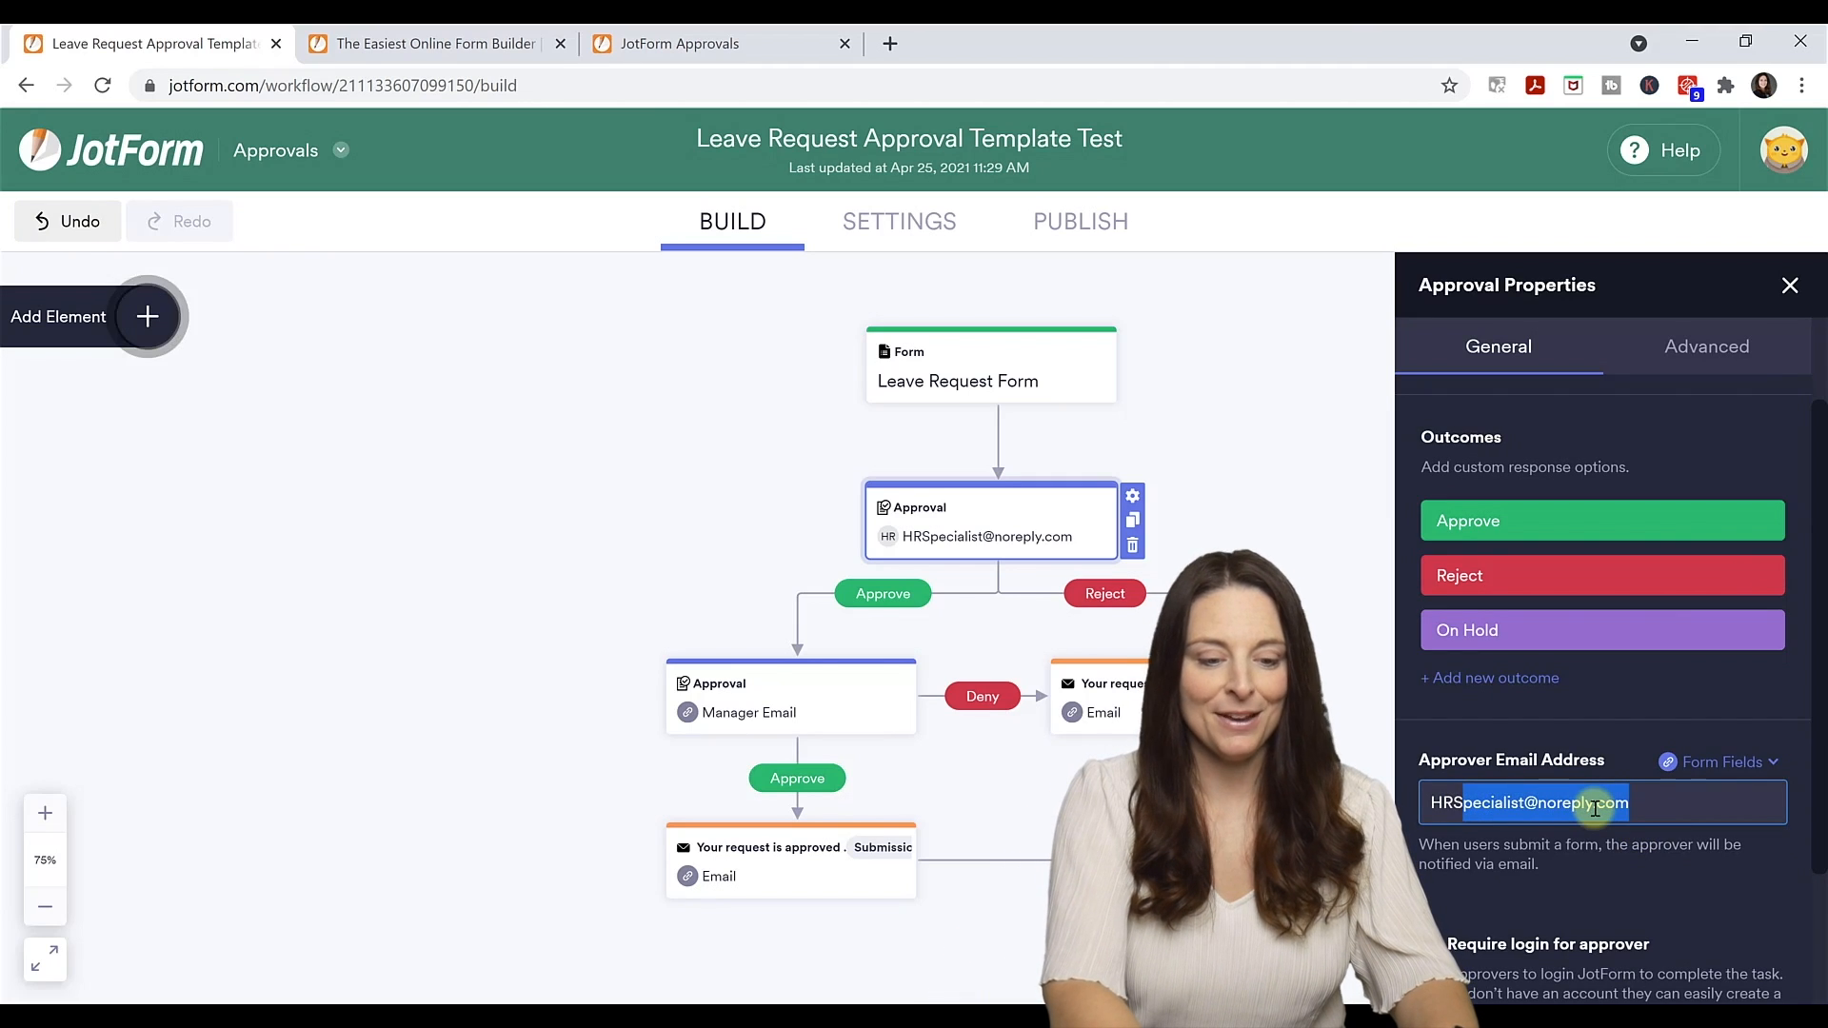
pyautogui.hotkey('ctrl', 'a')
pyautogui.write('s')
pyautogui.click(1615, 874)
pyautogui.click(1789, 285)
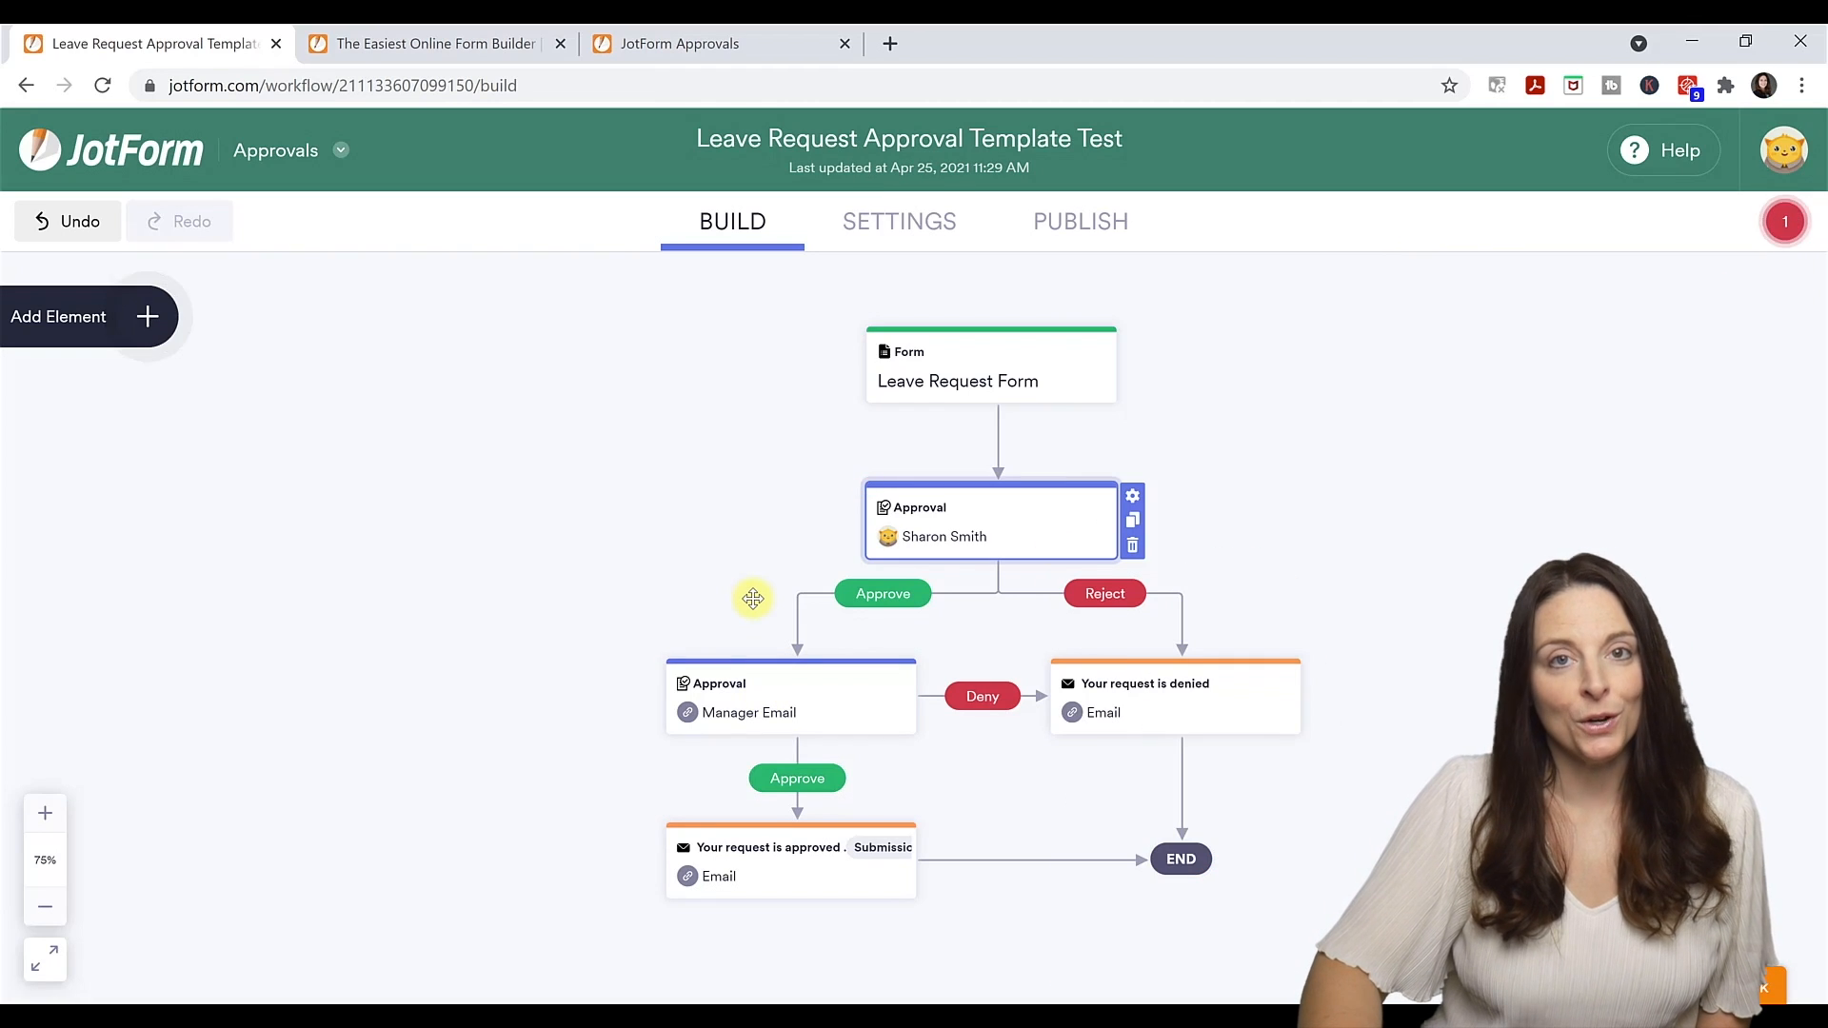
# Change the approved email's body sentence to 'Your request is approved' and save the email.
pyautogui.click(799, 869)
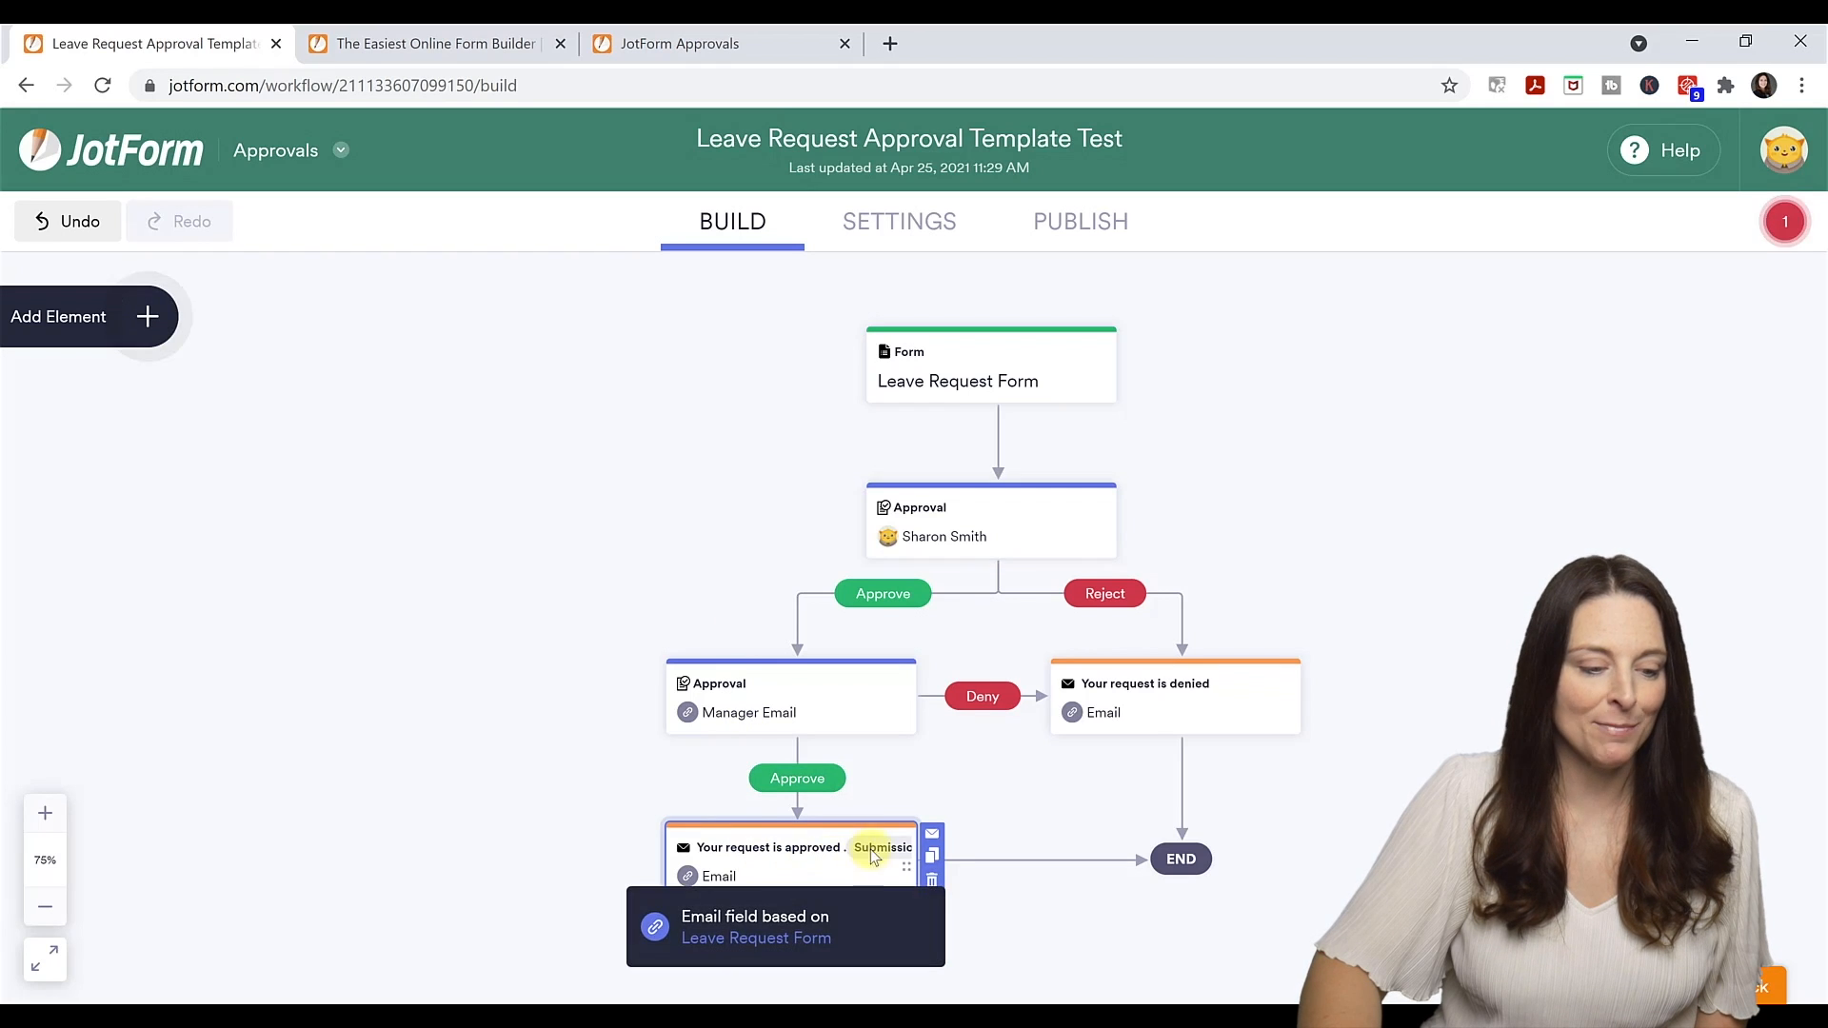
pyautogui.click(932, 838)
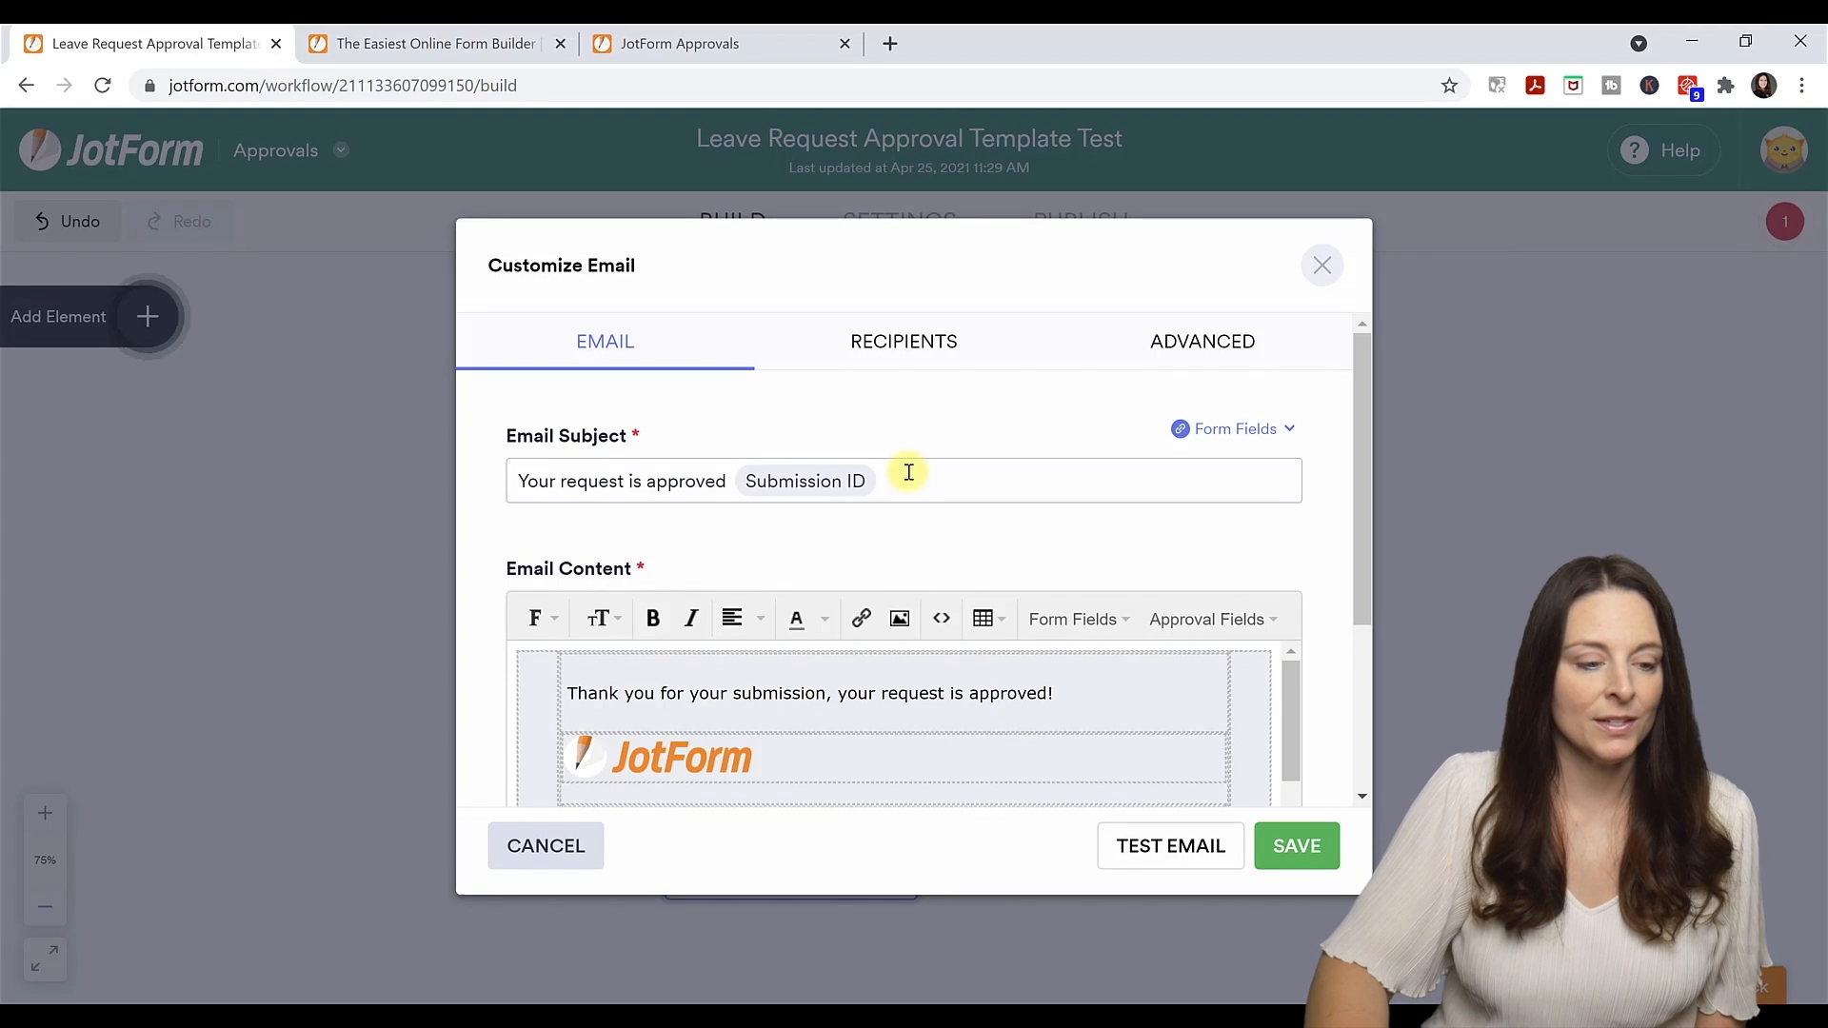
pyautogui.click(906, 481)
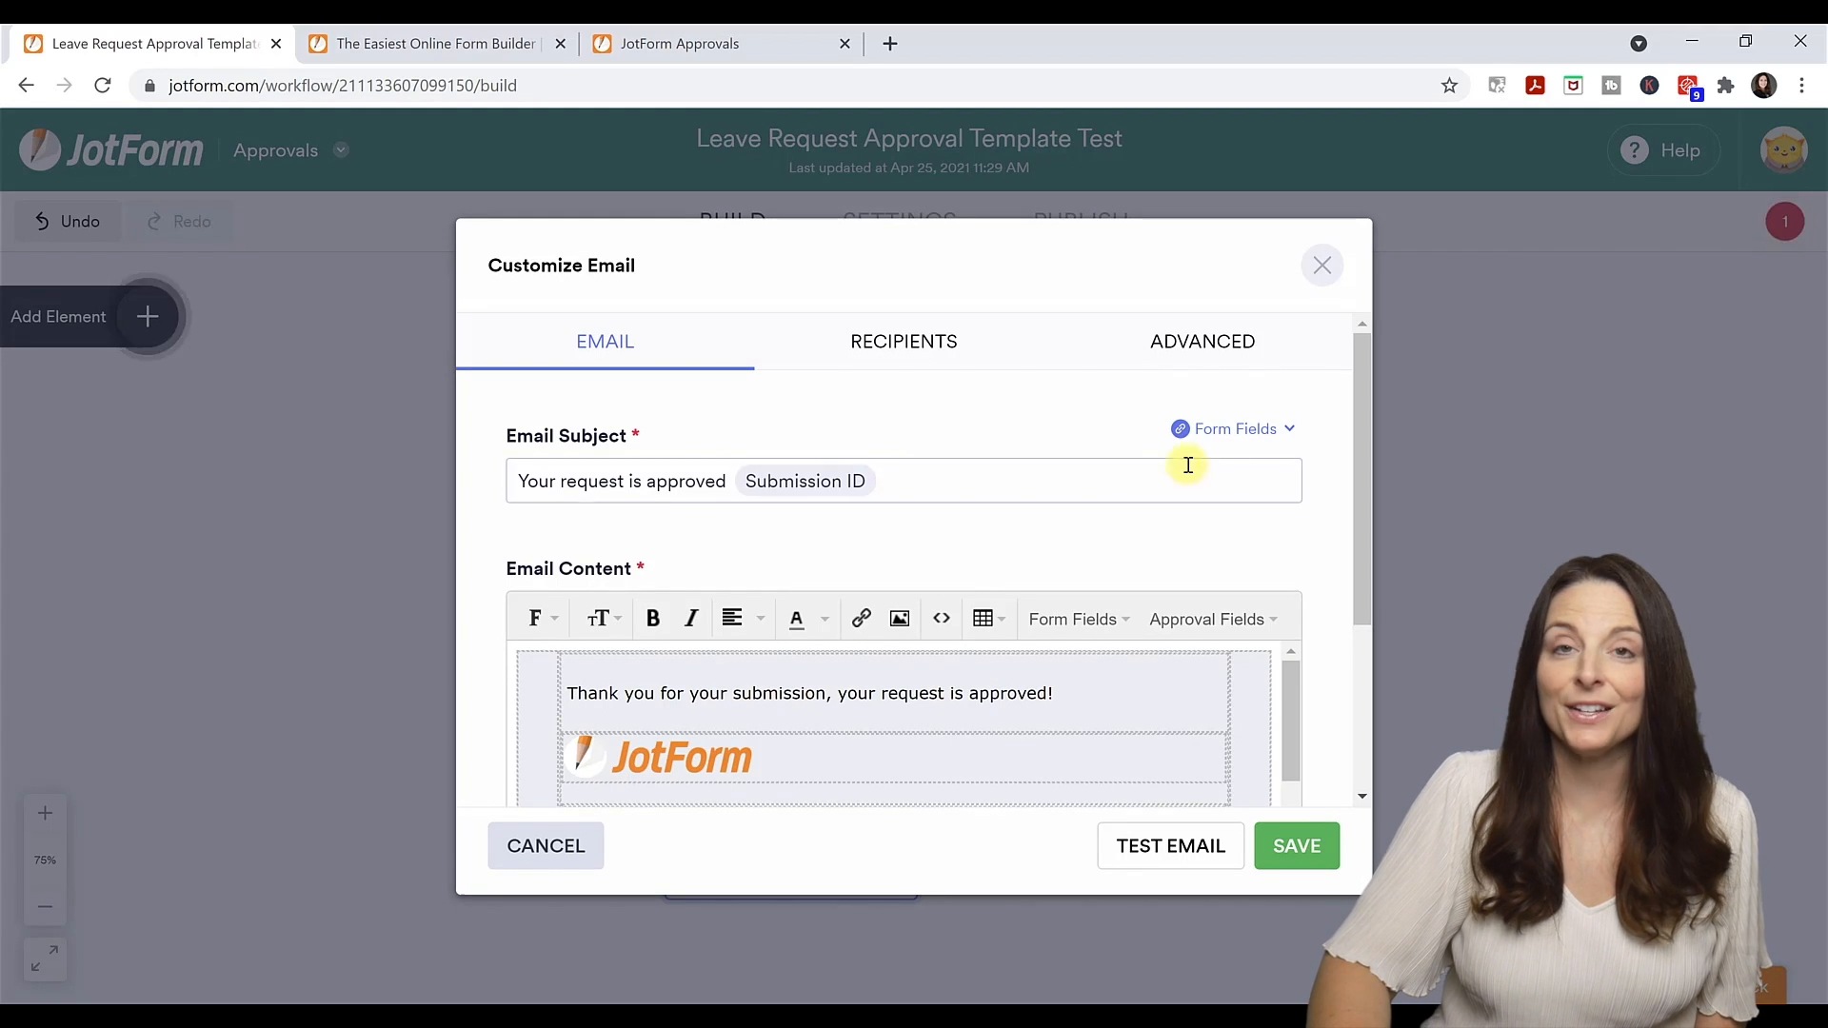
pyautogui.click(1236, 431)
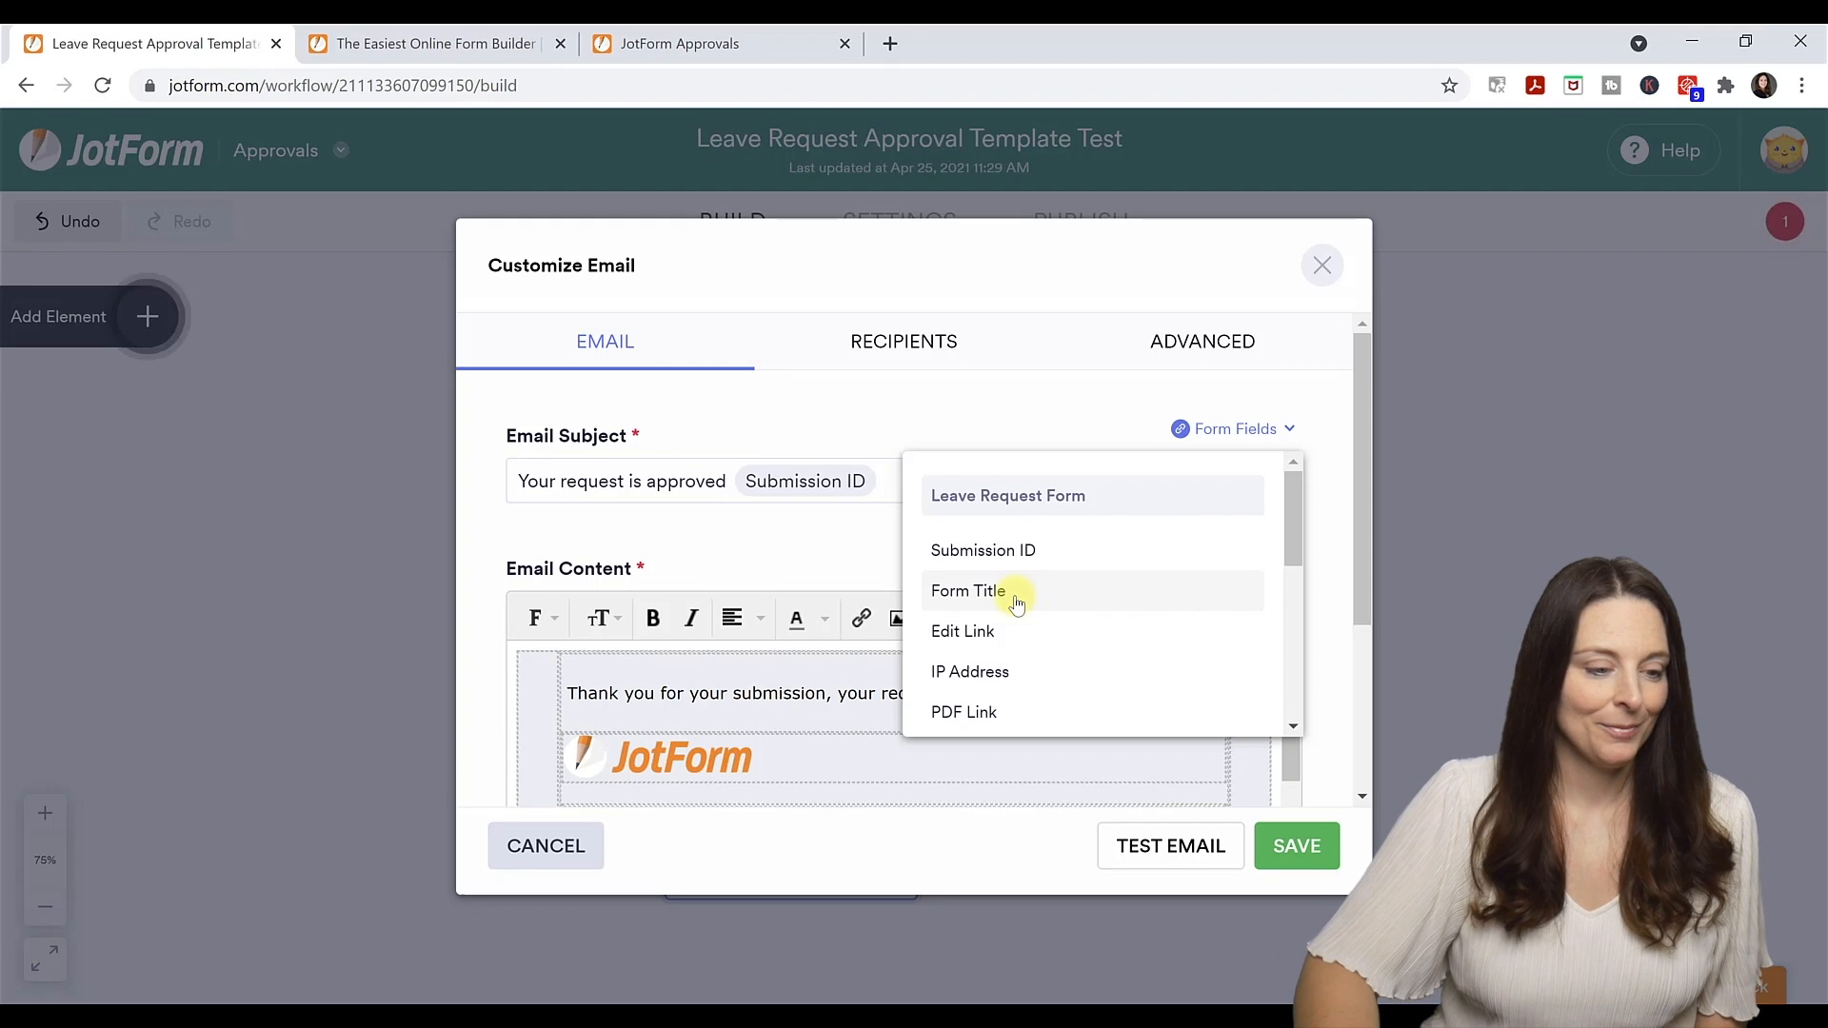
pyautogui.click(752, 673)
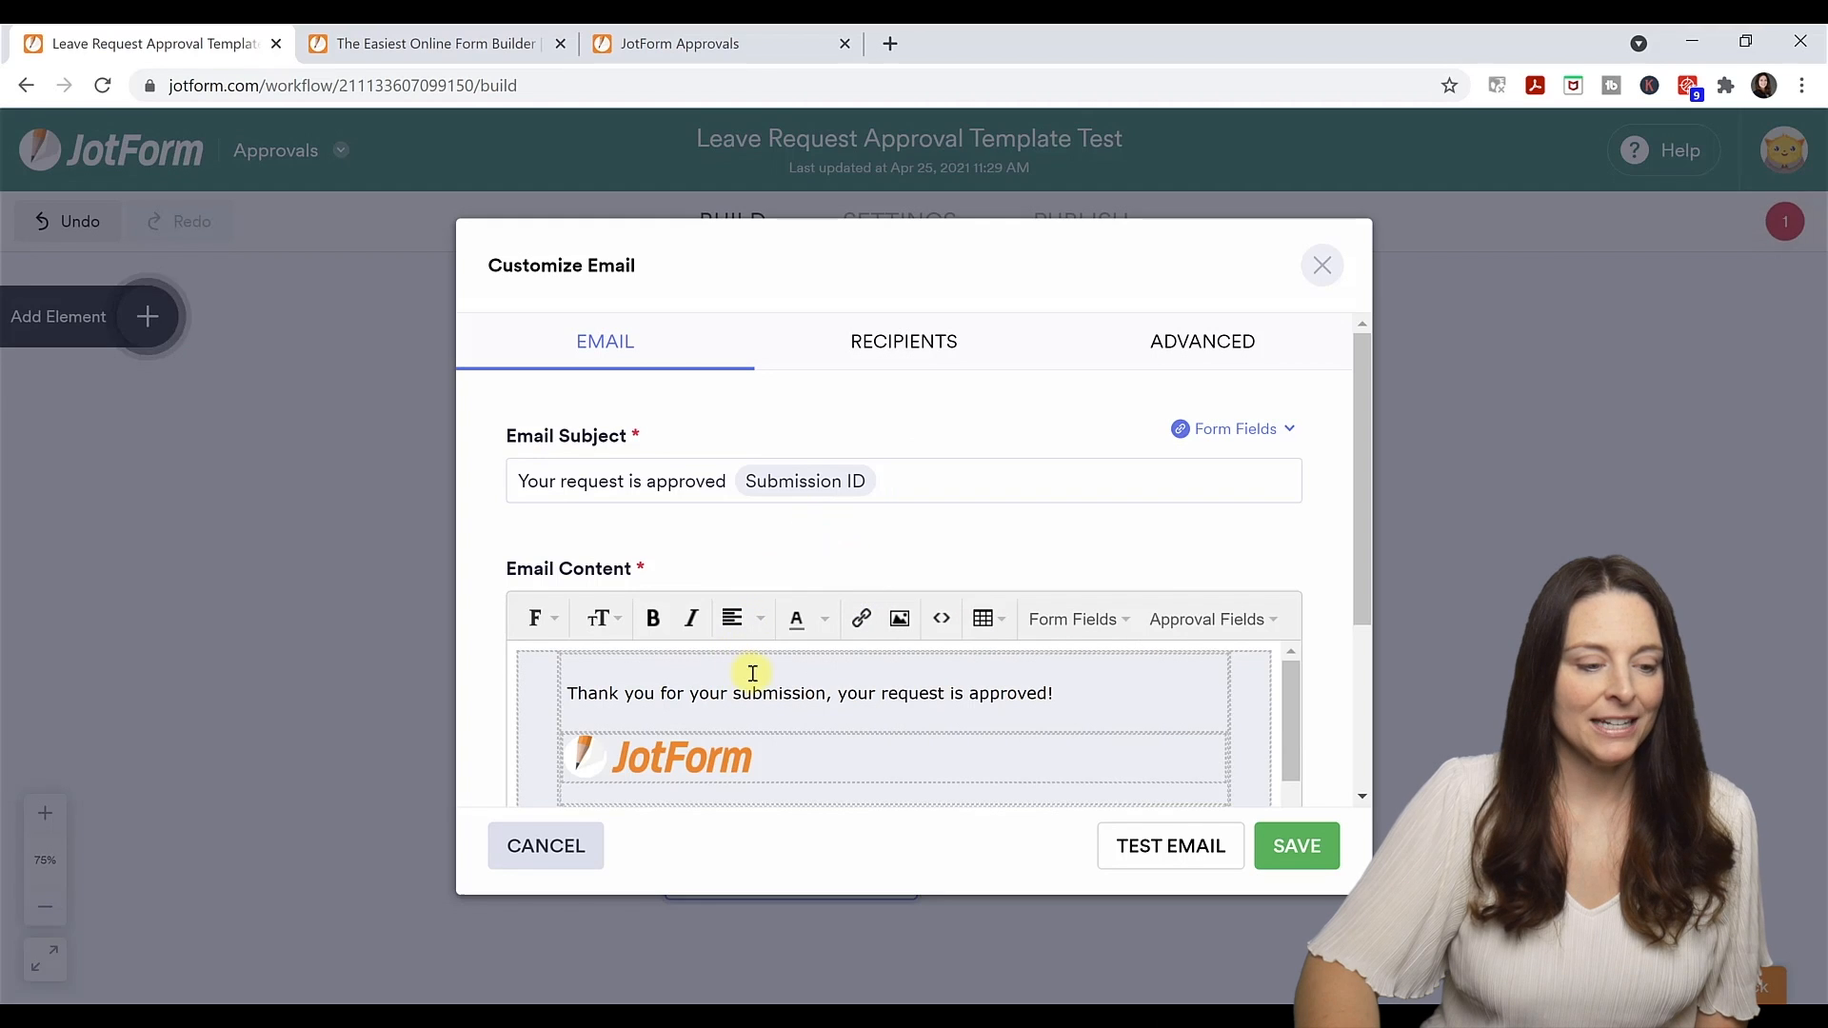
pyautogui.click(767, 694)
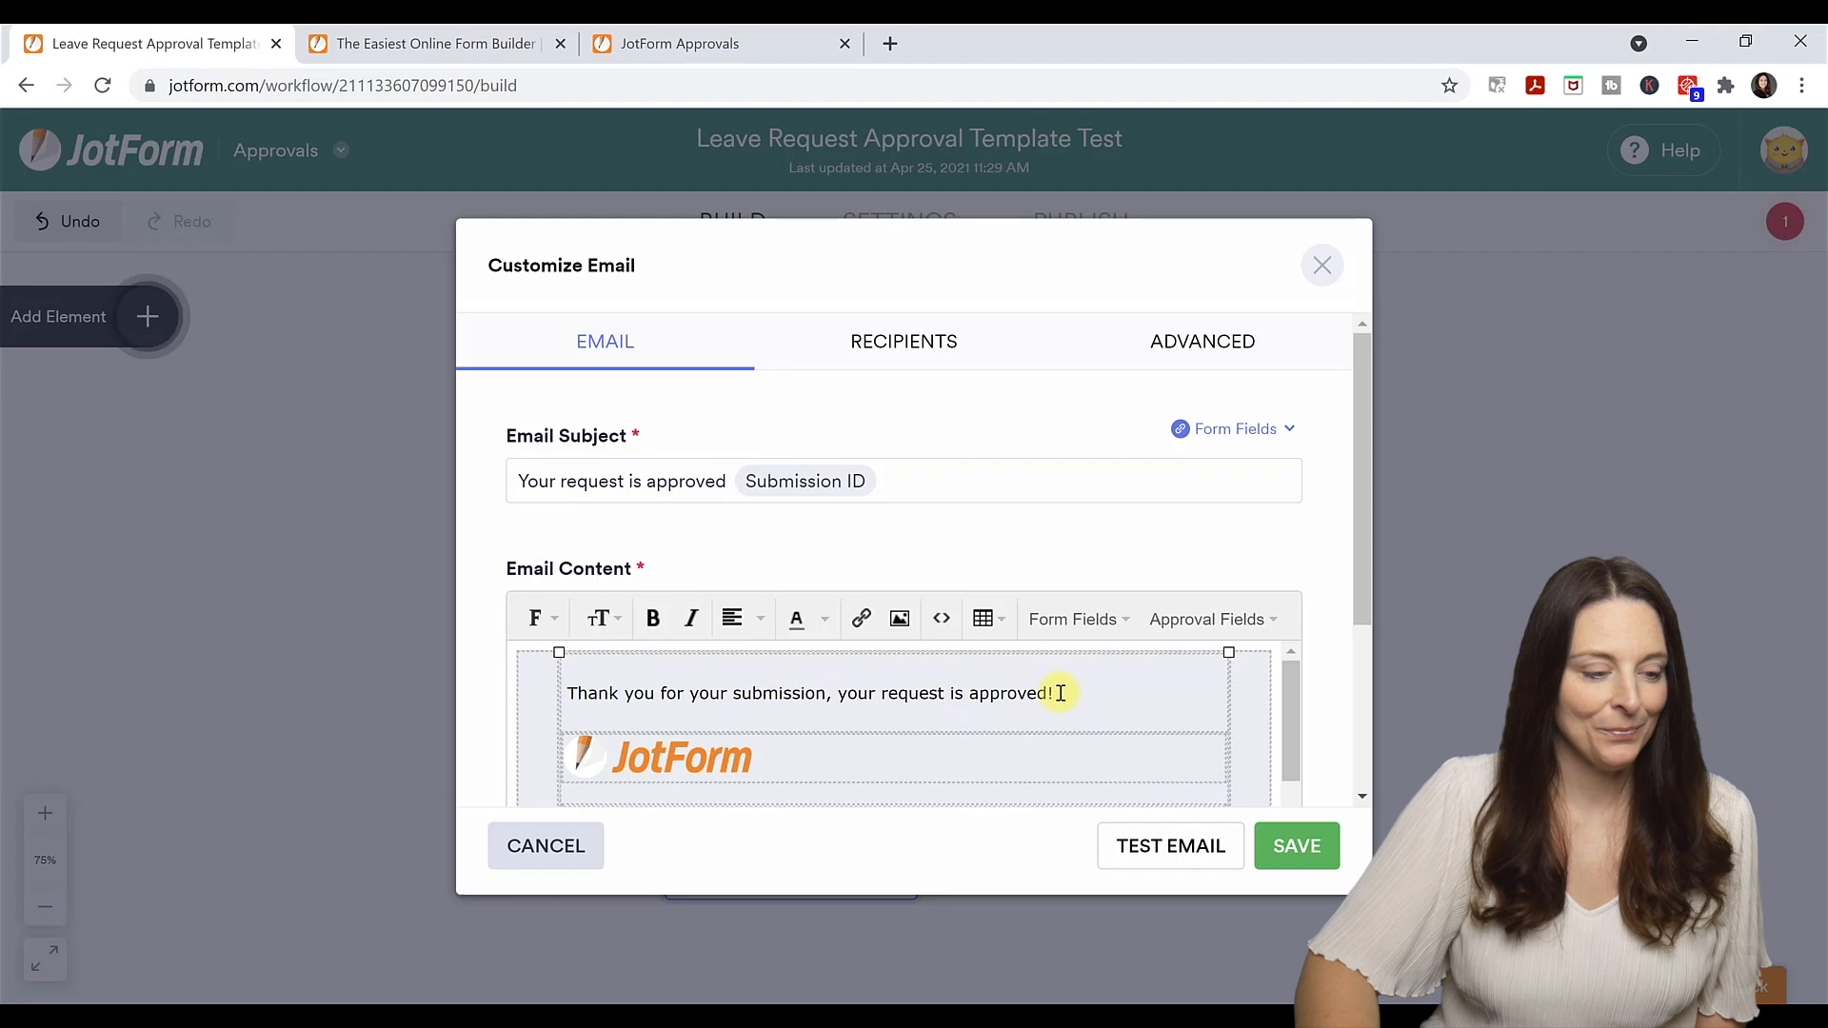
pyautogui.moveTo(1060, 693); pyautogui.dragTo(780, 738)
pyautogui.write('Your request is approved')
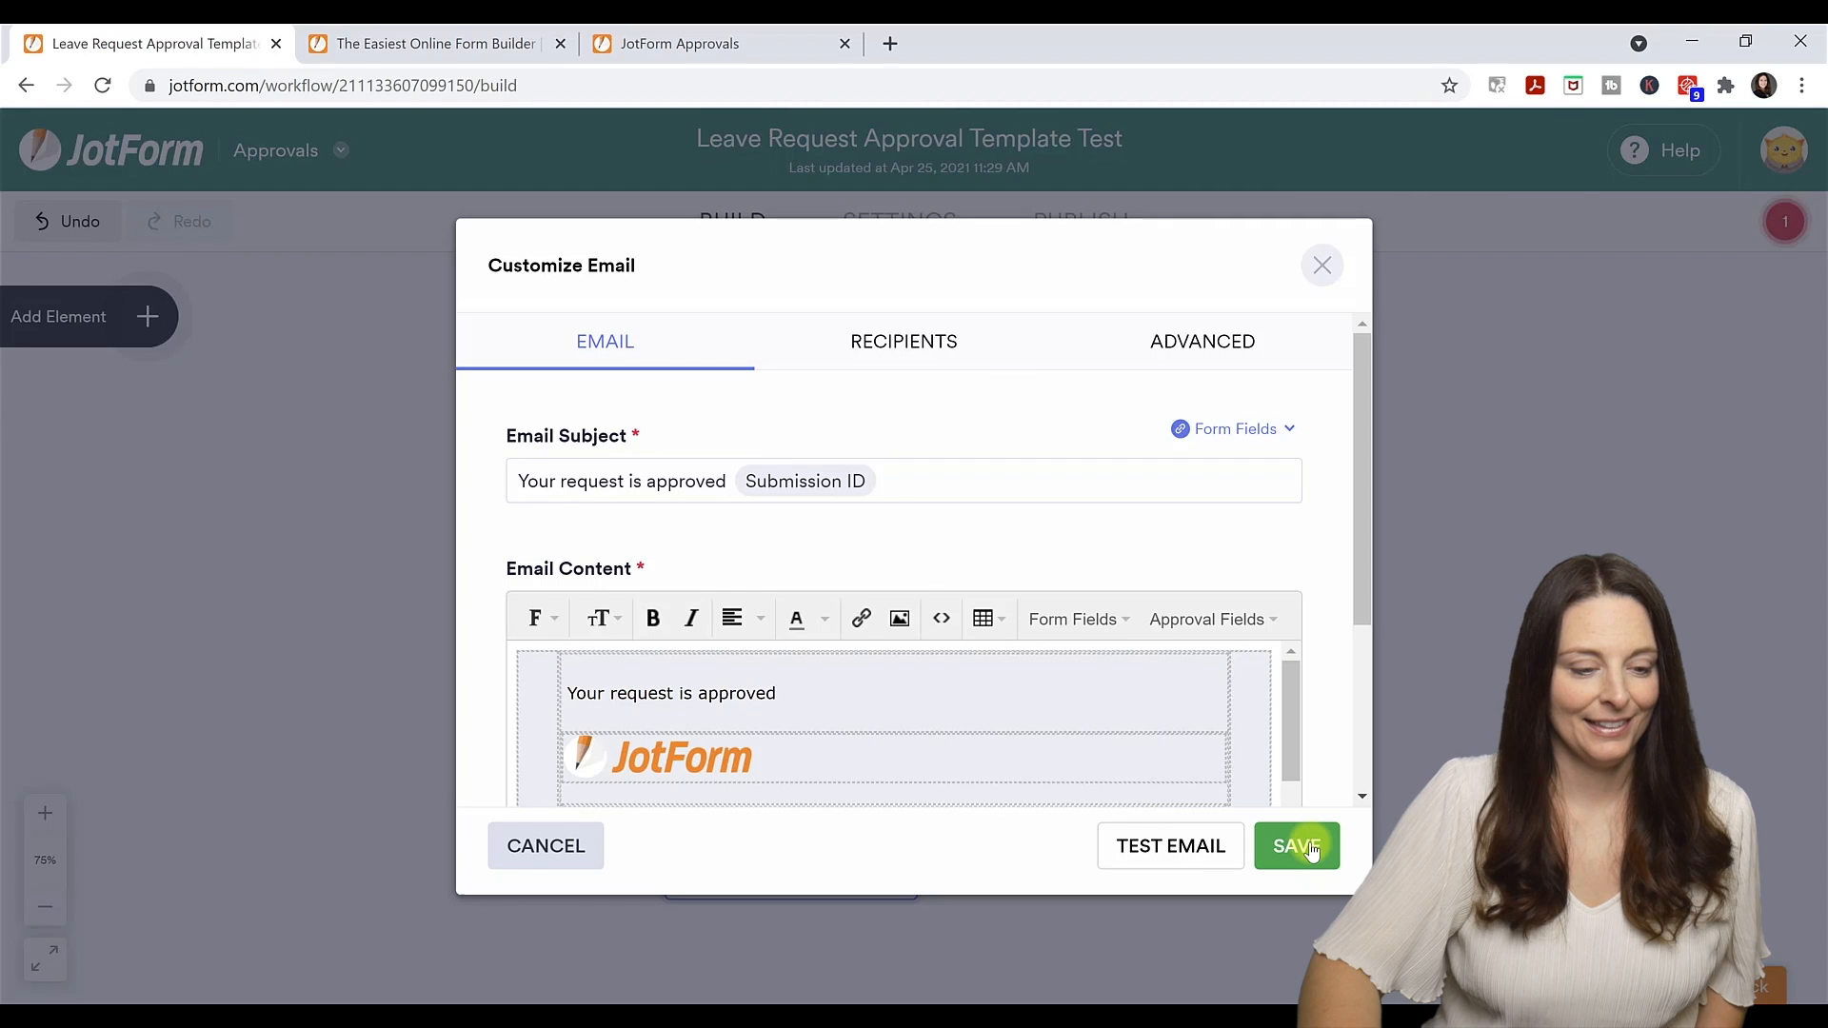
pyautogui.click(1310, 850)
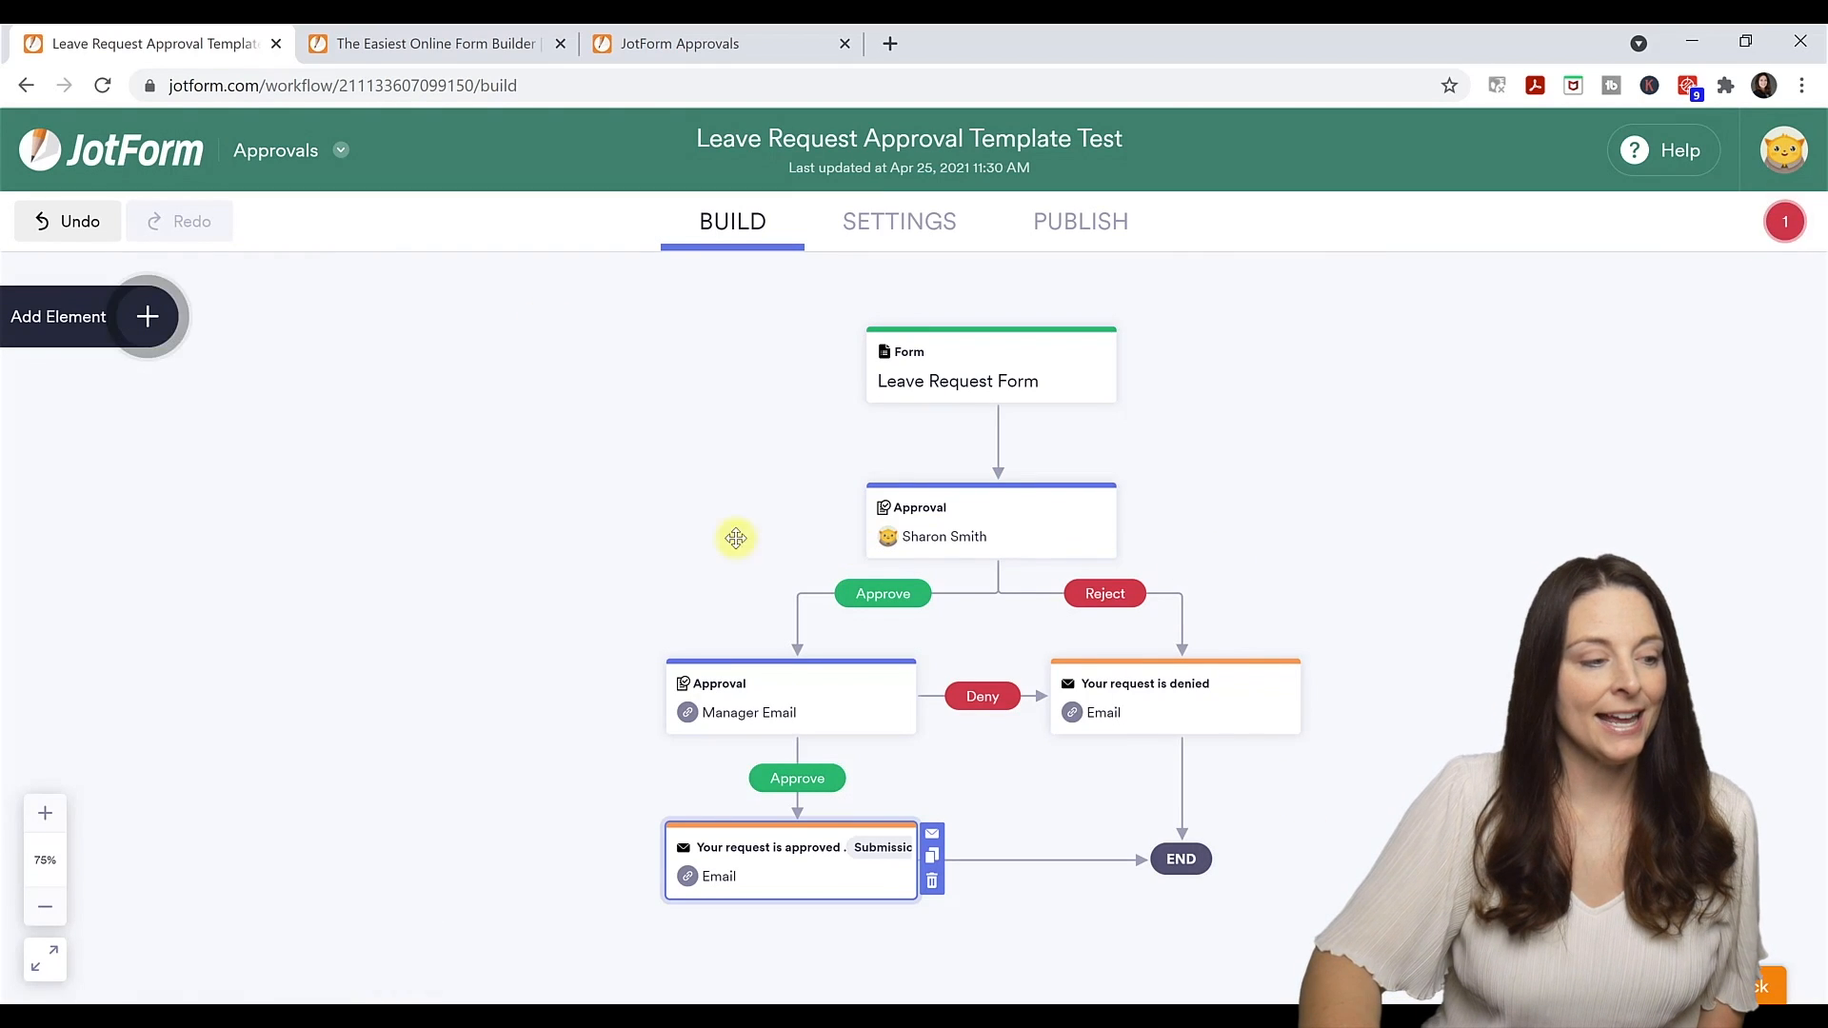
# Open the flow's Settings, showing title Leave Request Approval Template Test and Enabled status.
pyautogui.click(149, 322)
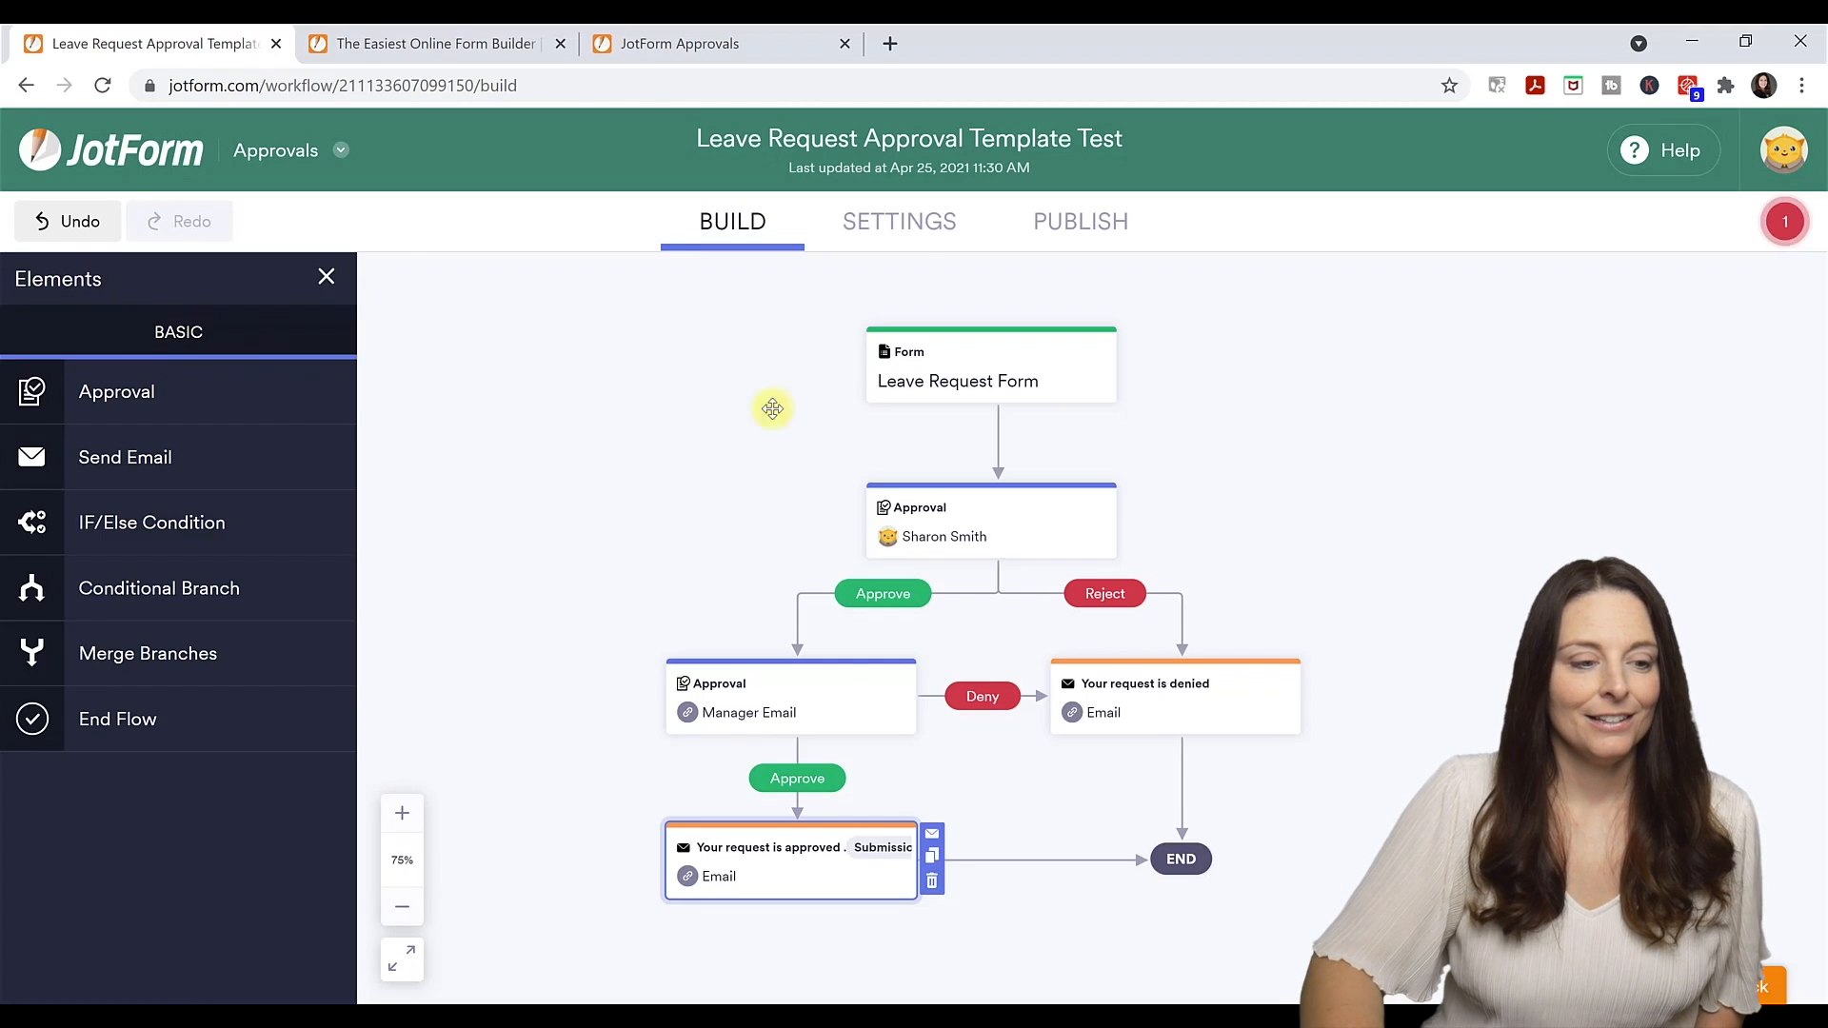
pyautogui.click(914, 241)
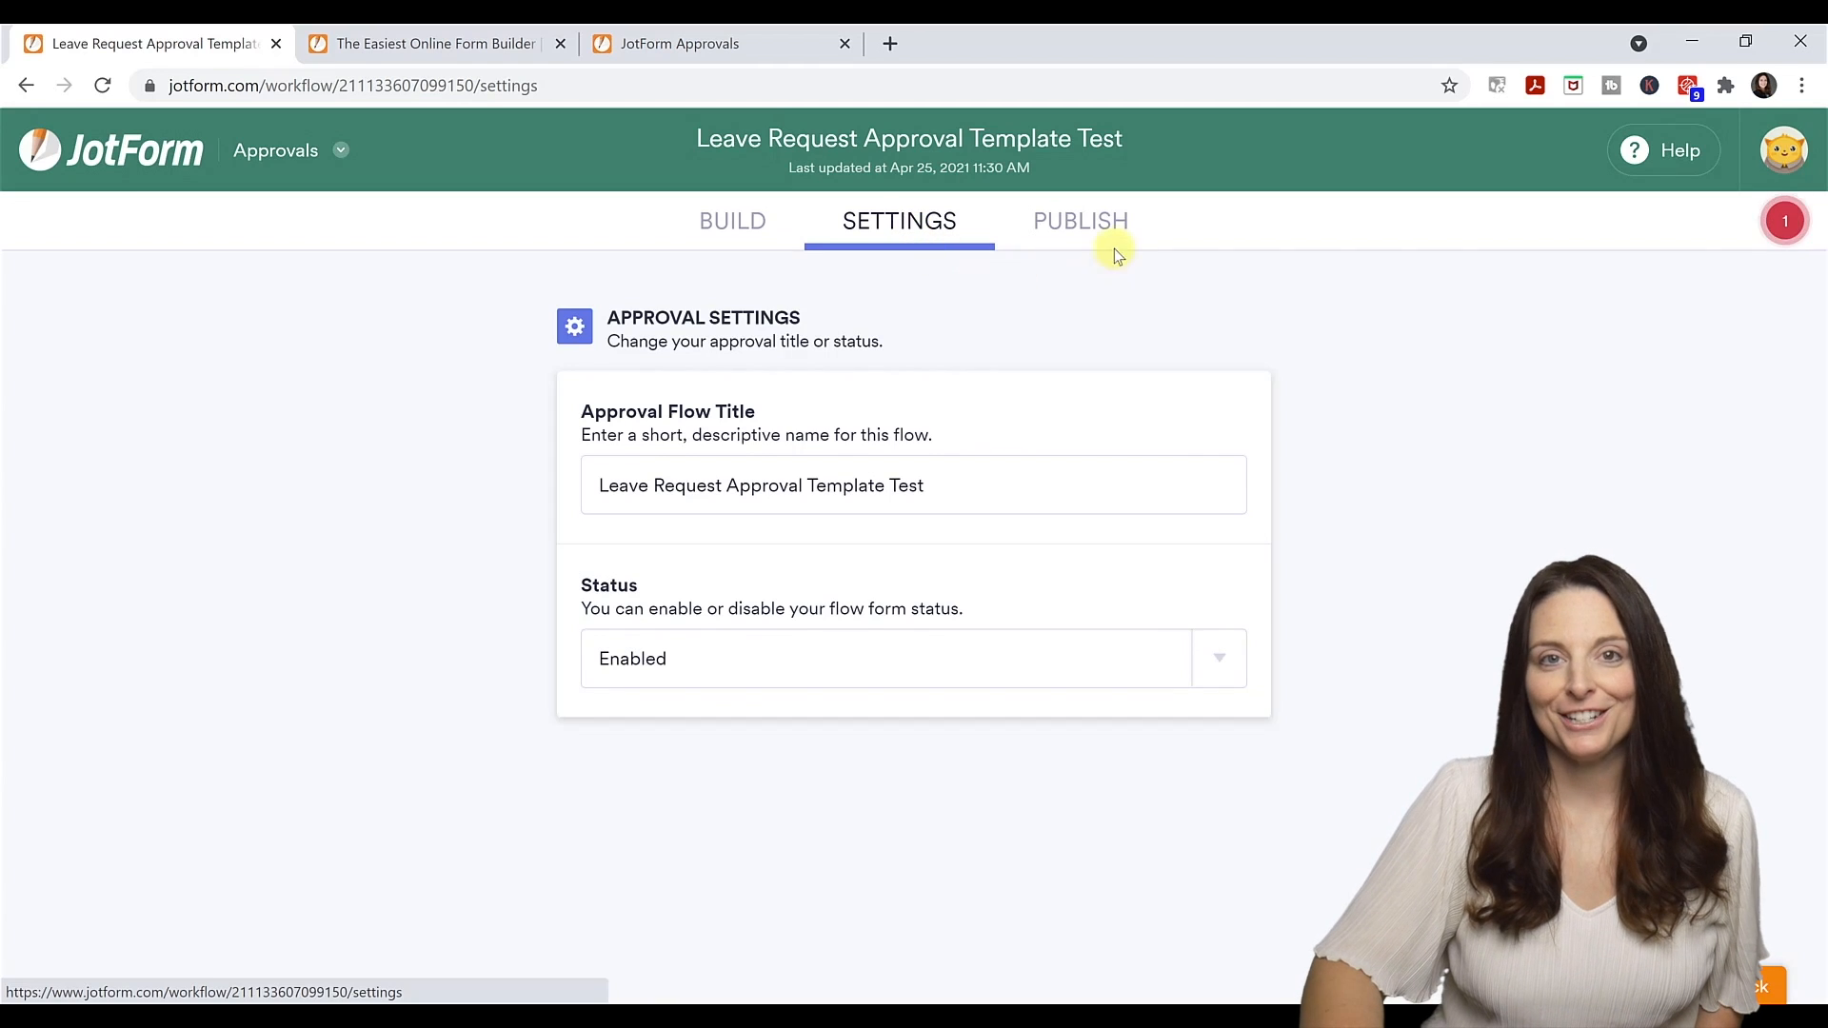
# Copy the approval form's direct link from the Publish options.
pyautogui.click(1096, 223)
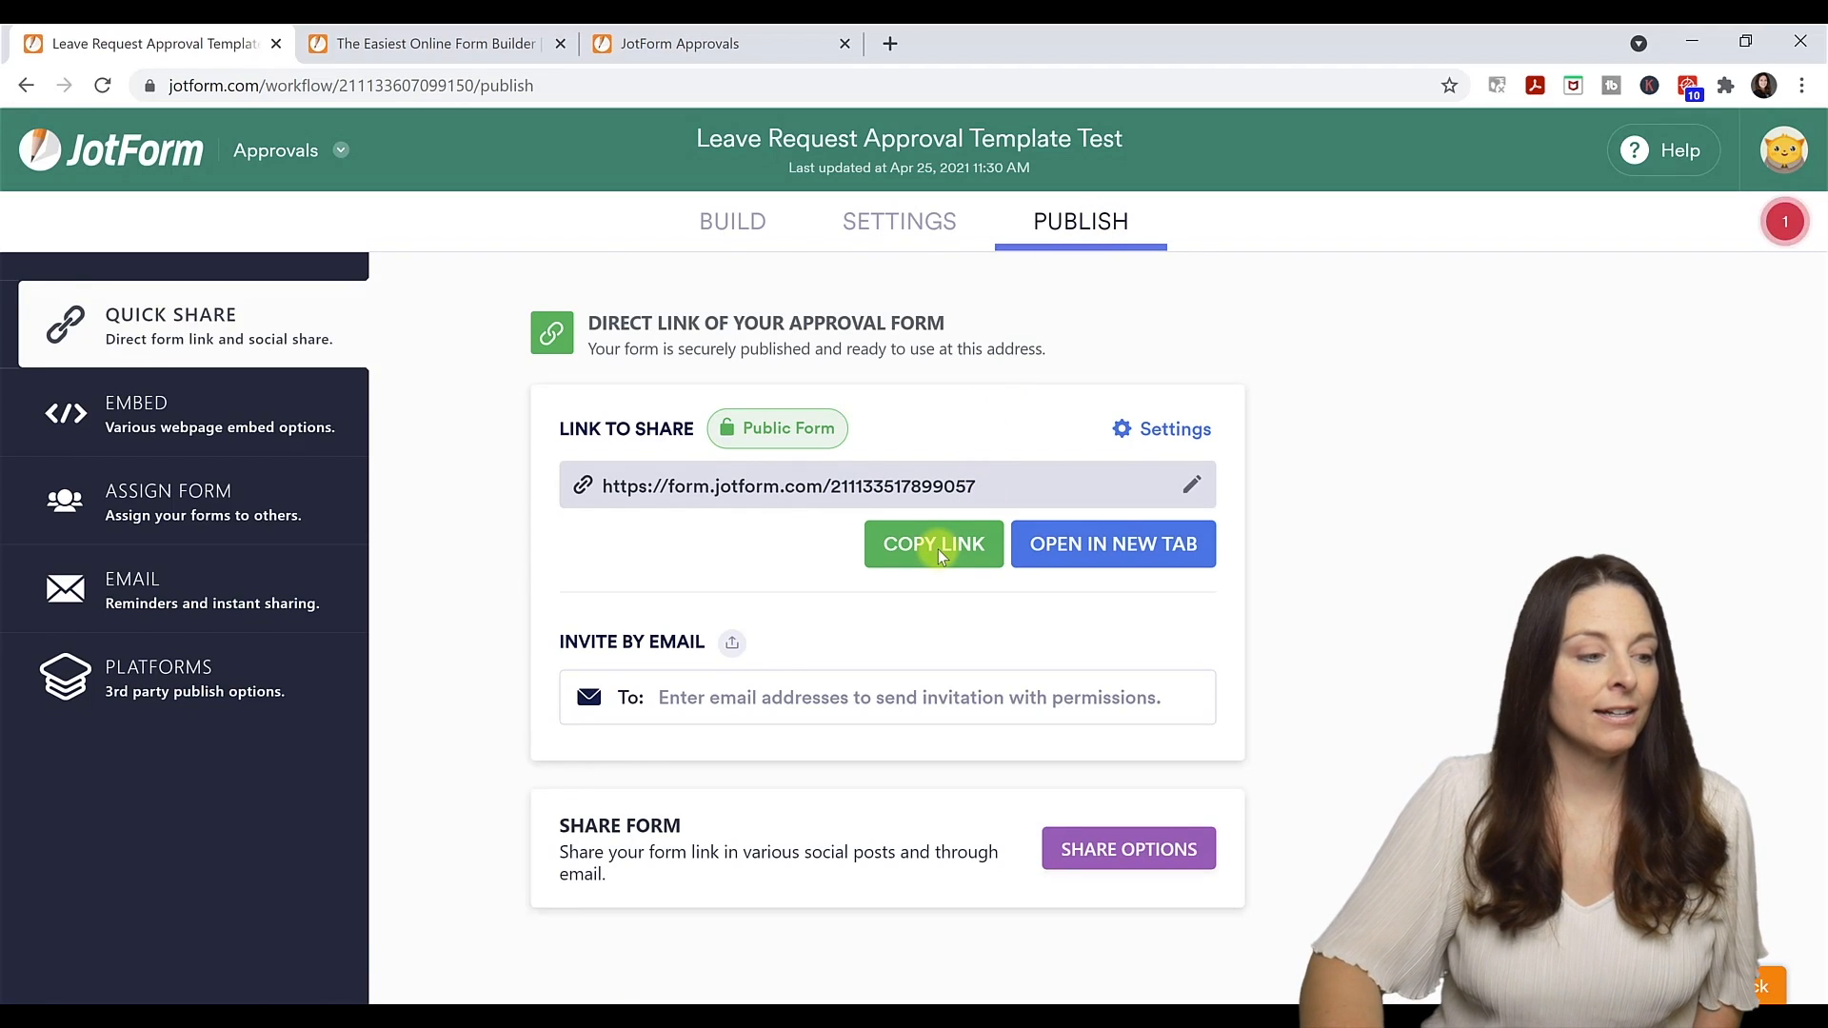
pyautogui.click(162, 419)
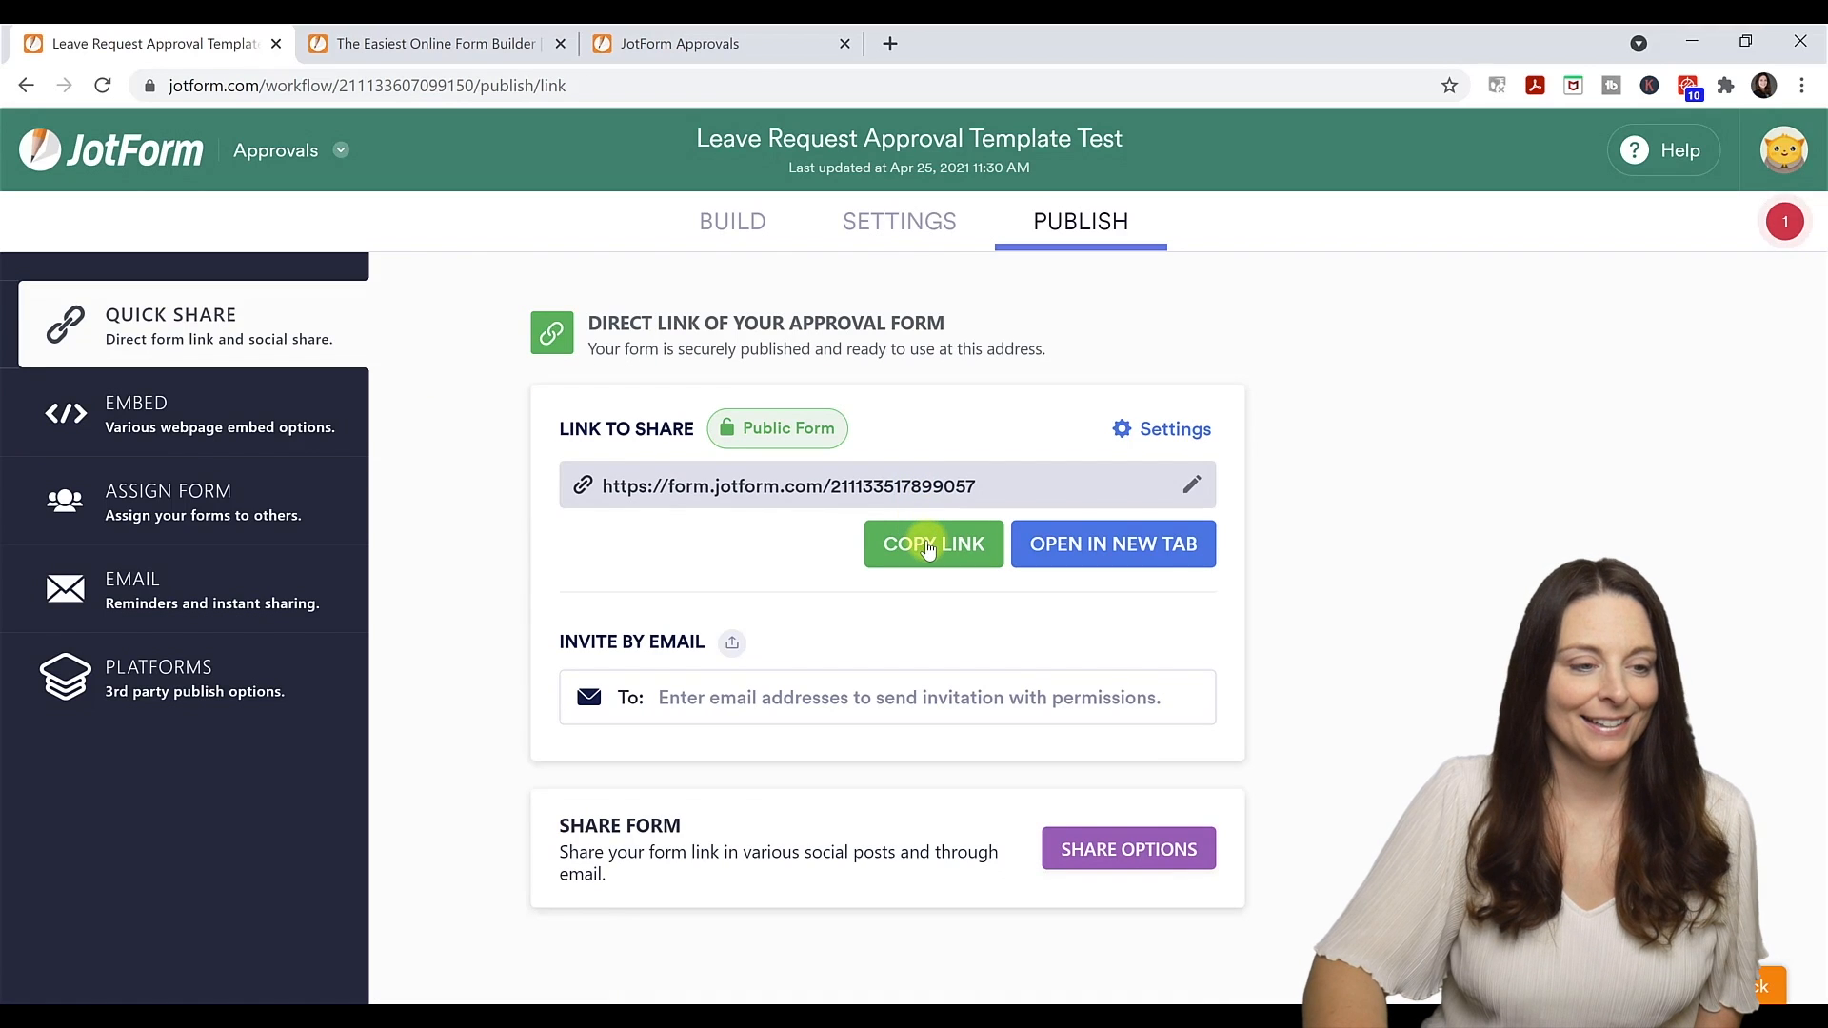
pyautogui.click(928, 550)
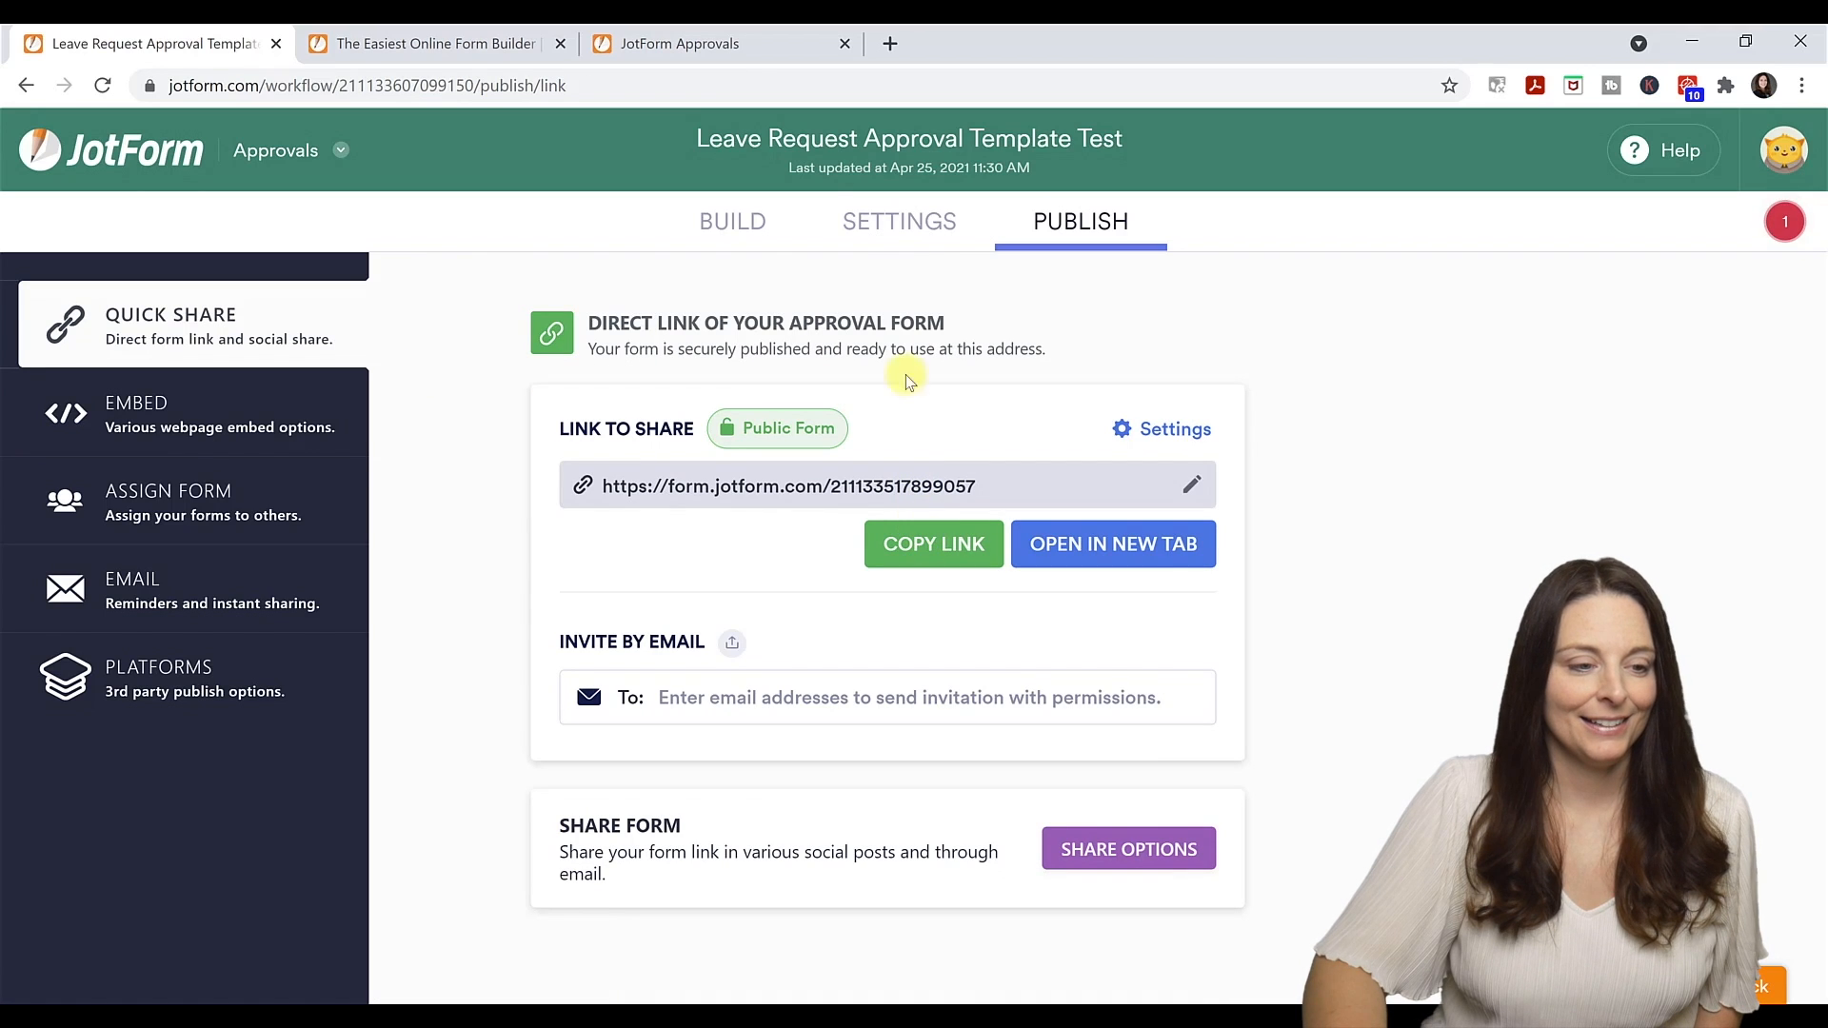
pyautogui.click(890, 44)
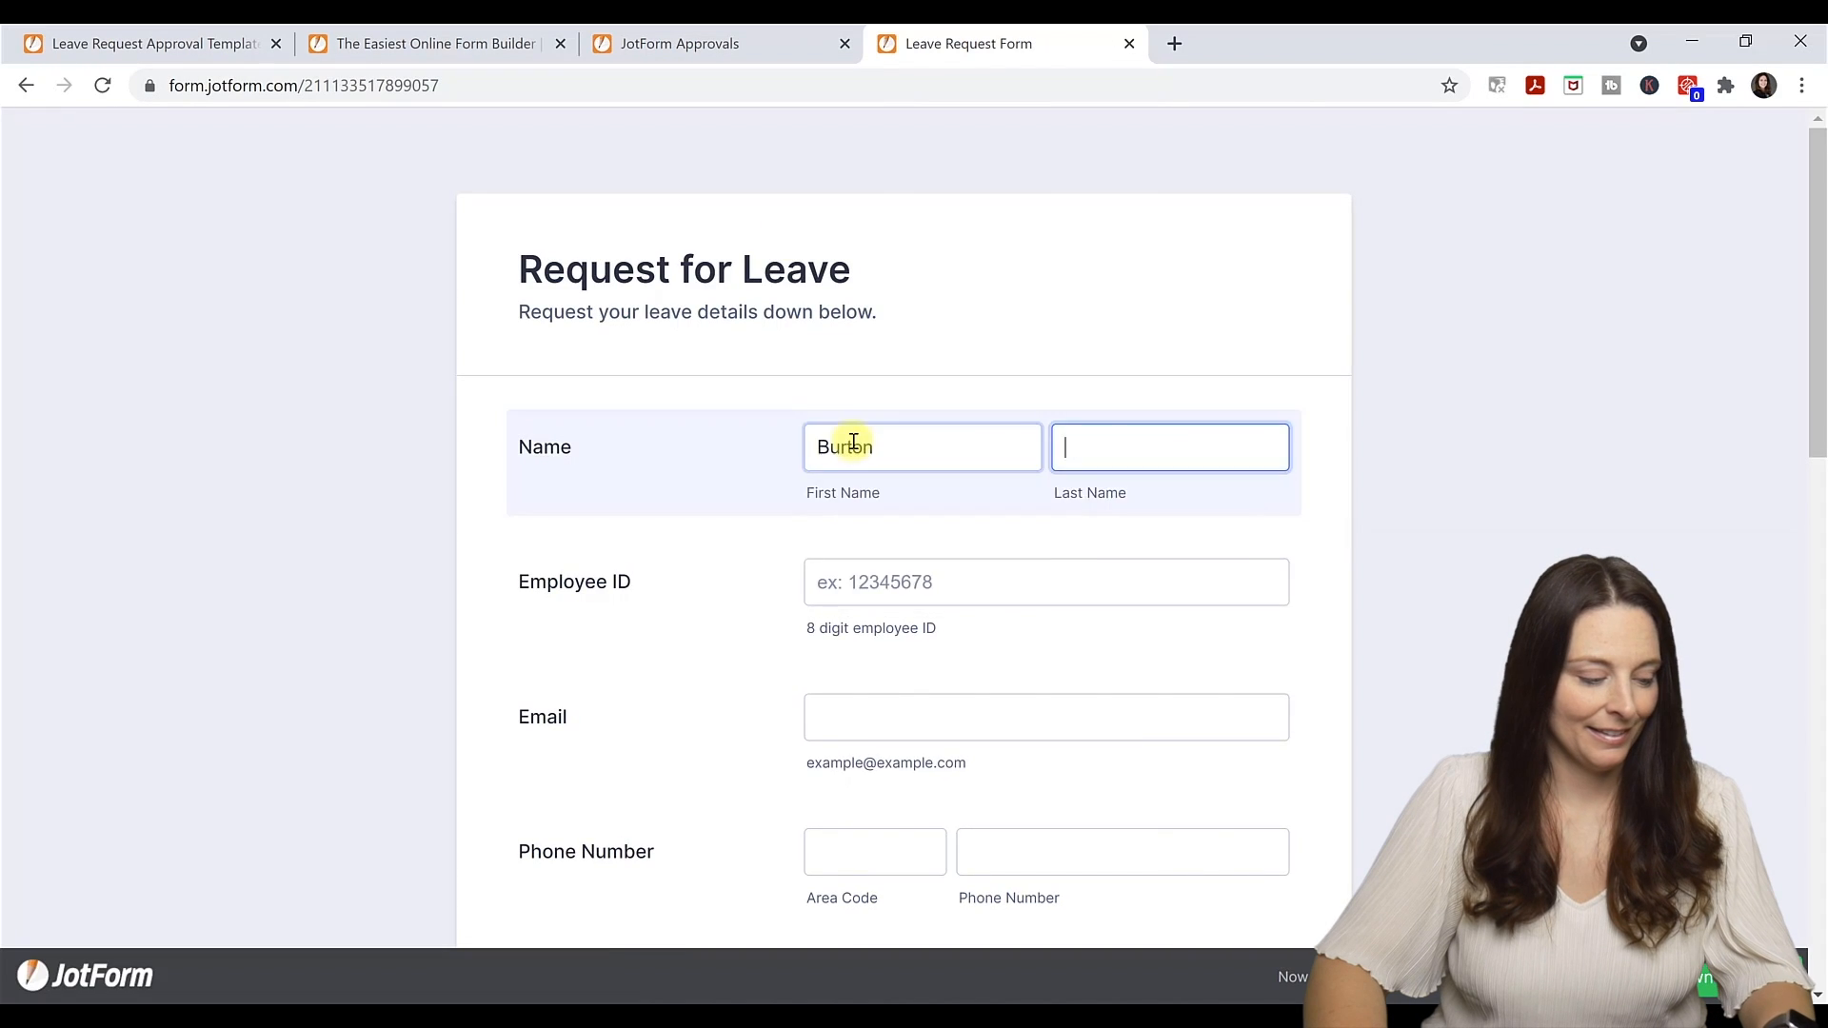
# Fill in the requester's name, employee ID, e-mail addresses and phone number on the leave form.
pyautogui.write('Guster')
pyautogui.press('Tab')
pyautogui.write('56752')
pyautogui.click(881, 714)
pyautogui.click(829, 486)
pyautogui.write('450')
pyautogui.press('Tab')
pyautogui.write('email@emailaddress.com')
# Choose Military Leave, add the comment 'Military Leave Request', and return to the publishing page.
pyautogui.scroll(-10, 803, 481)
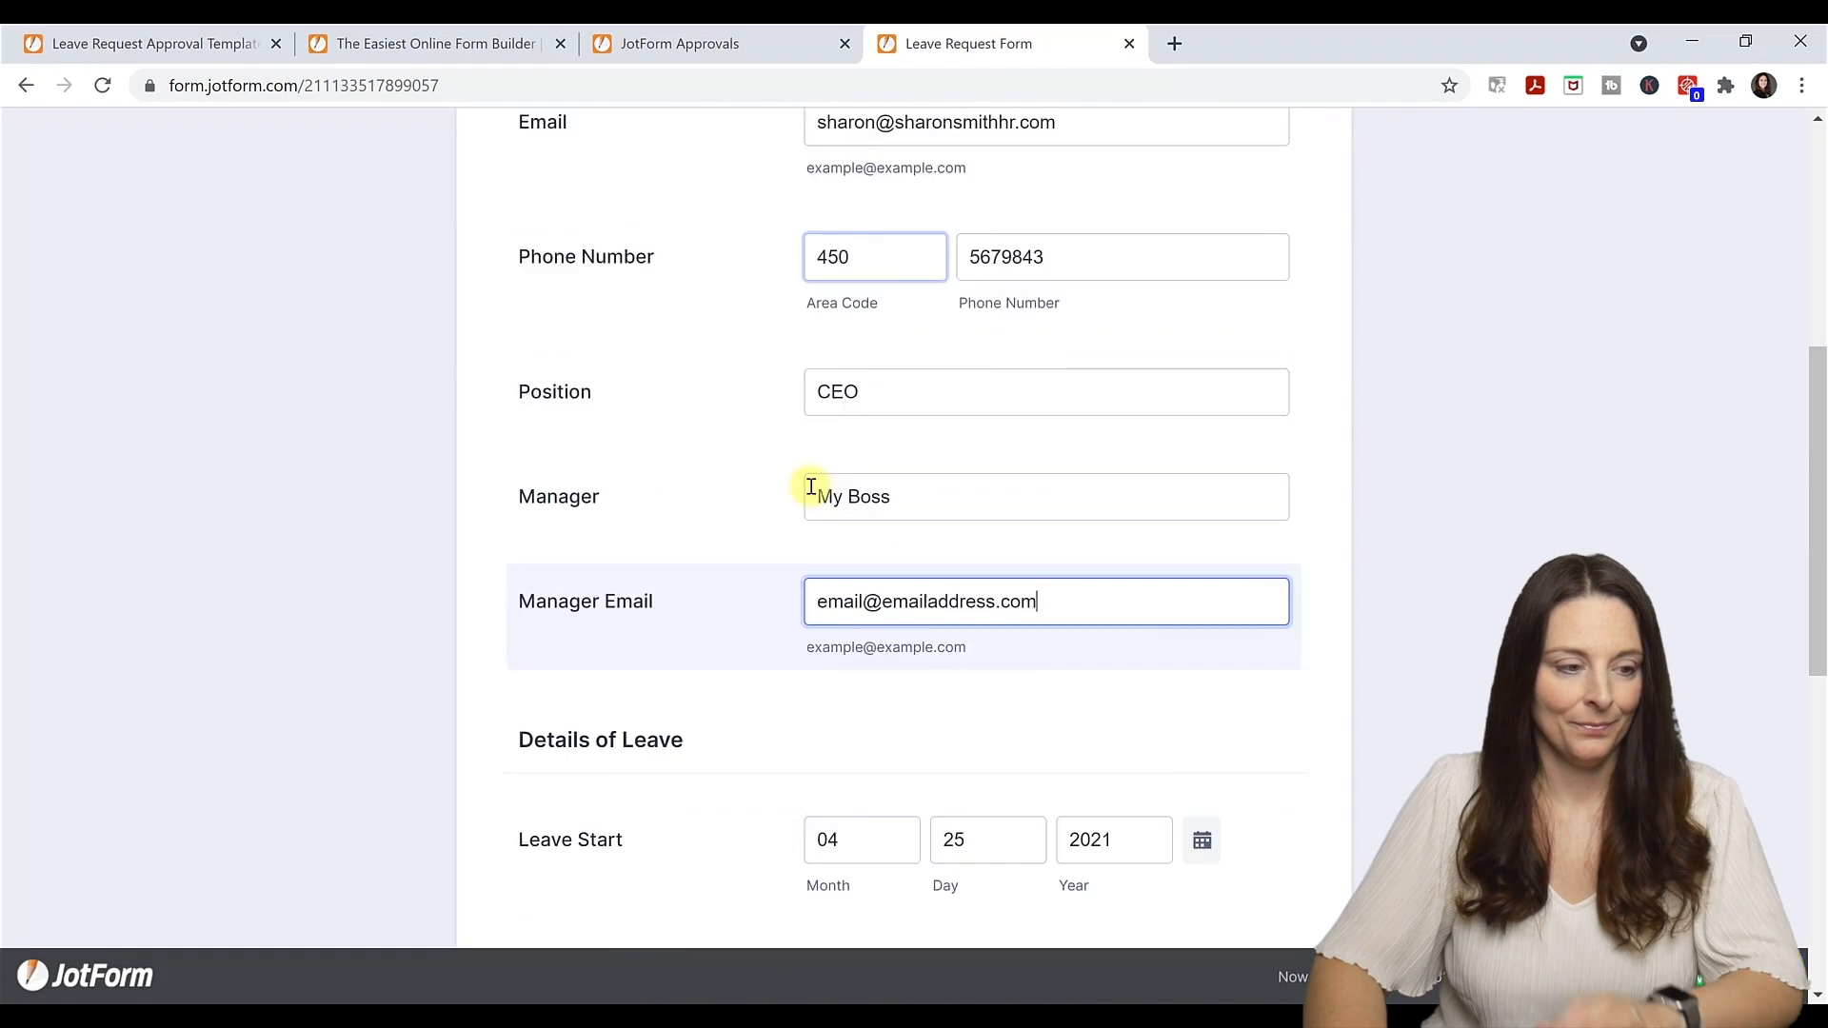
pyautogui.click(1052, 534)
pyautogui.click(694, 746)
pyautogui.write('Military Leave Request')
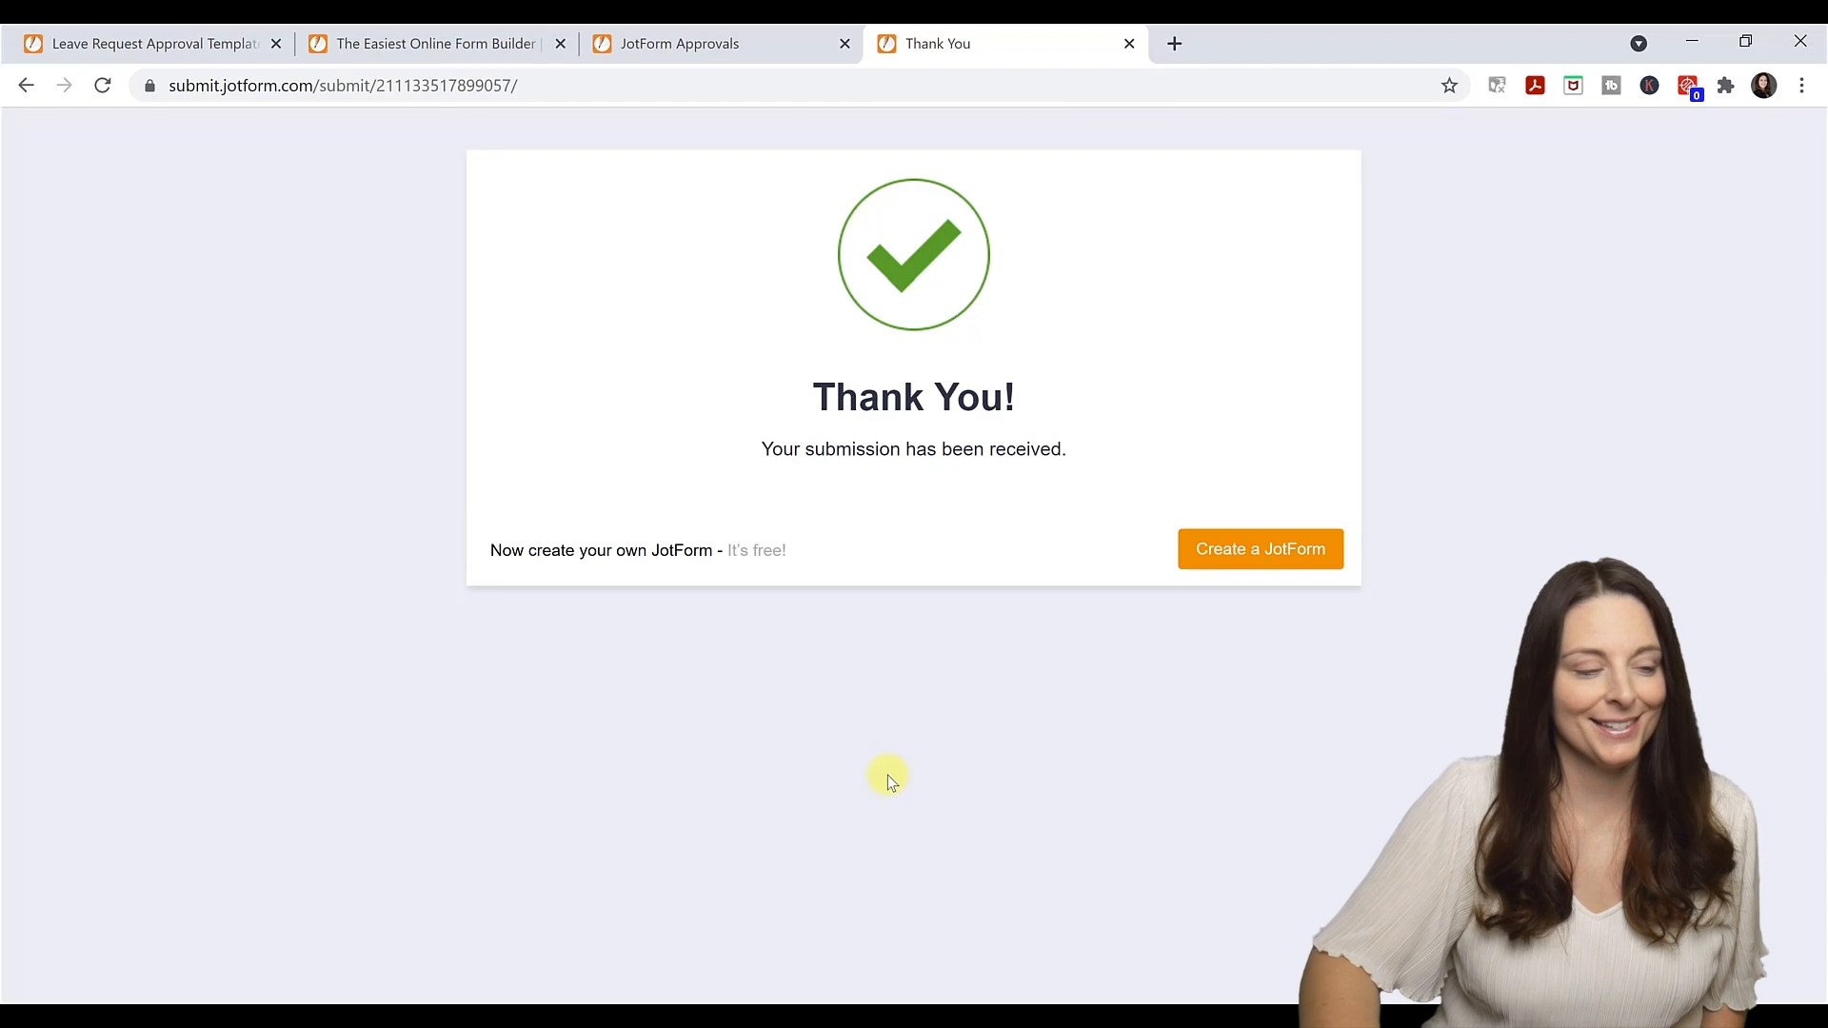
pyautogui.click(204, 50)
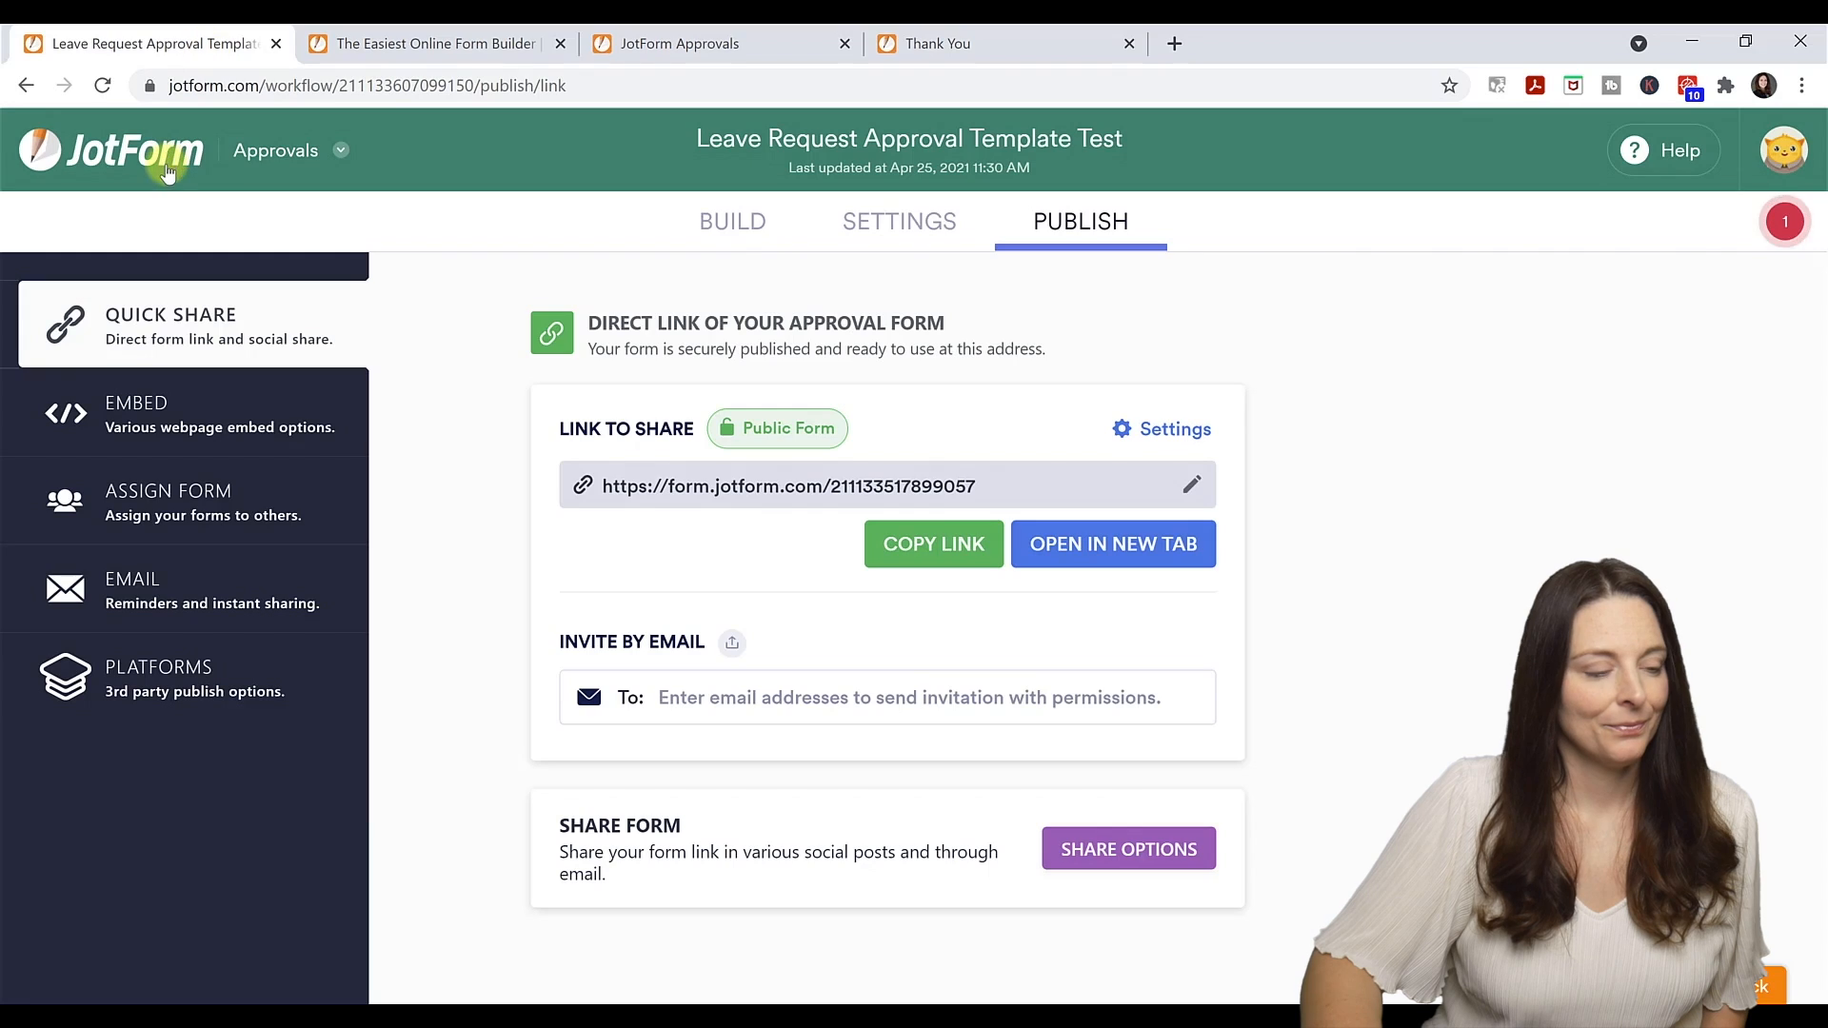
# Go back to My Approvals and open the Leave Request Approval Template Test inbox.
pyautogui.click(292, 159)
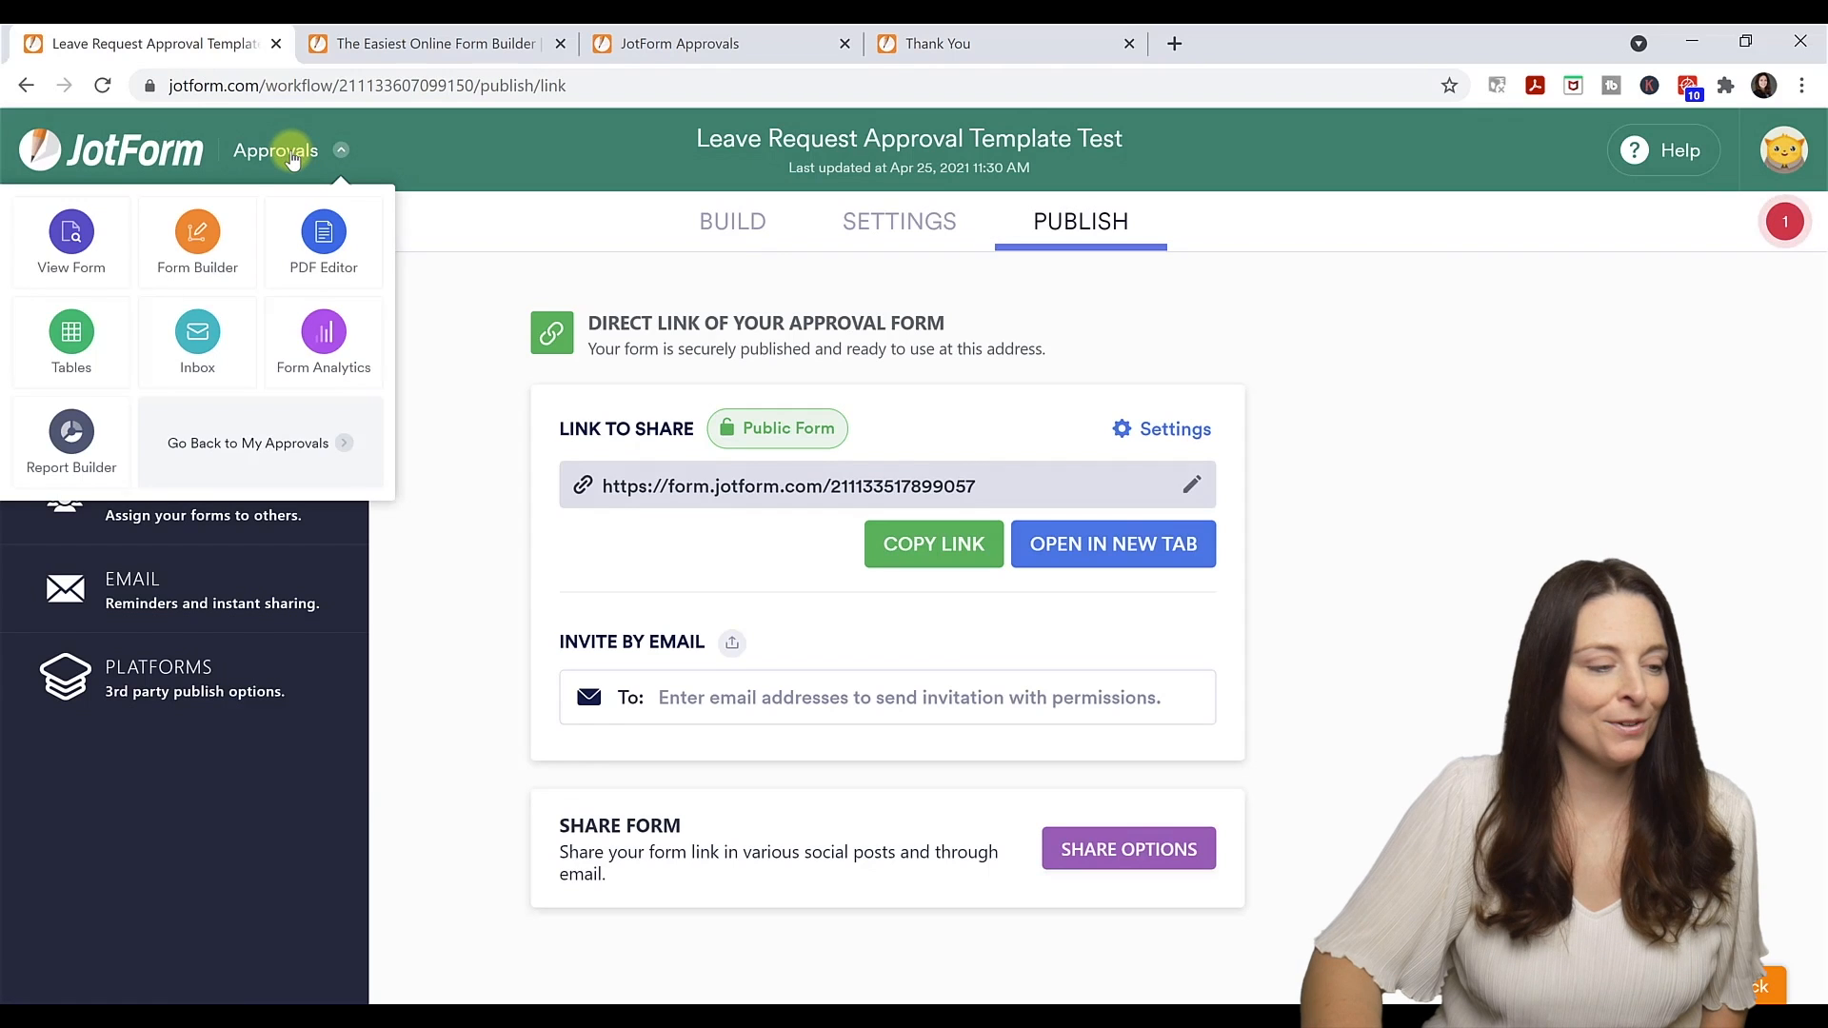
pyautogui.click(271, 445)
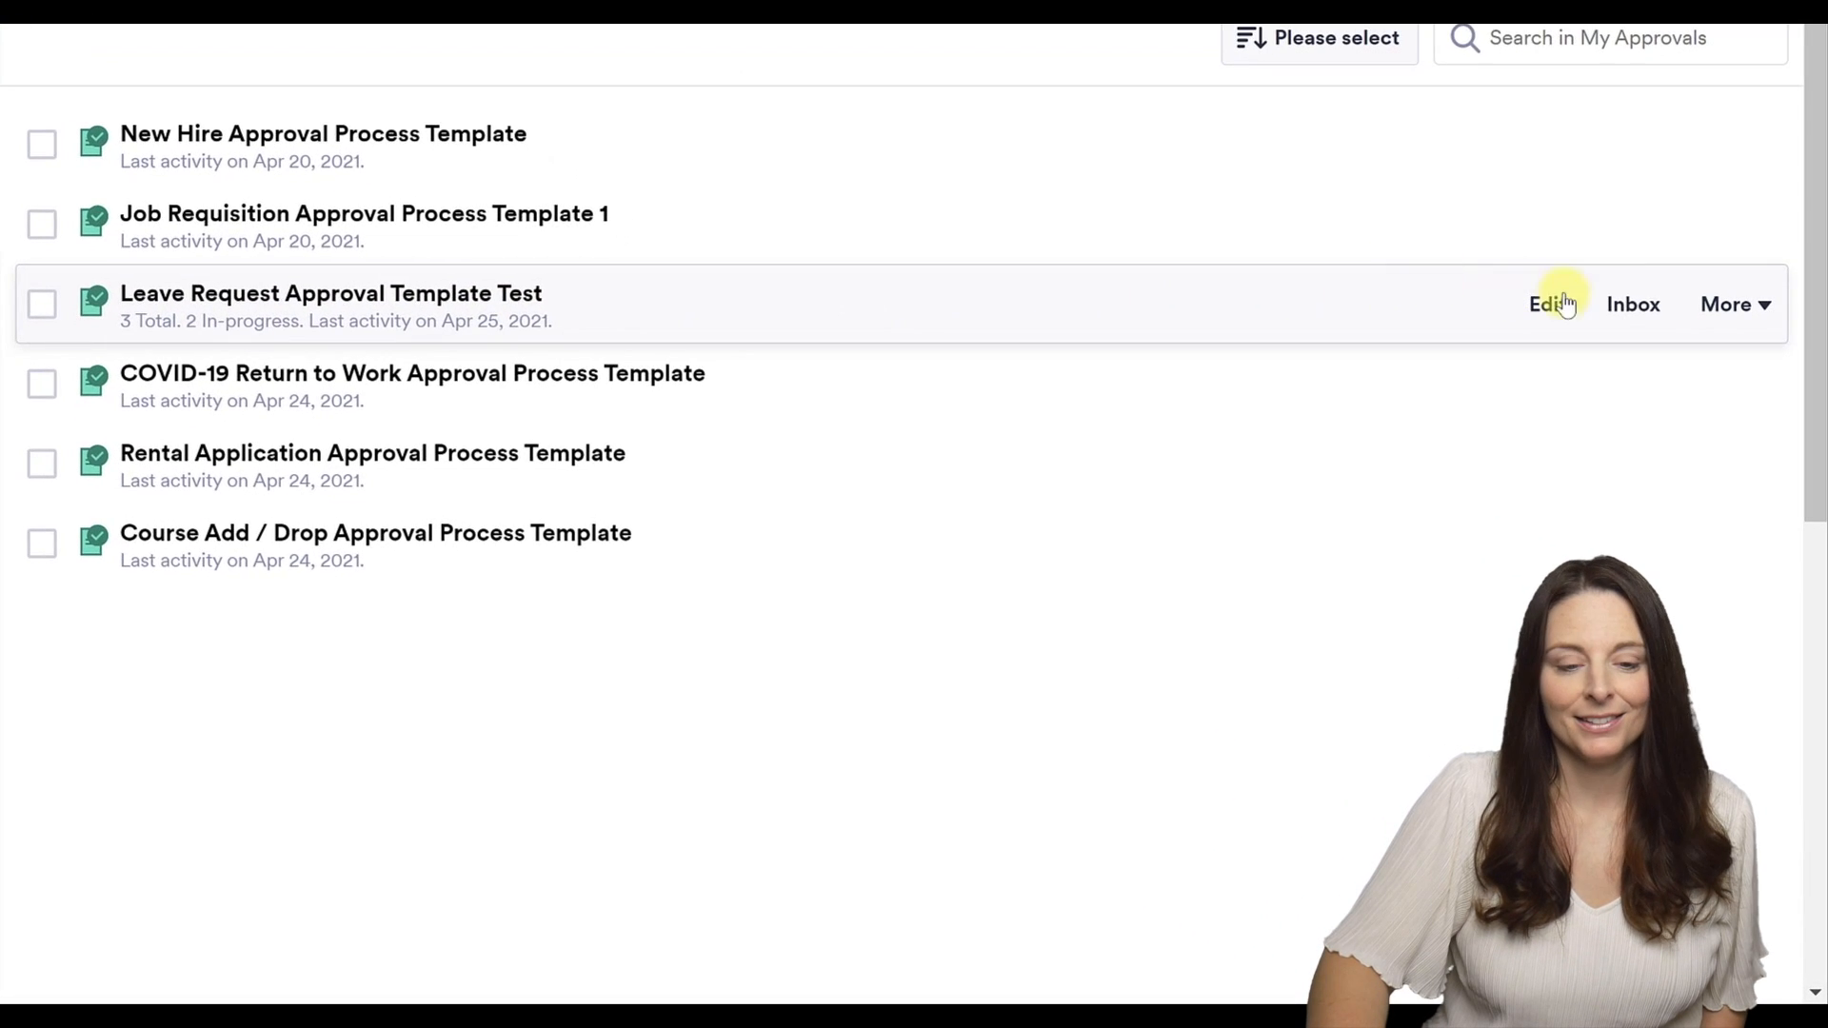
pyautogui.click(1632, 308)
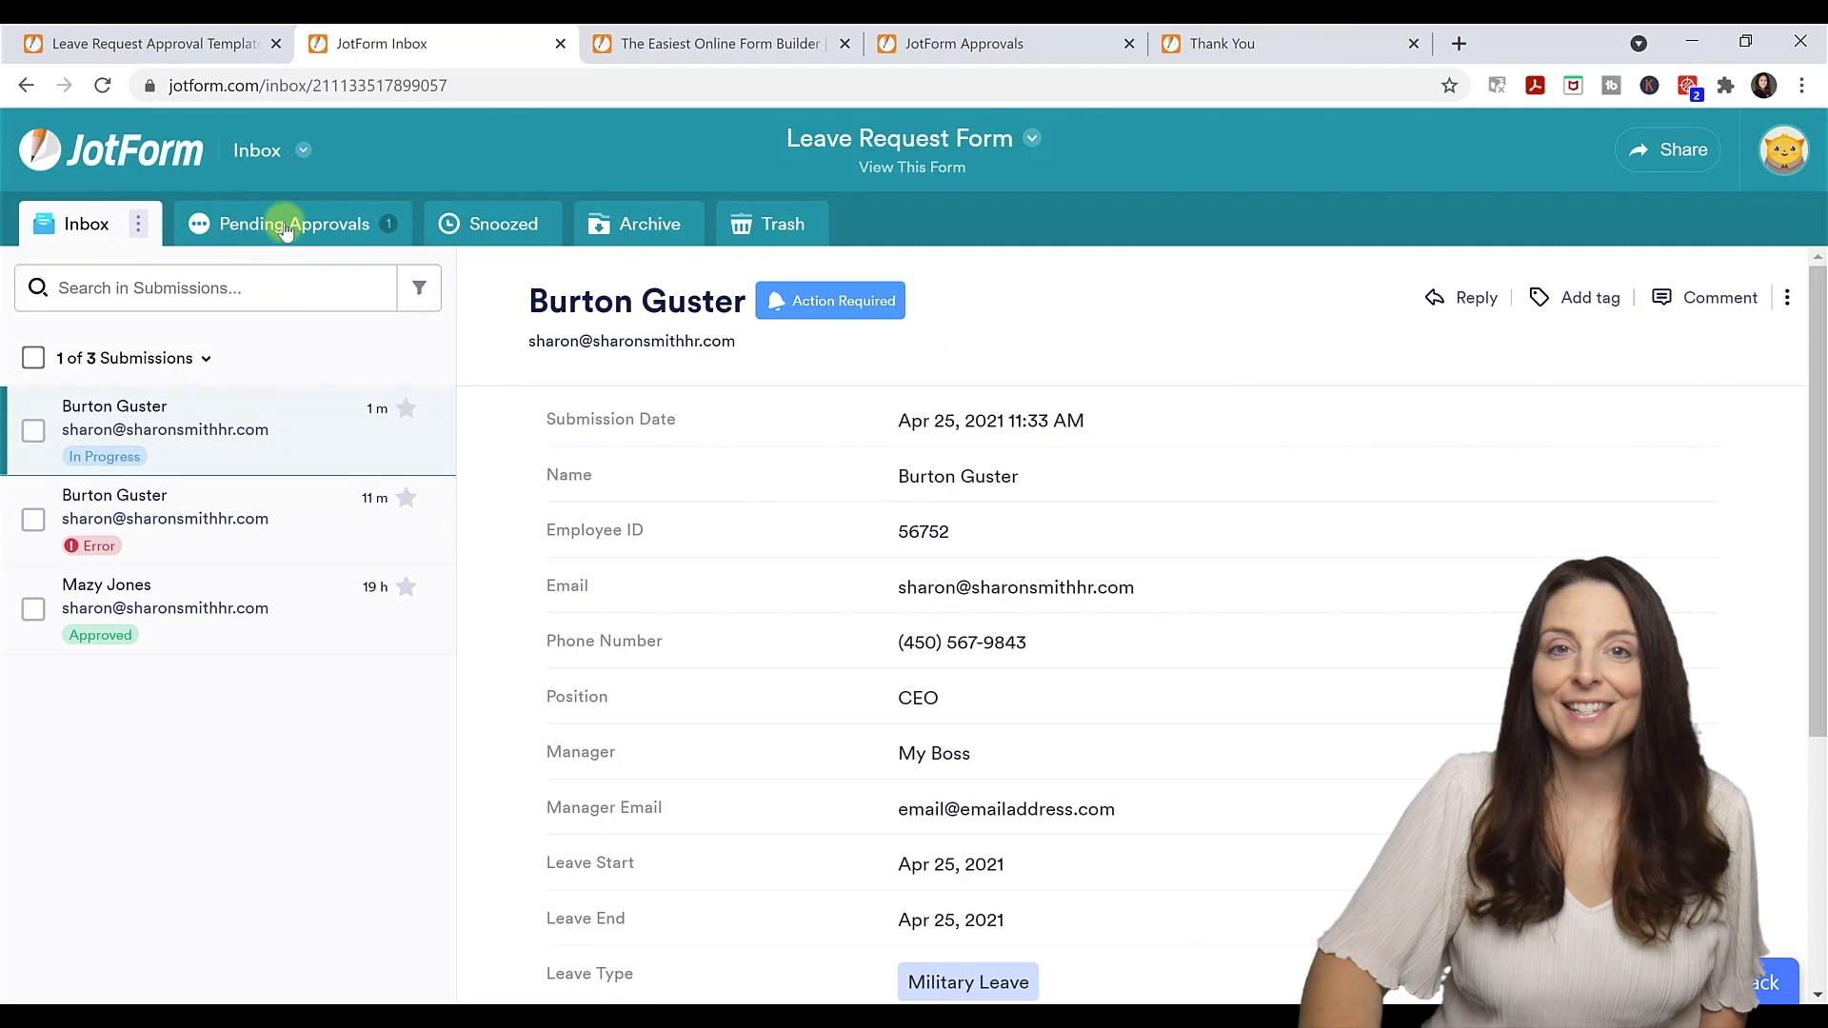
# Approve the newest Military Leave submission with the comment 'Your Request is approved!'.
pyautogui.click(252, 434)
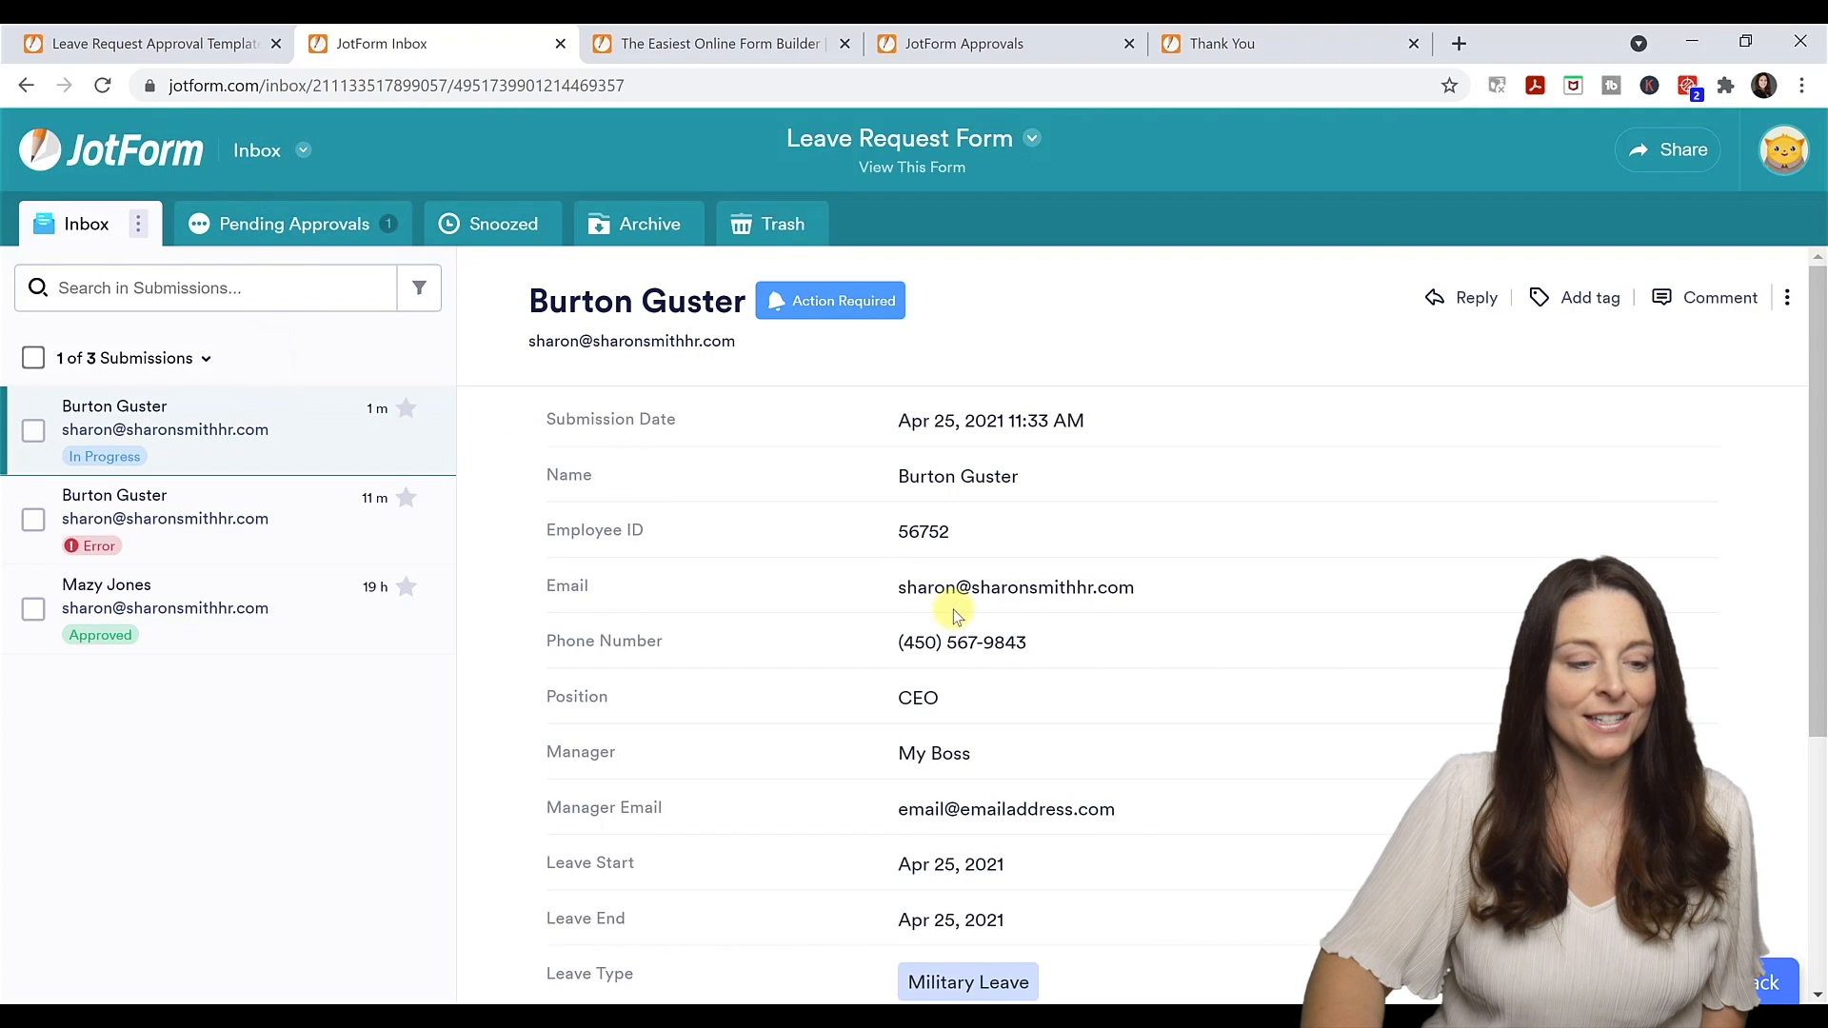
pyautogui.scroll(-5, 952, 610)
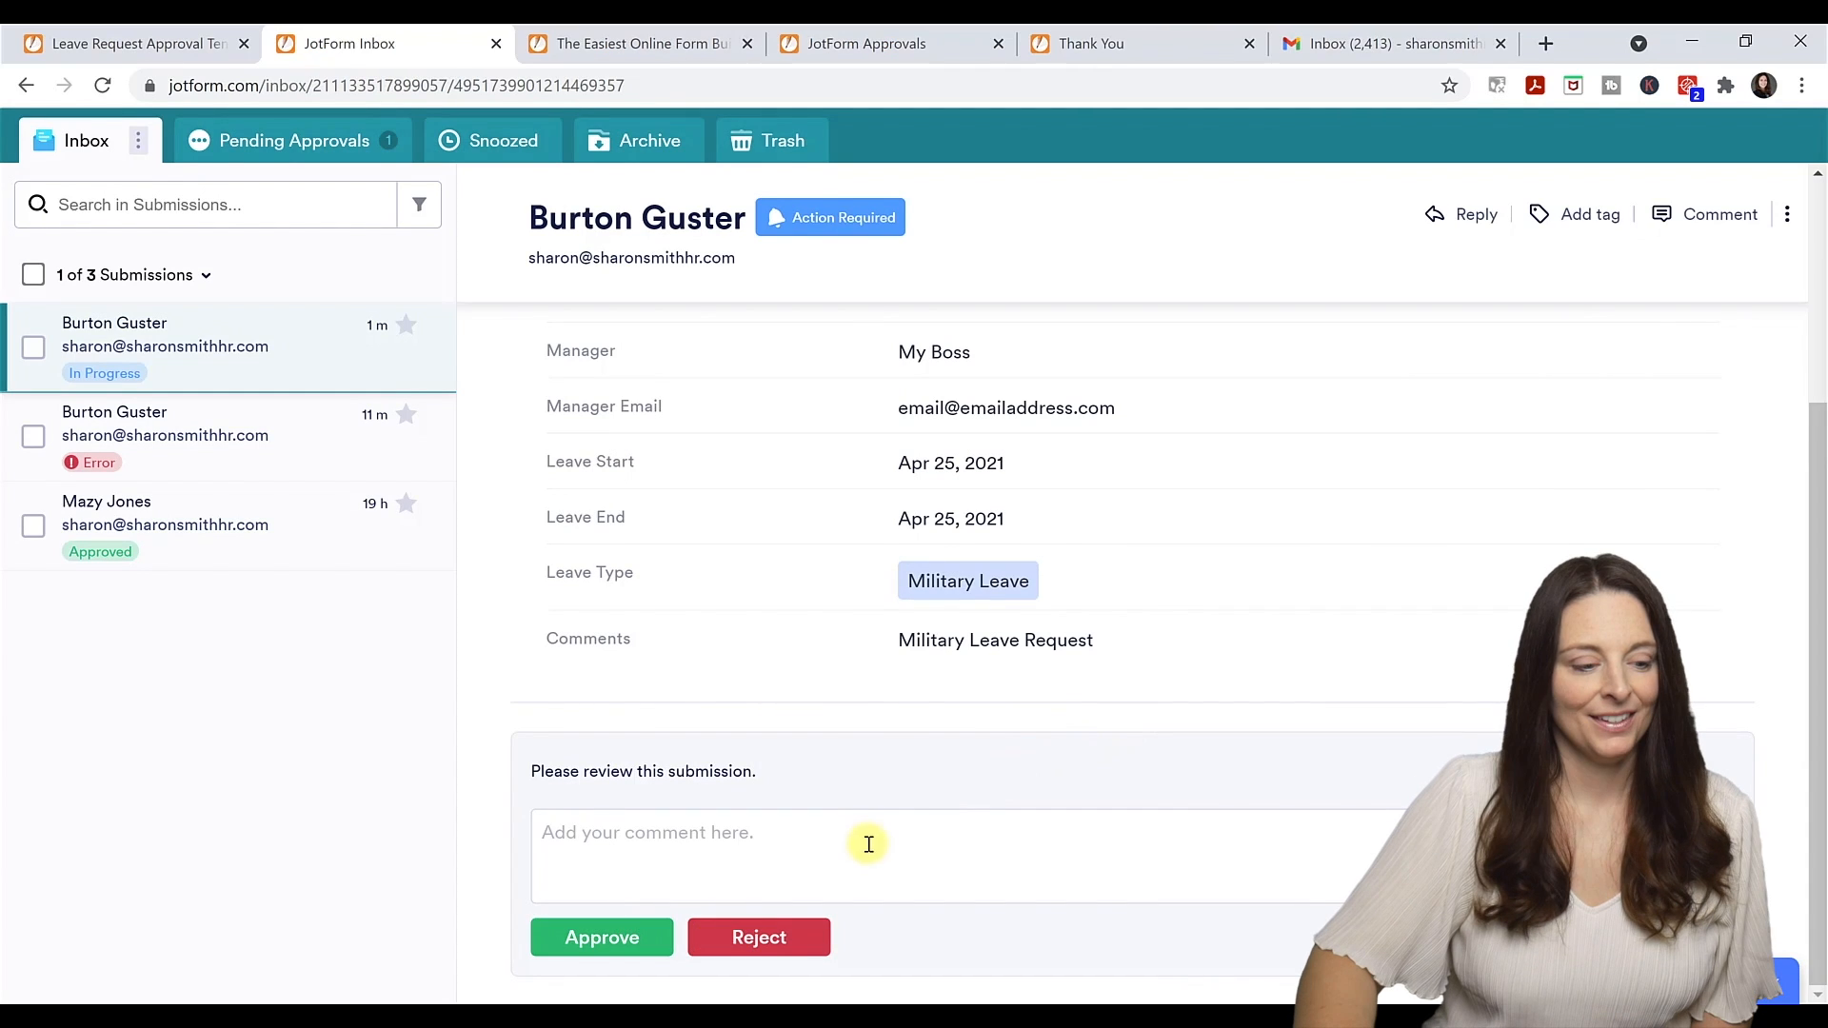
pyautogui.click(715, 834)
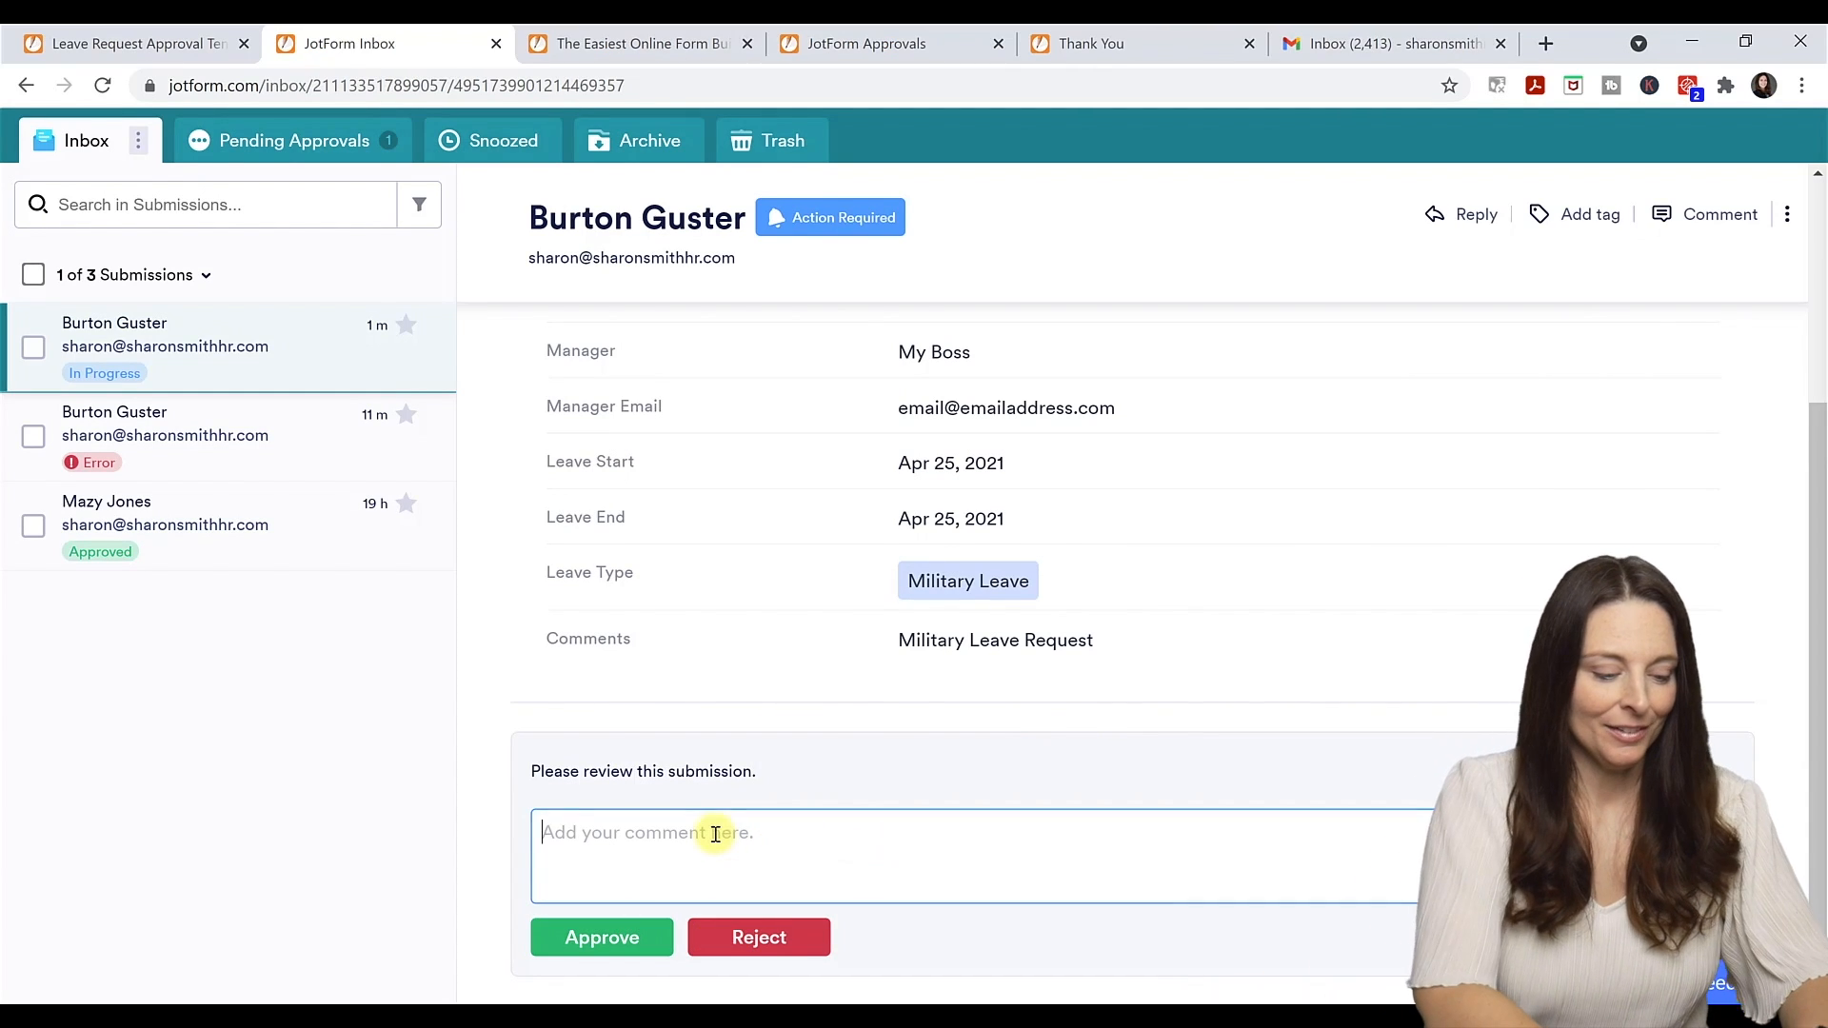
pyautogui.write('Your Request is approved!')
pyautogui.click(609, 937)
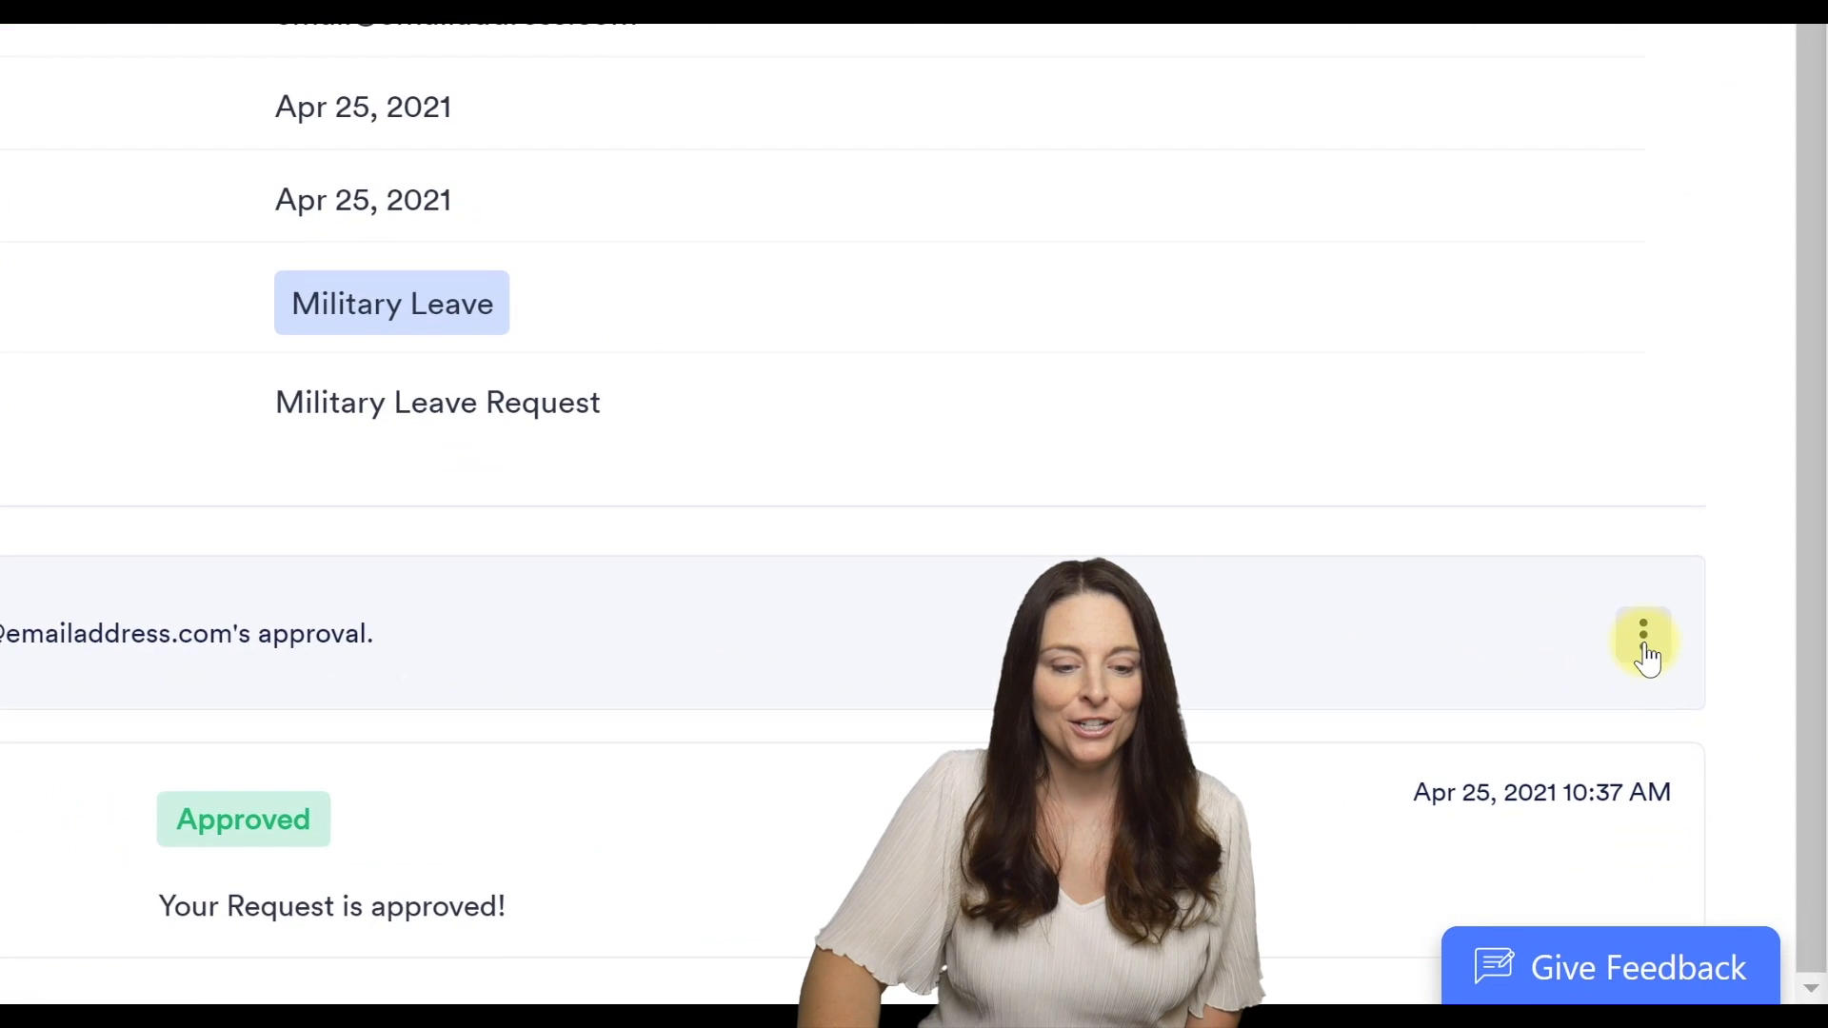
# Take over the manager's pending approval and approve it with the comment 'This is approved!'.
pyautogui.click(1645, 640)
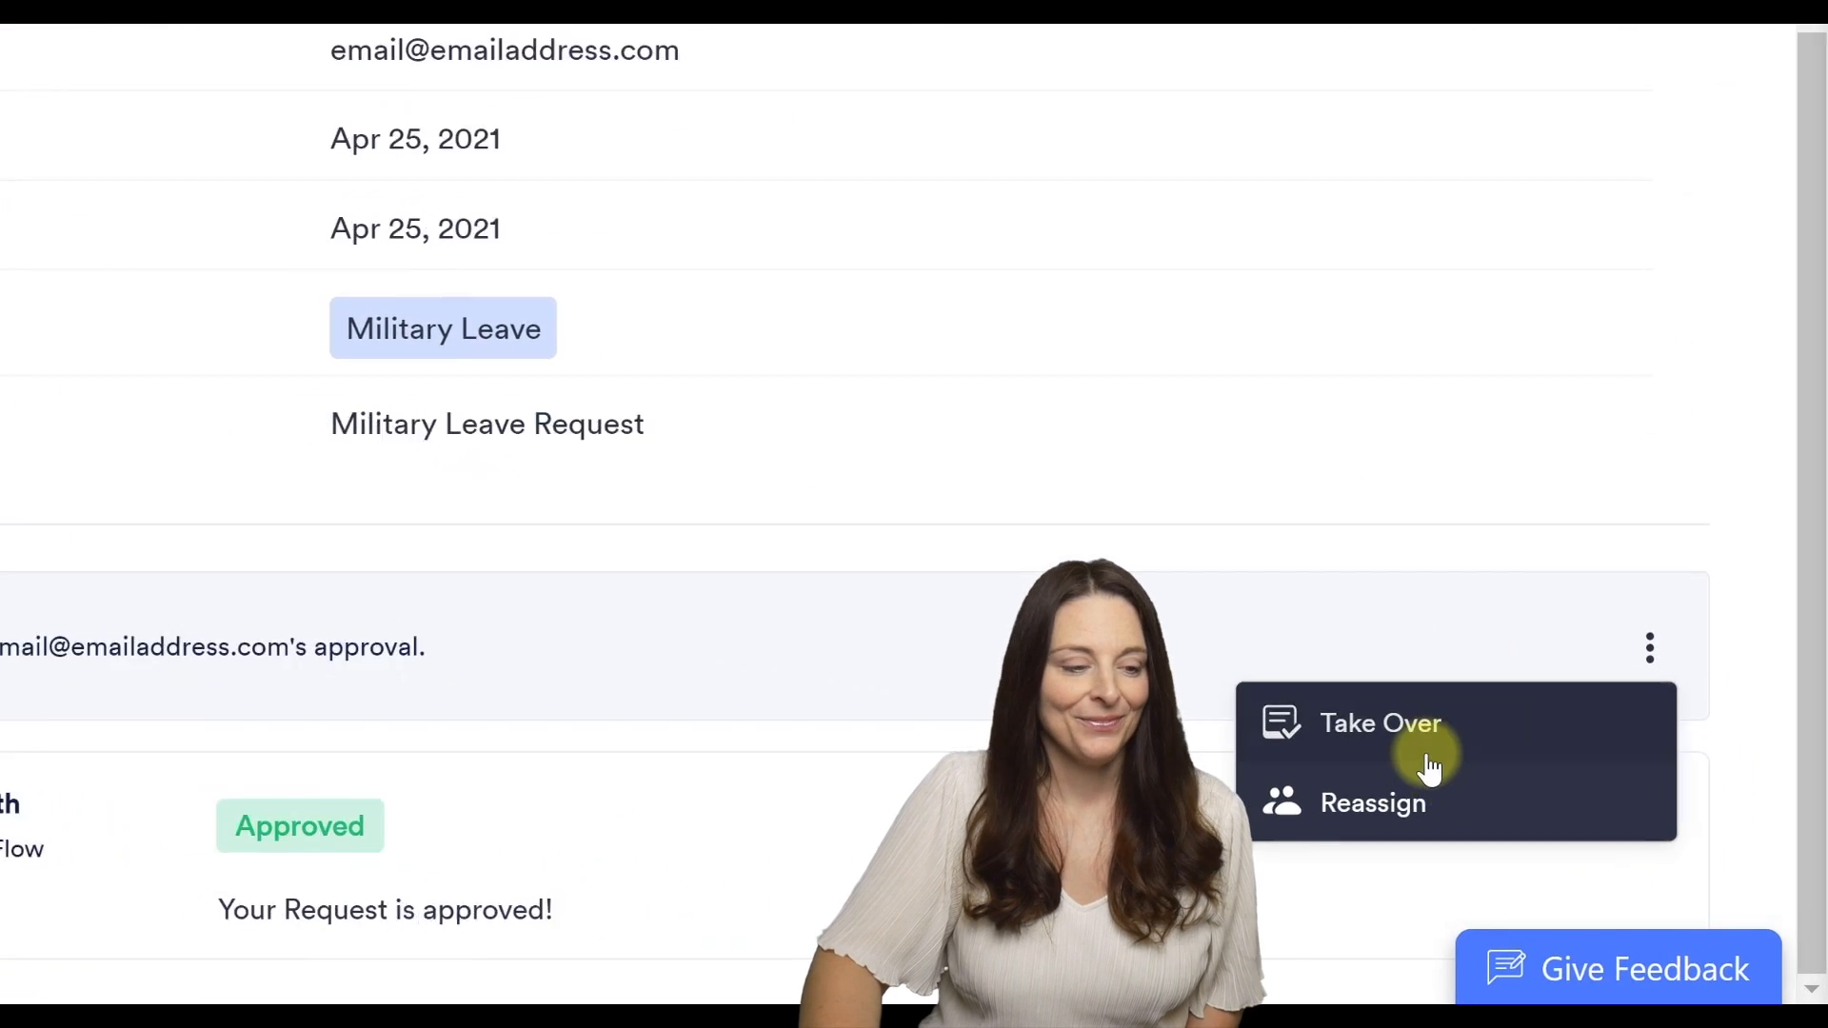
pyautogui.click(1428, 754)
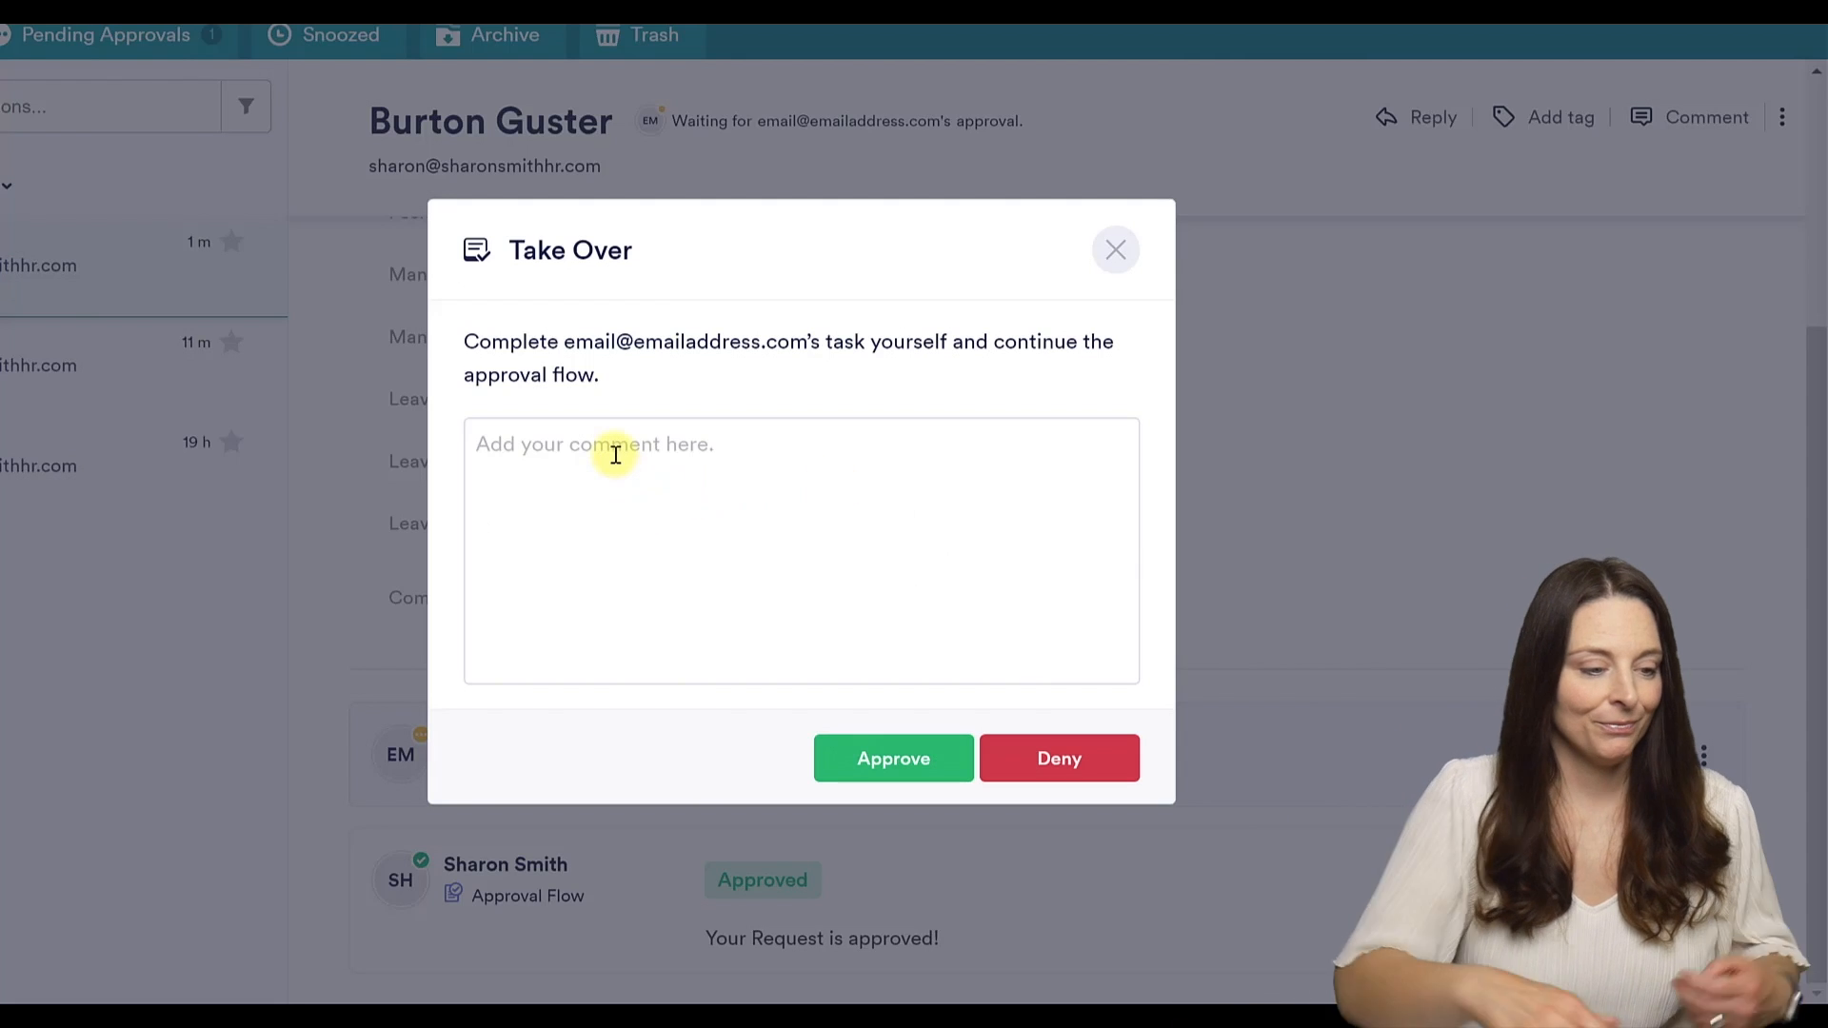
pyautogui.click(616, 455)
pyautogui.write('This is approved')
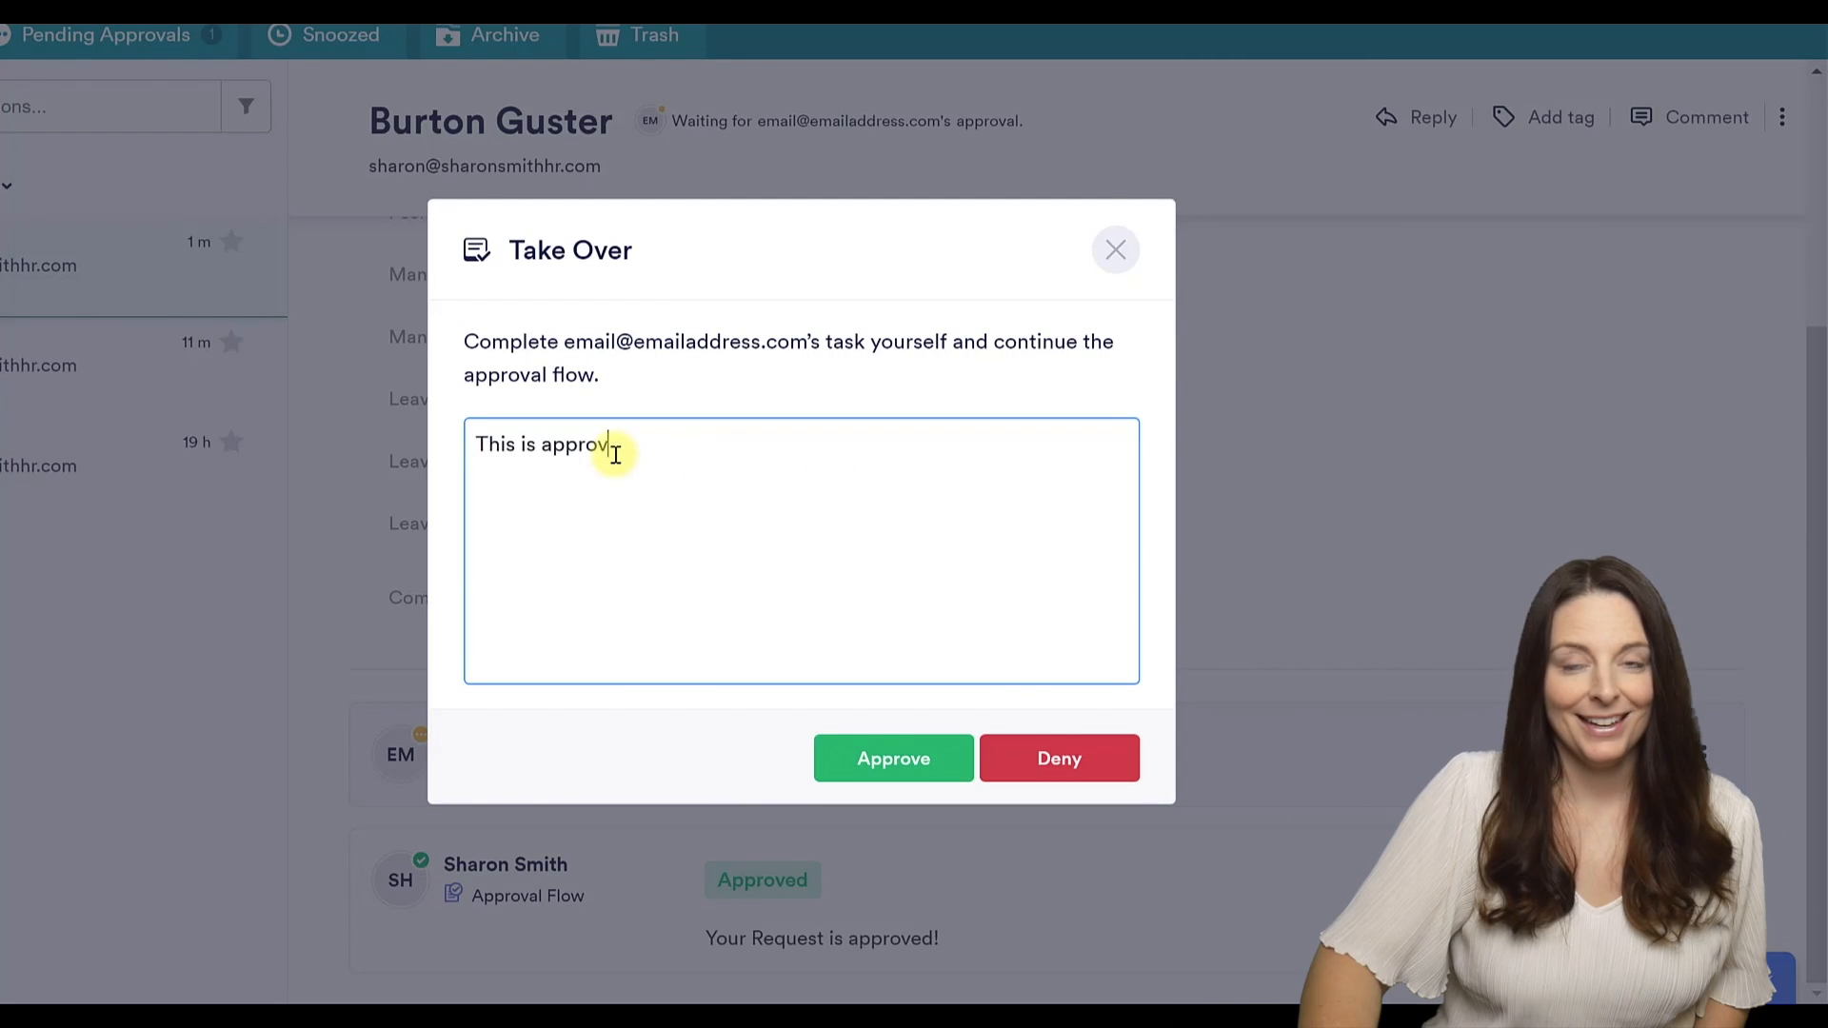
pyautogui.write('!')
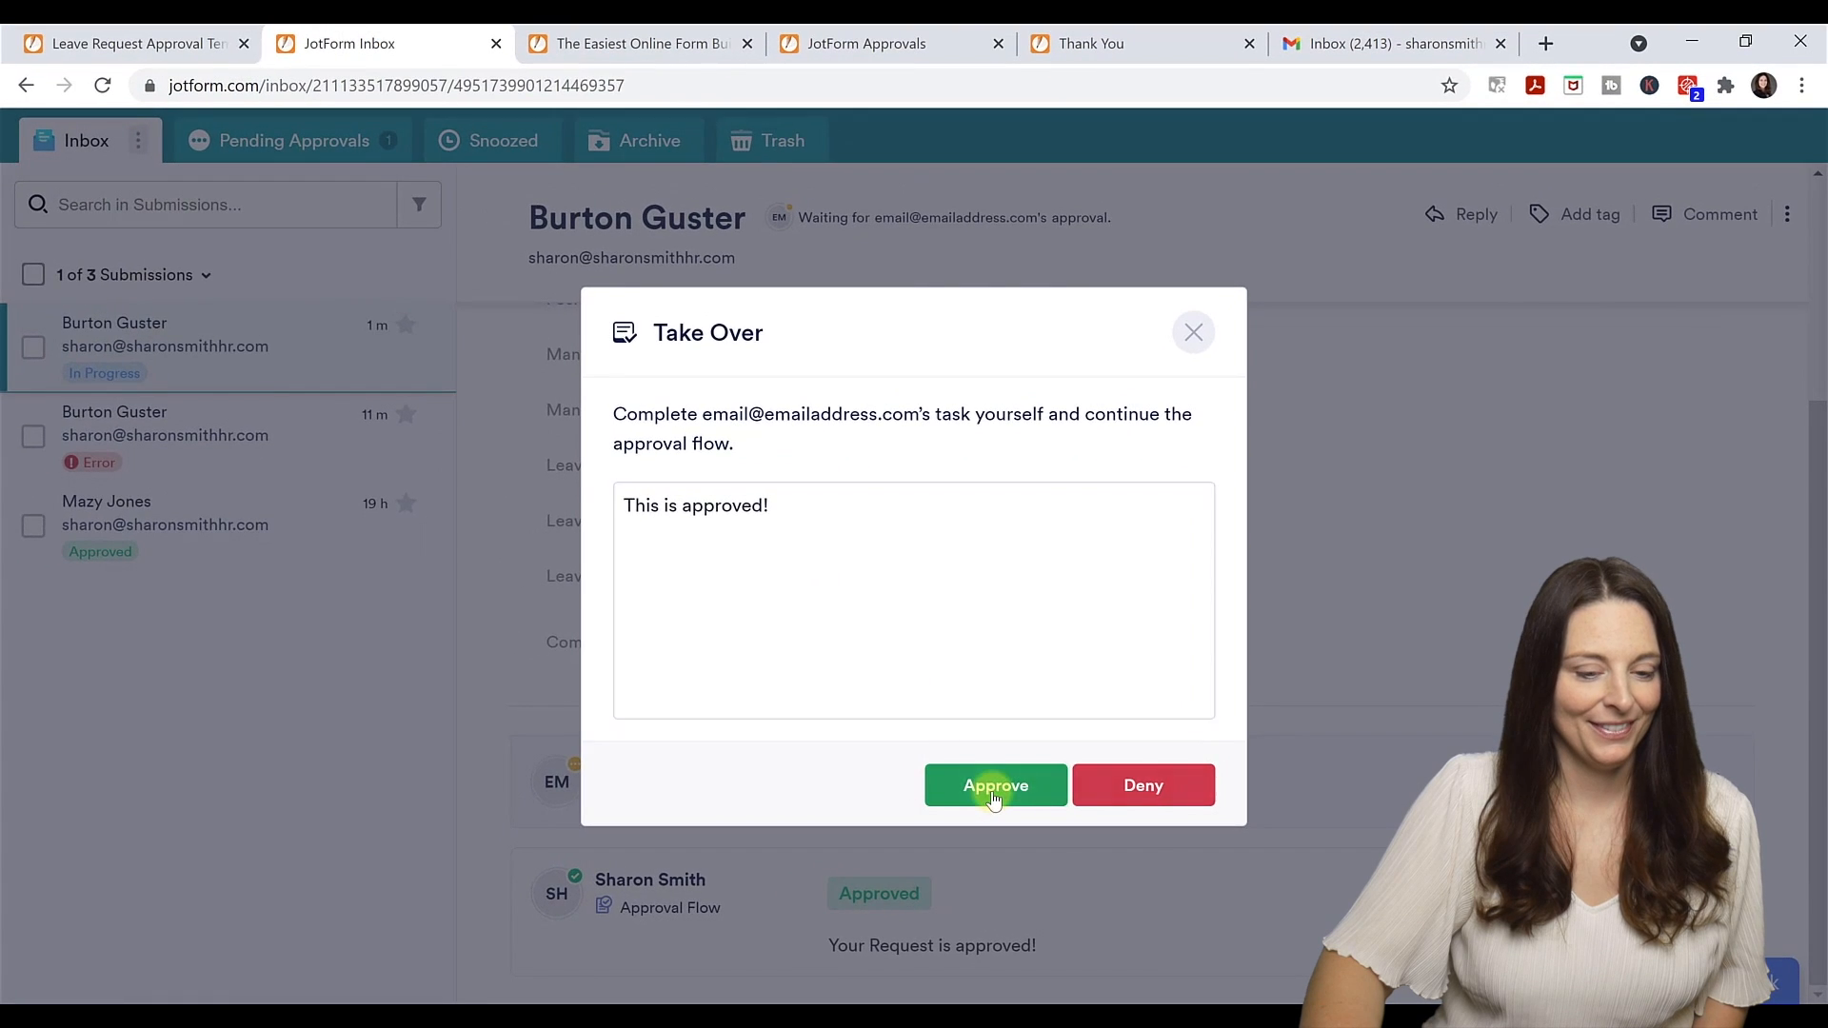
pyautogui.click(893, 758)
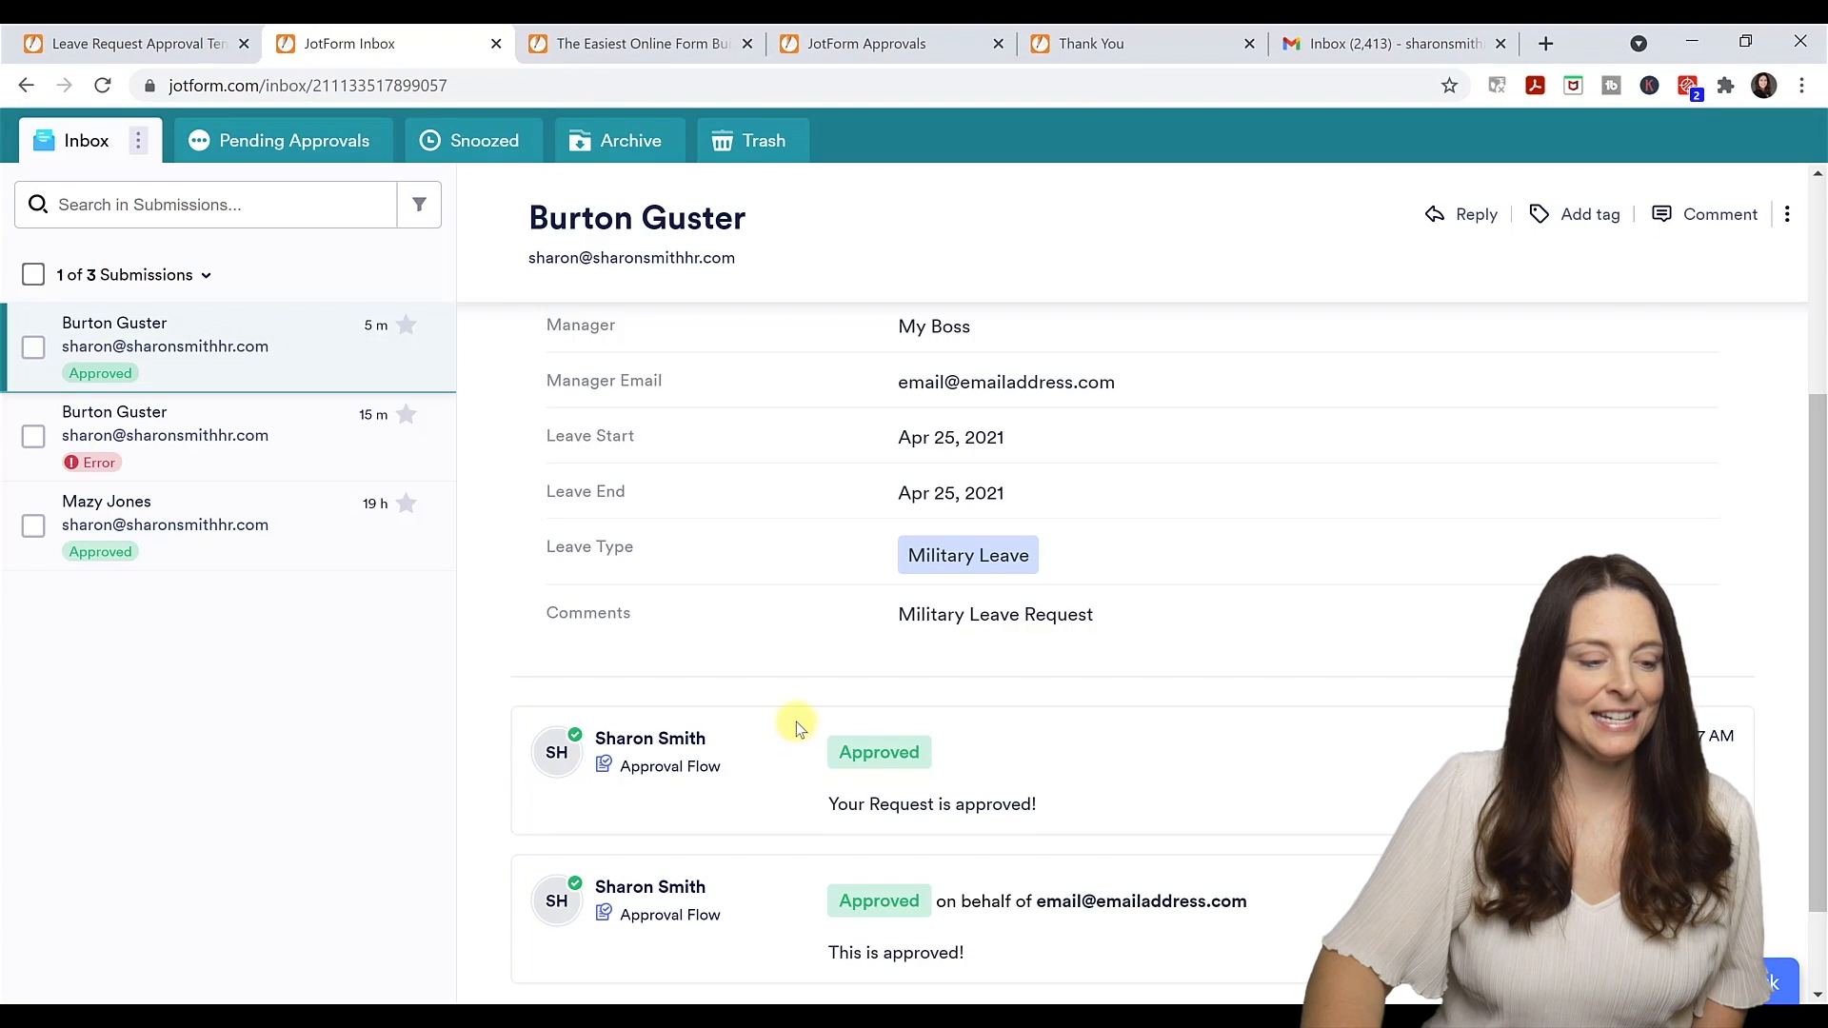
pyautogui.scroll(-2, 796, 722)
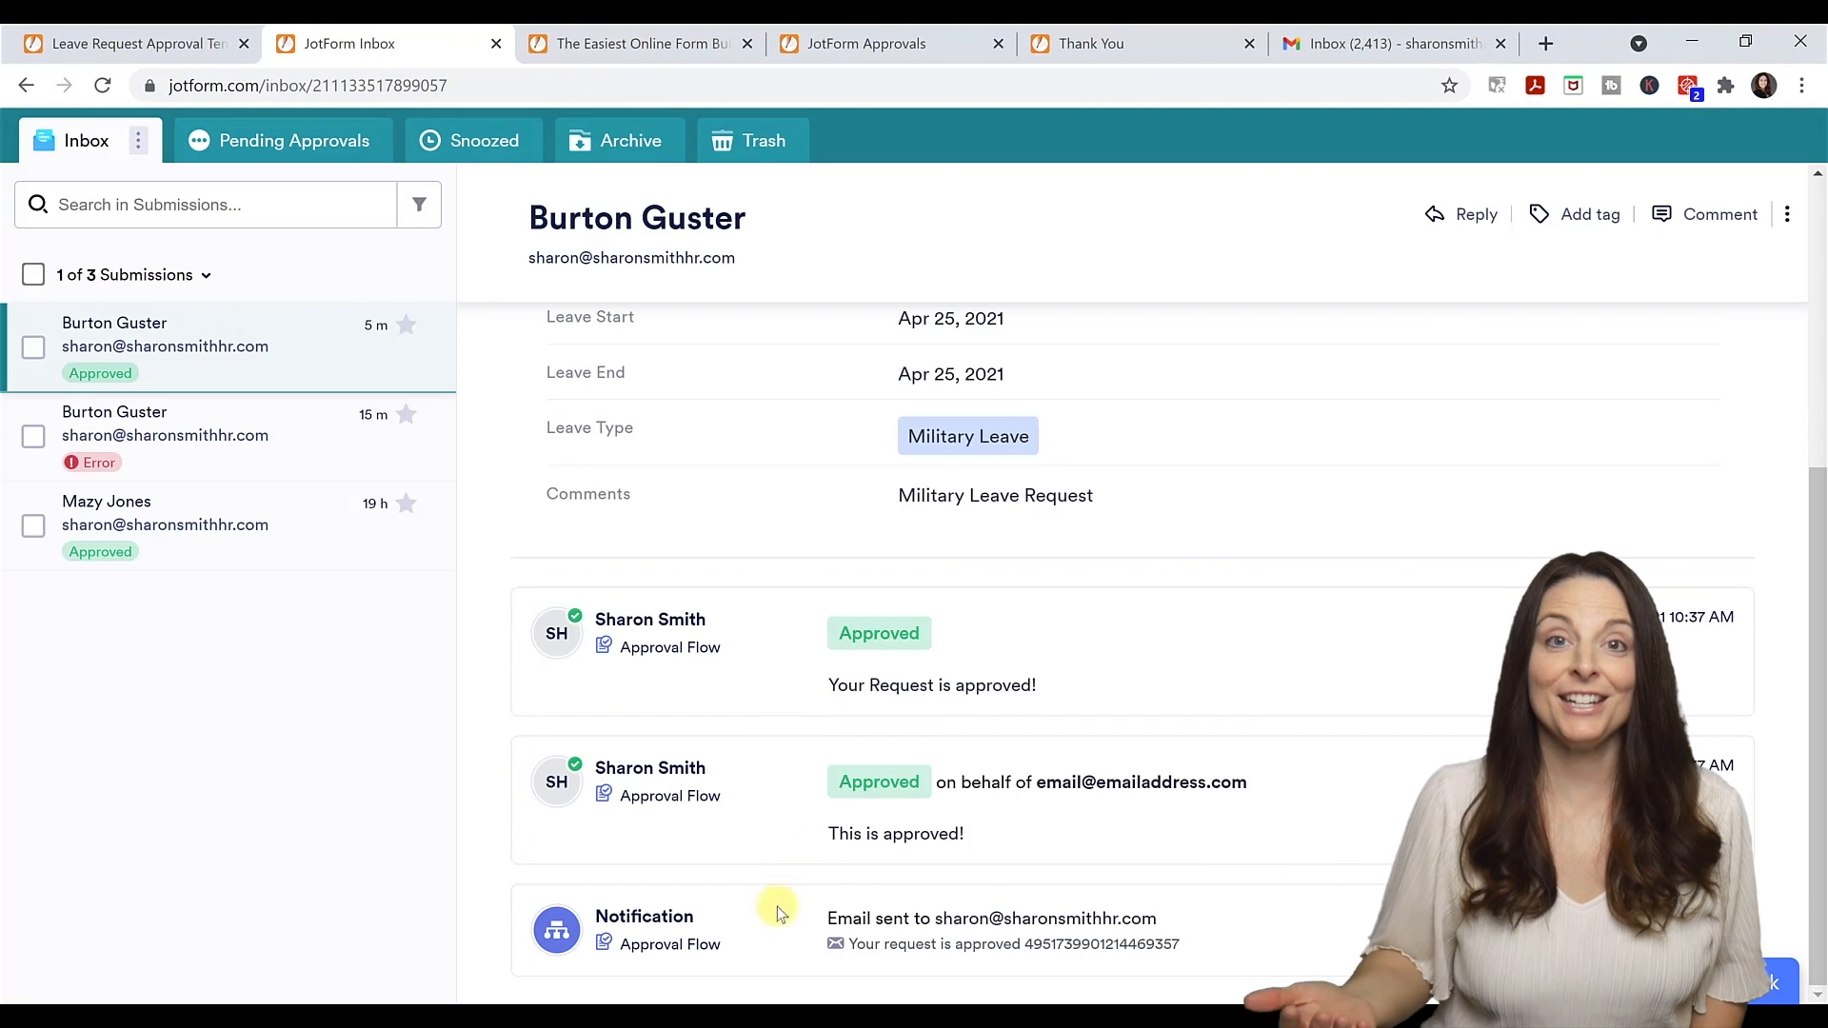